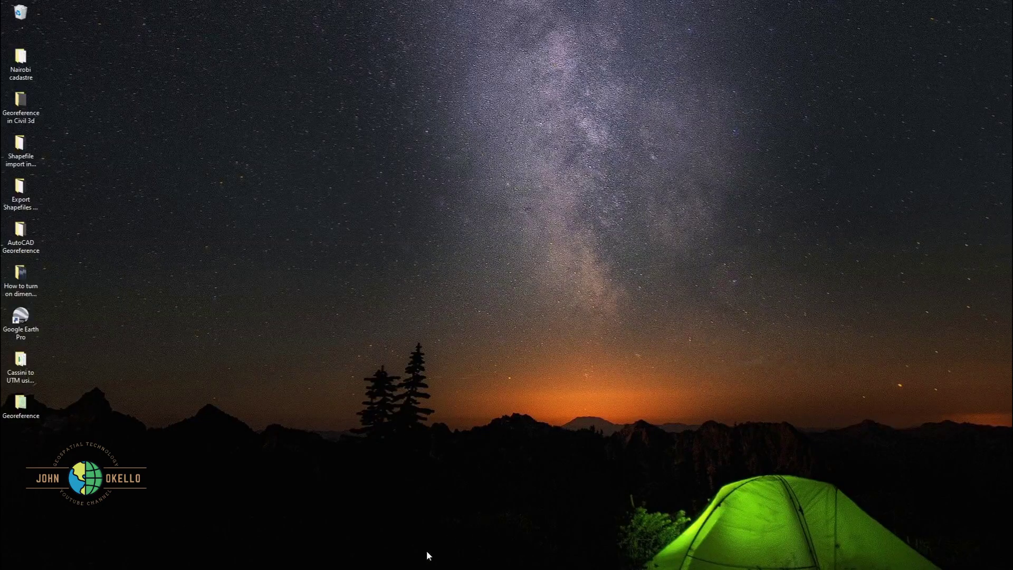
Step: Switch to Civil 3D and set the length precision of the drawing units to 0.00
left_click(375, 565)
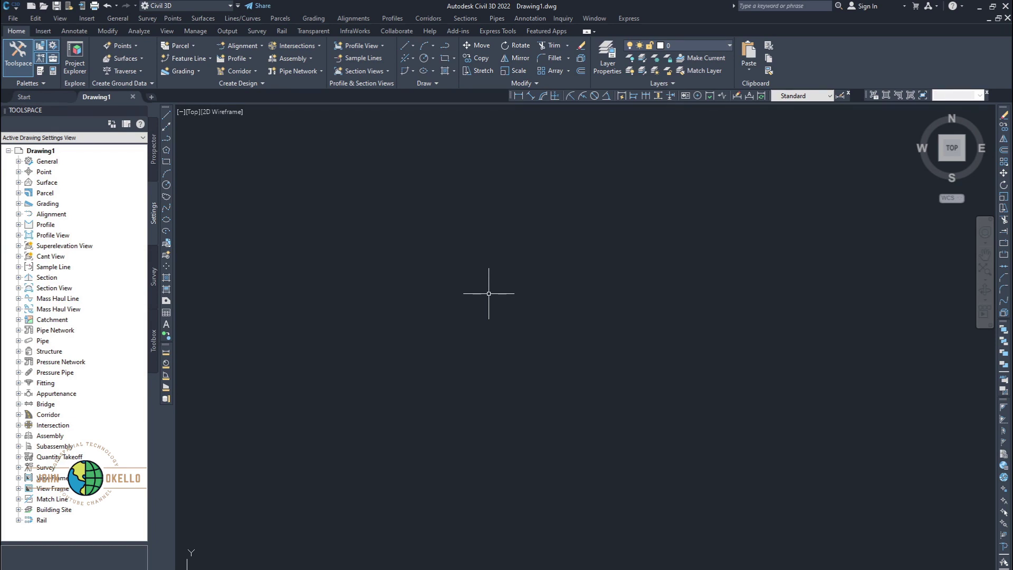
type("6")
type("units")
key("Return")
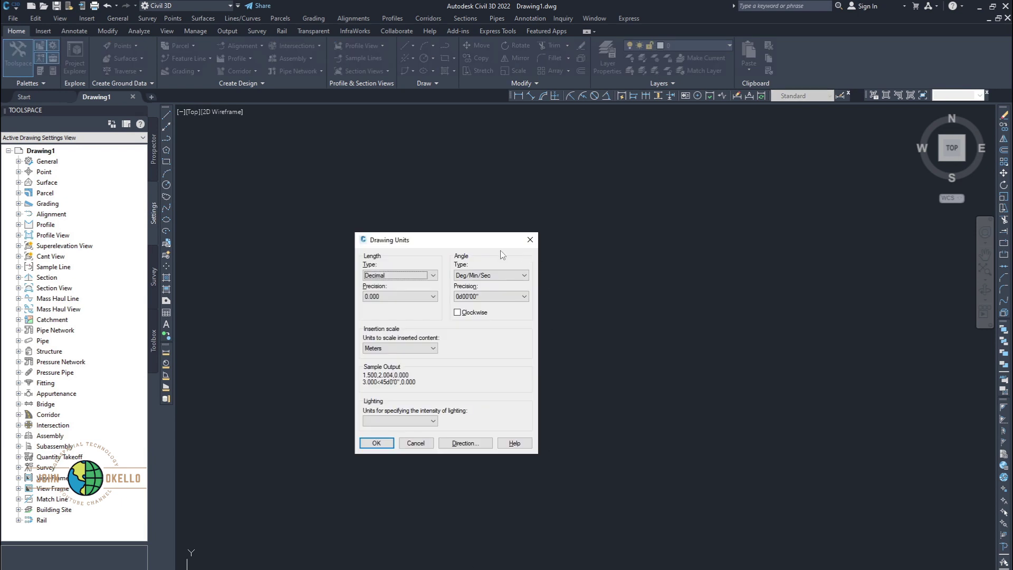
mouse_move(502, 244)
left_mouse_down()
mouse_move(622, 234)
mouse_move(665, 240)
left_mouse_up()
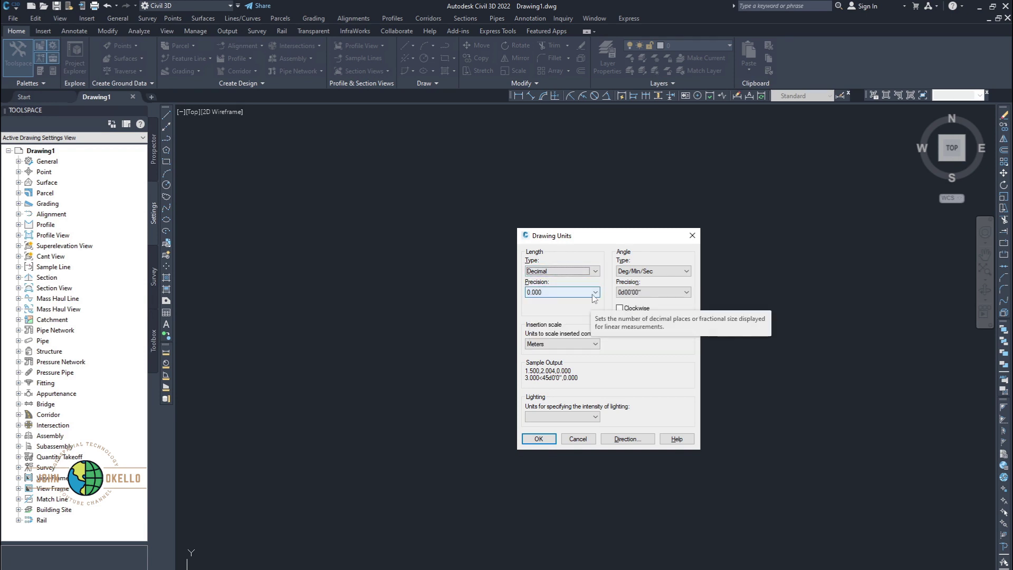
left_click(595, 293)
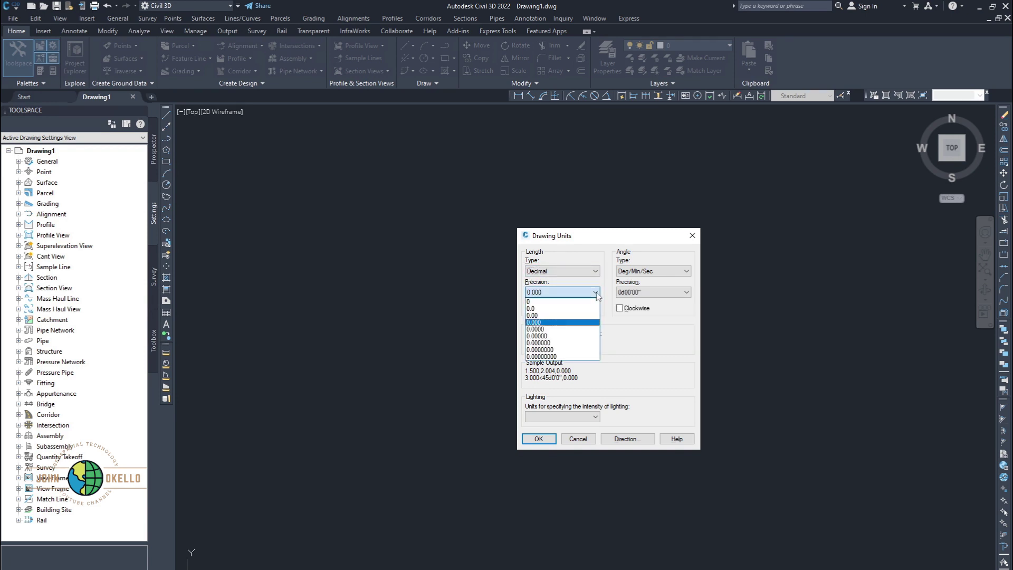
left_click(574, 316)
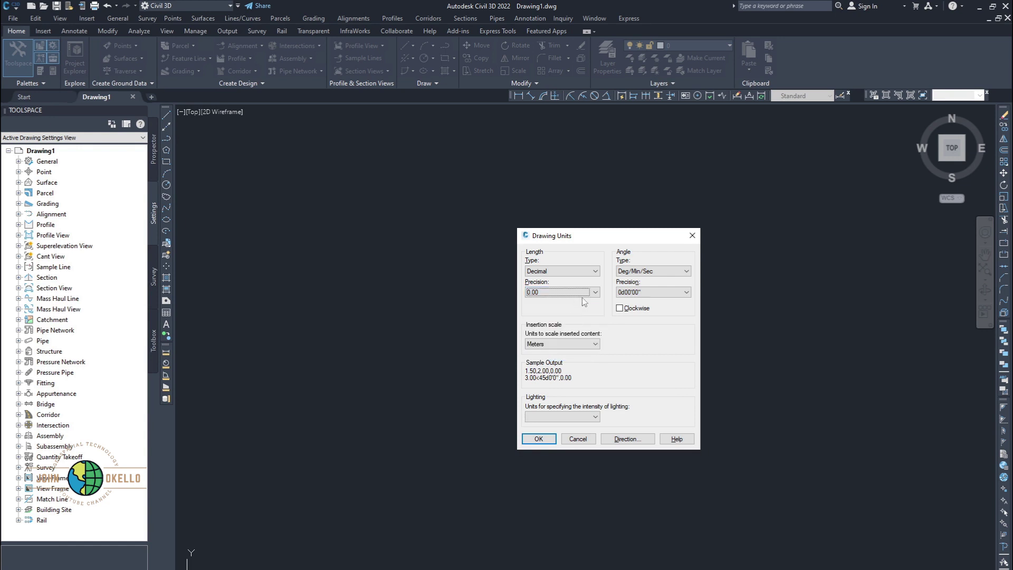
Step: Set the angle precision to 0d00'00", make angles clockwise, and use Meters as the insertion scale
left_click(679, 294)
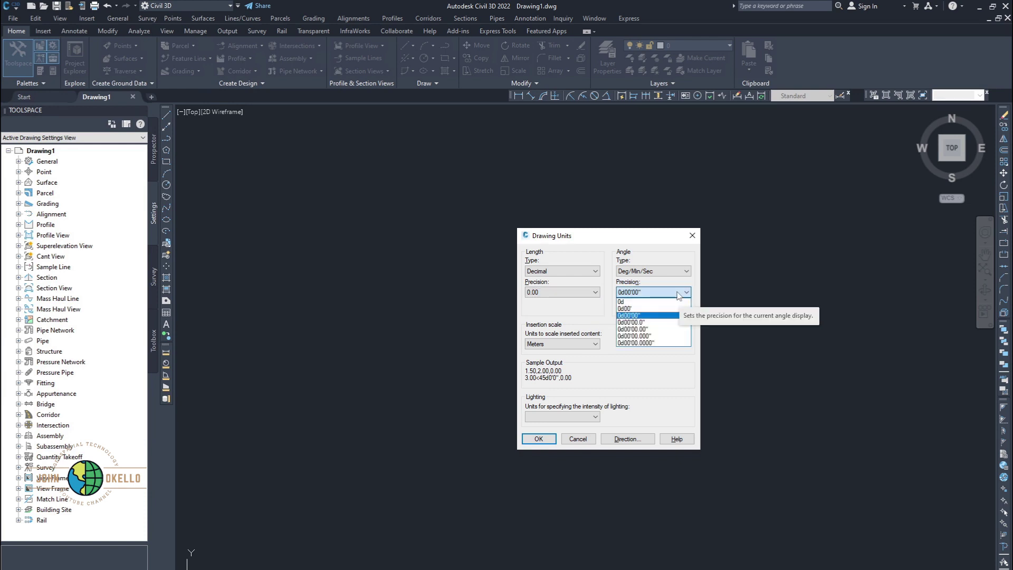
left_click(652, 317)
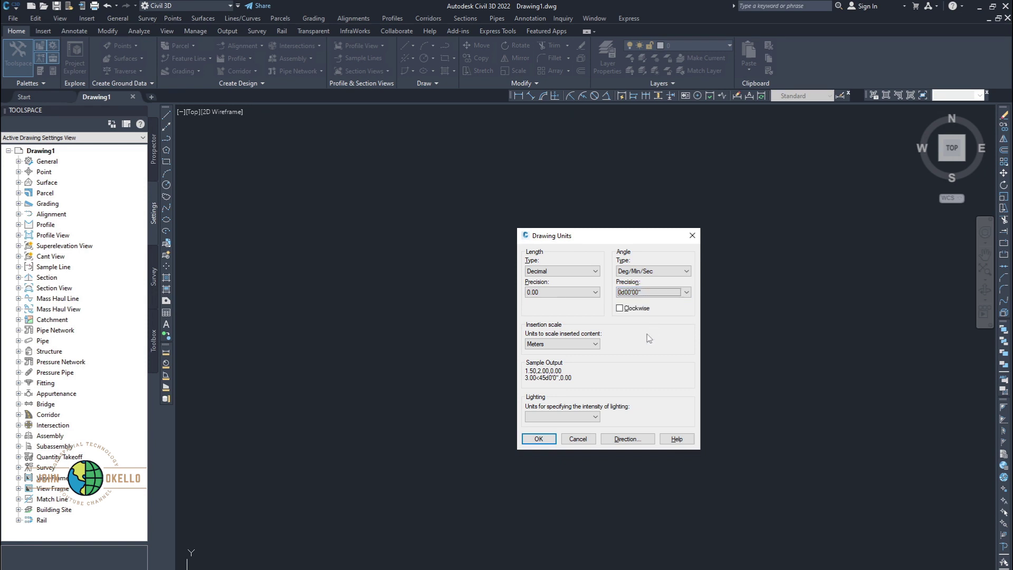
left_click(621, 309)
left_click(596, 346)
left_click(597, 346)
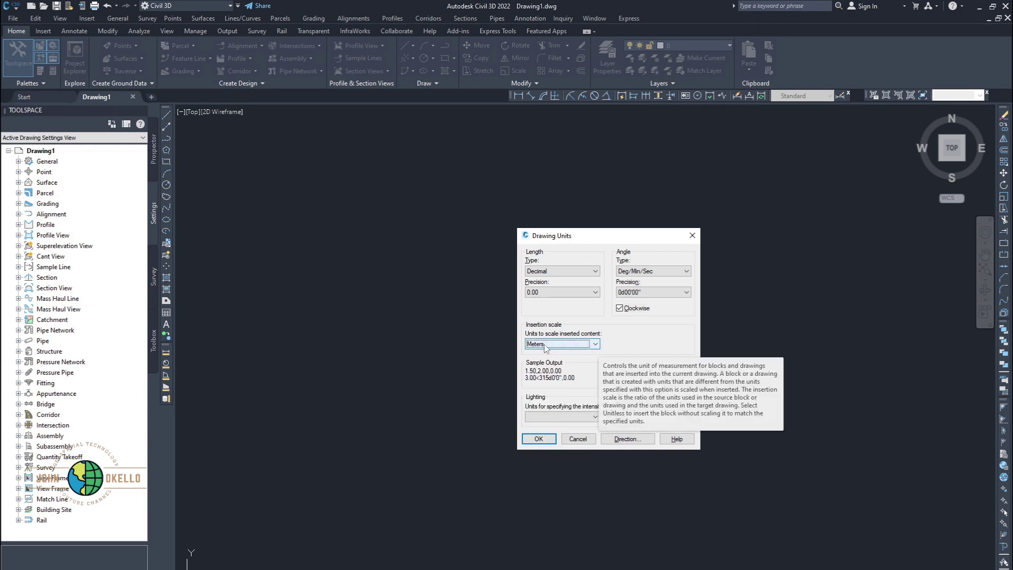
Step: Set the base angle direction to North and apply the drawing units
left_click(628, 439)
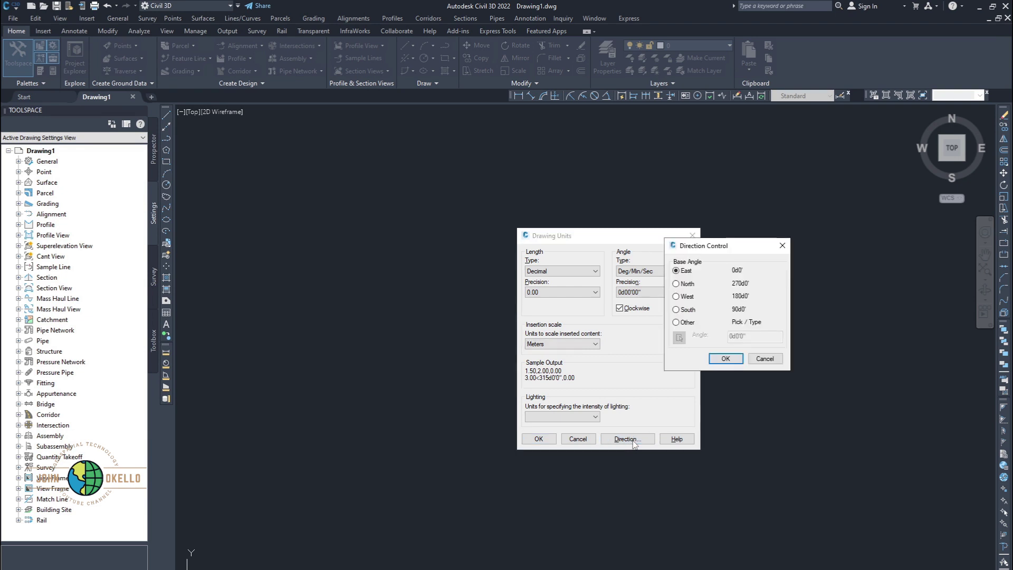
left_click(676, 284)
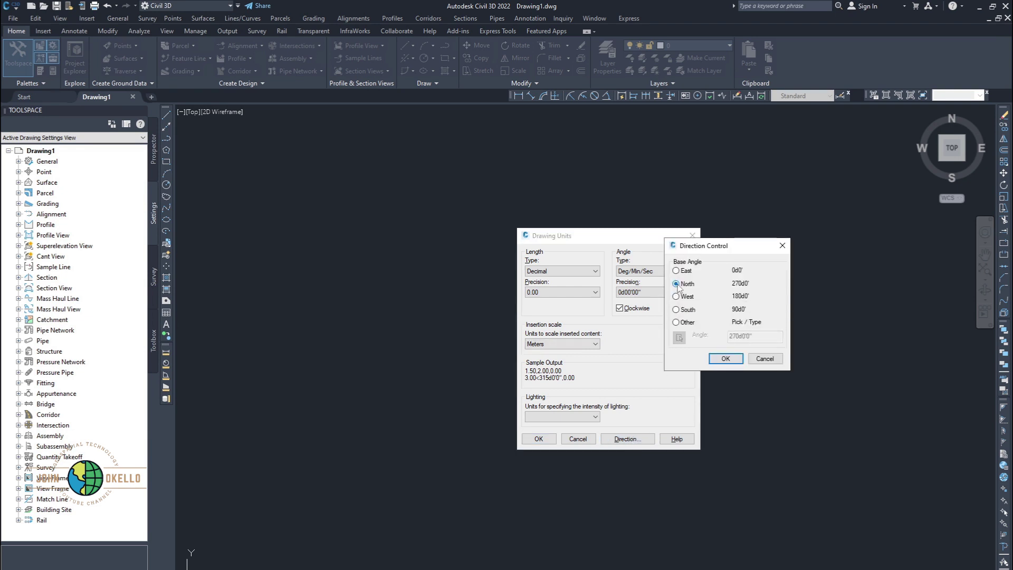
left_click(726, 359)
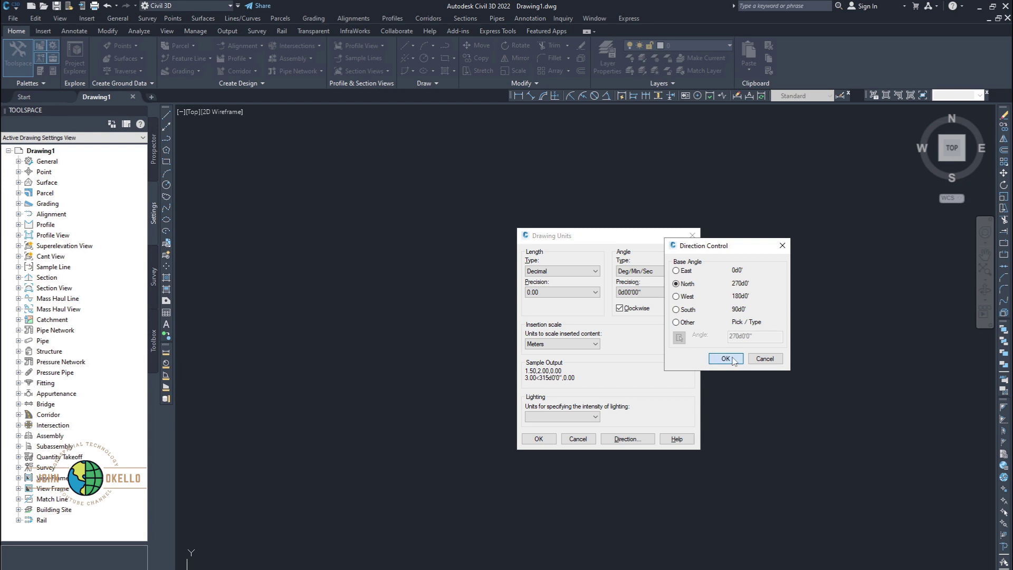
left_click(538, 440)
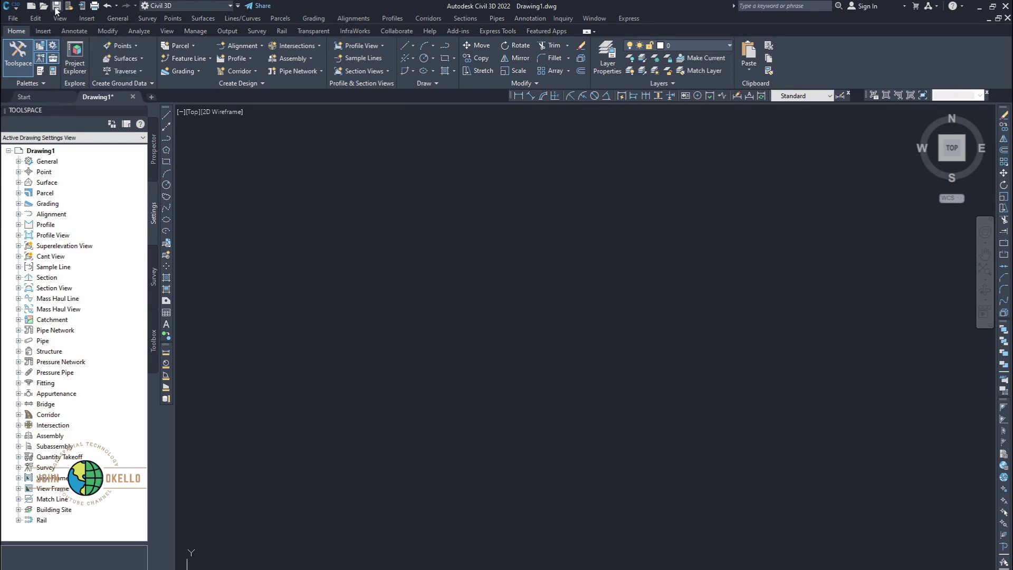
left_click(55, 9)
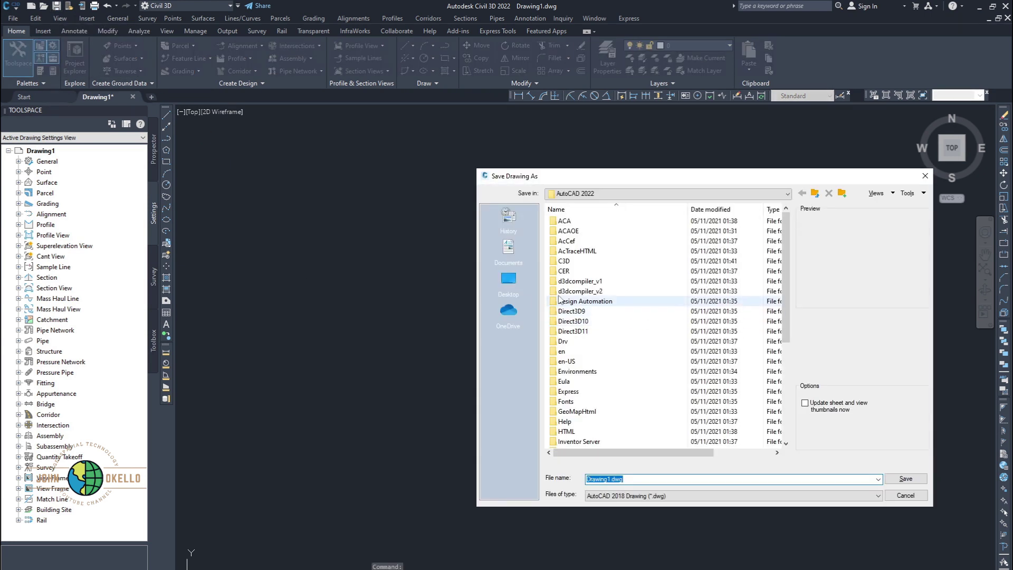
left_click(509, 282)
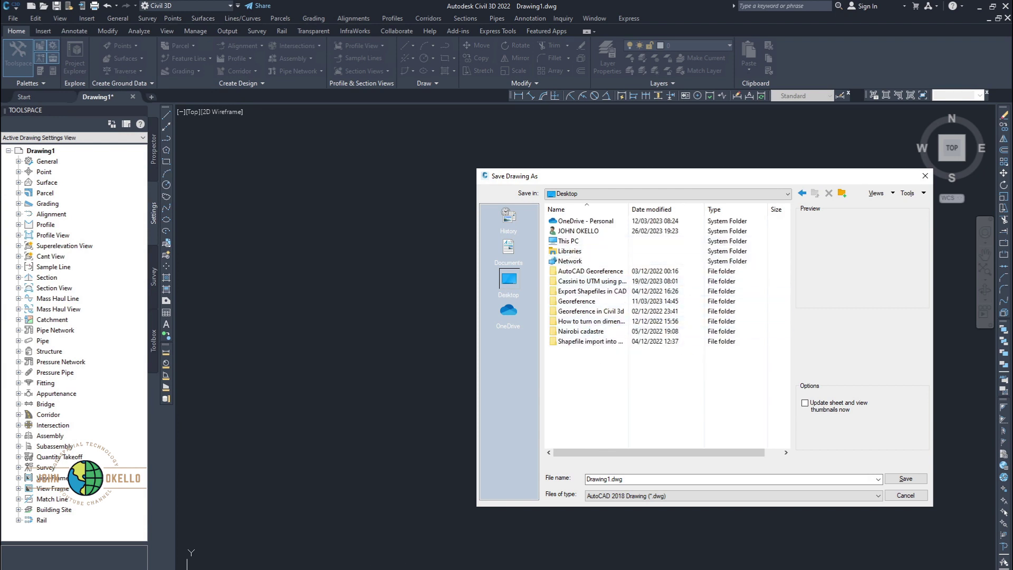
left_click(925, 175)
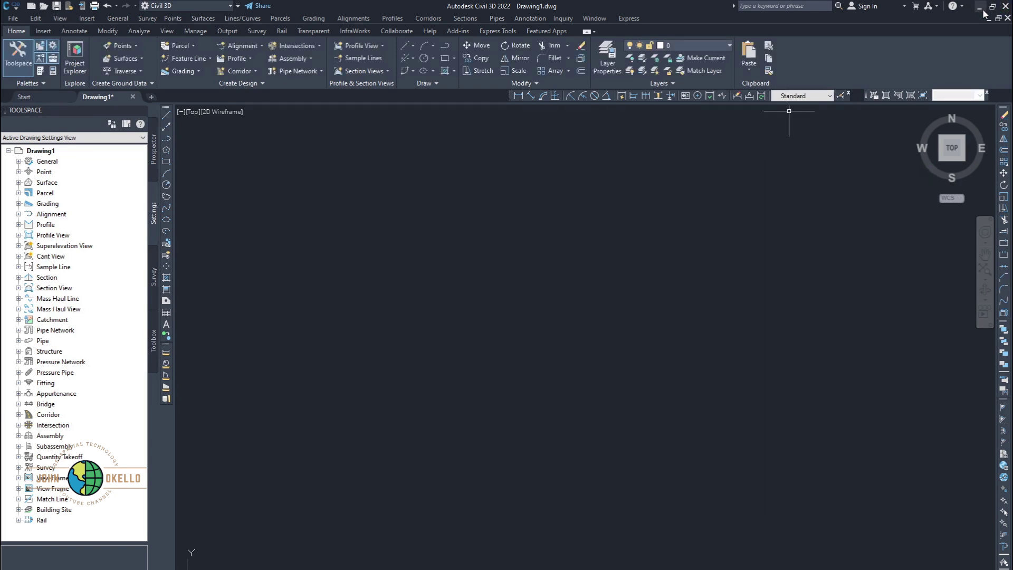
left_click(980, 6)
left_click(55, 6)
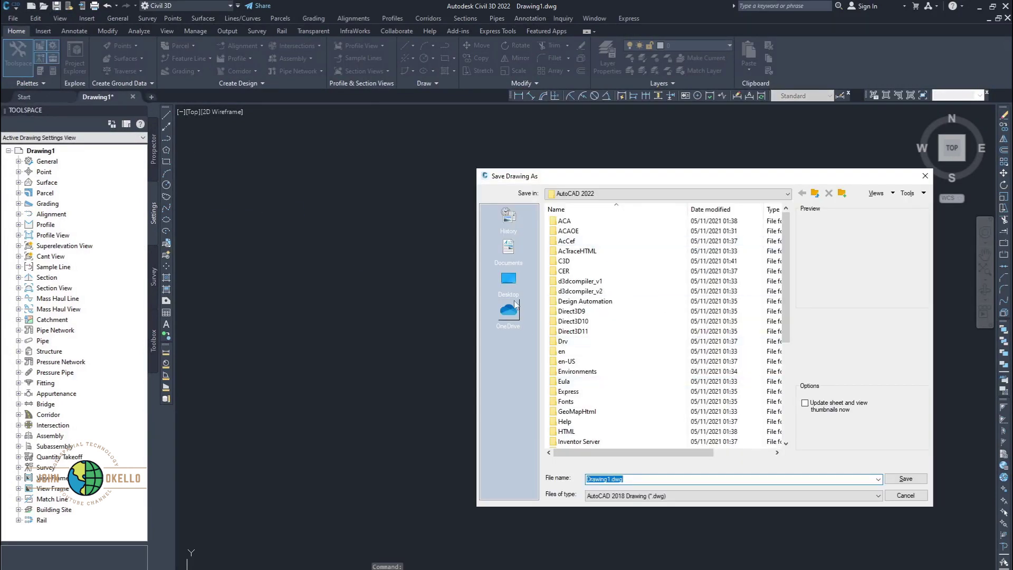
left_click(511, 288)
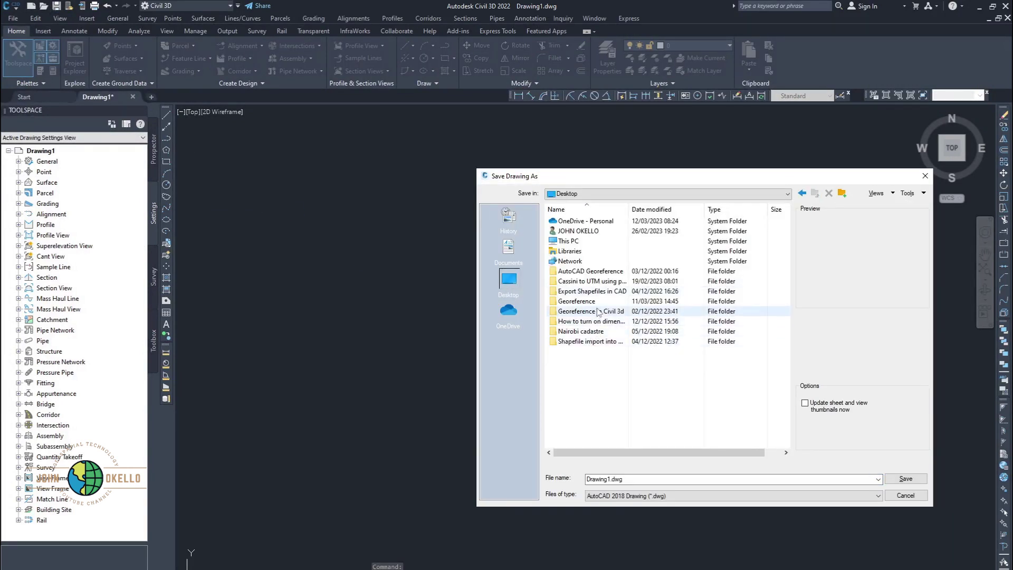
key("super+e")
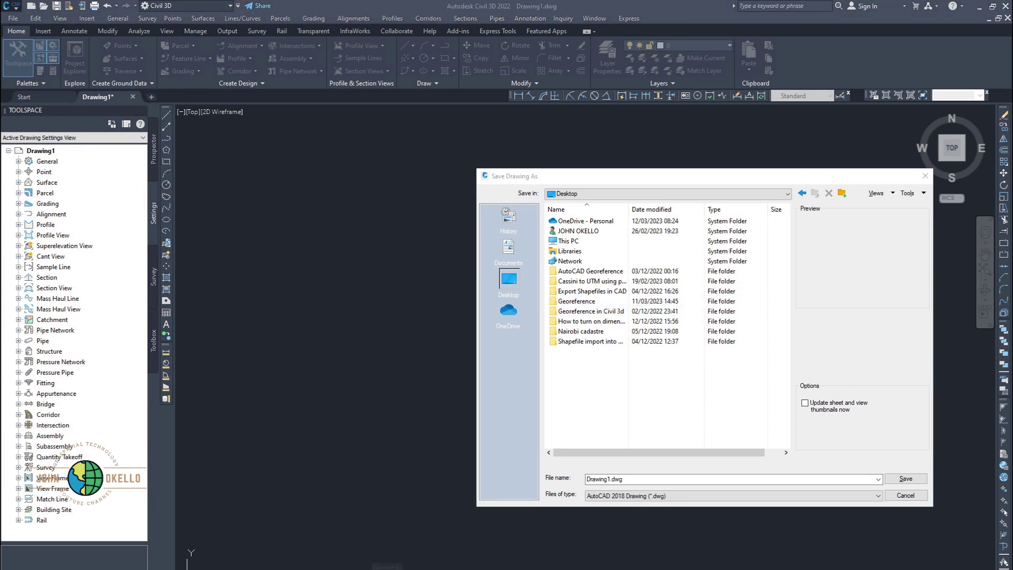
left_click(801, 131)
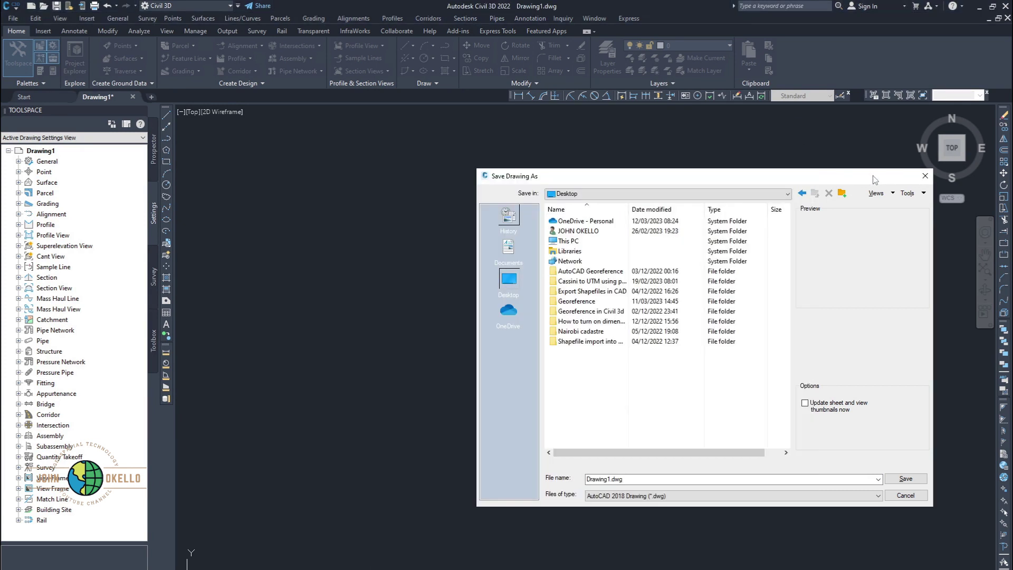
left_click(925, 175)
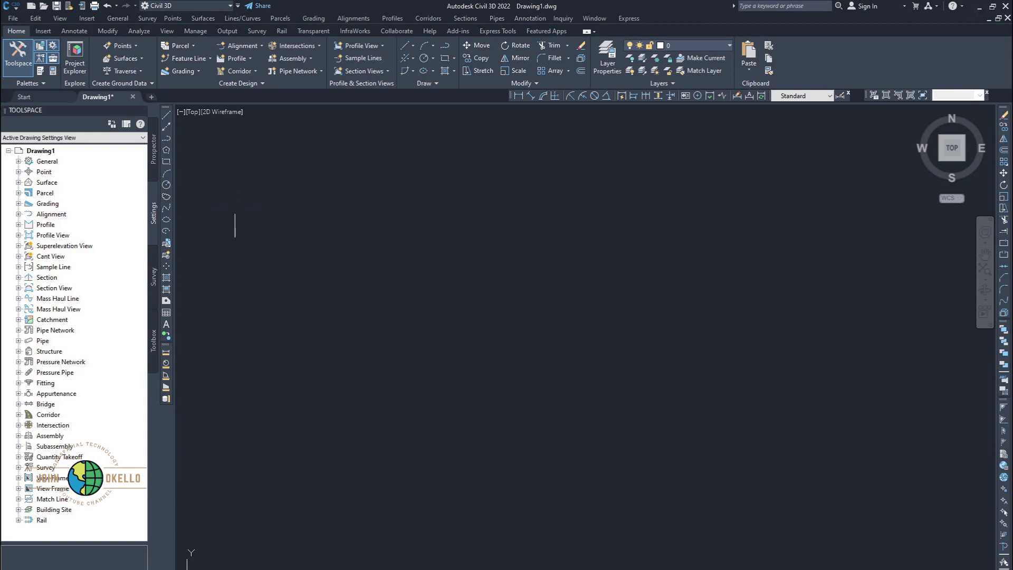
Step: Check the contents of the Georeference folder on the desktop, then return to the drawing
left_click(978, 9)
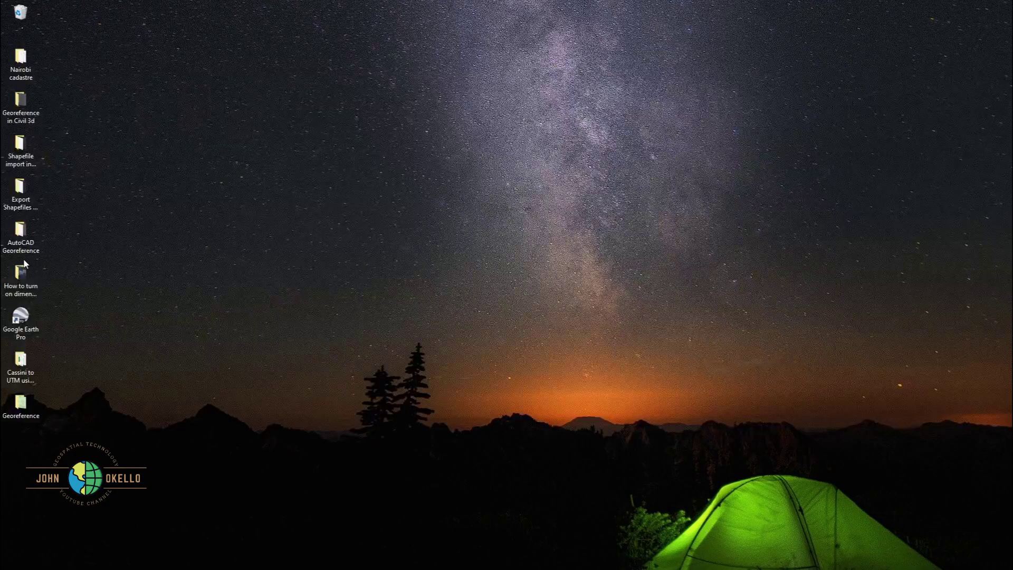
double_click(21, 407)
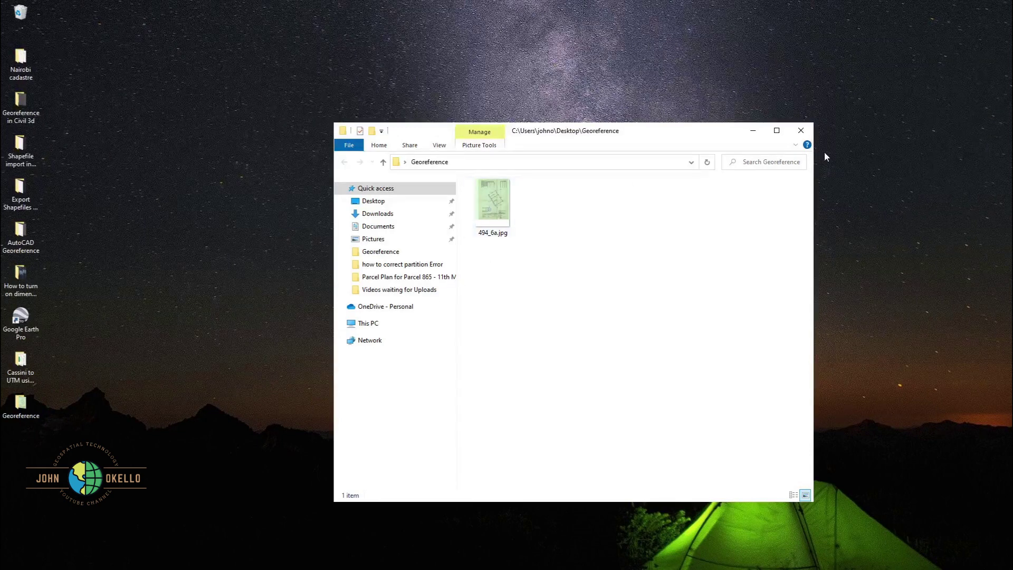
left_click(753, 131)
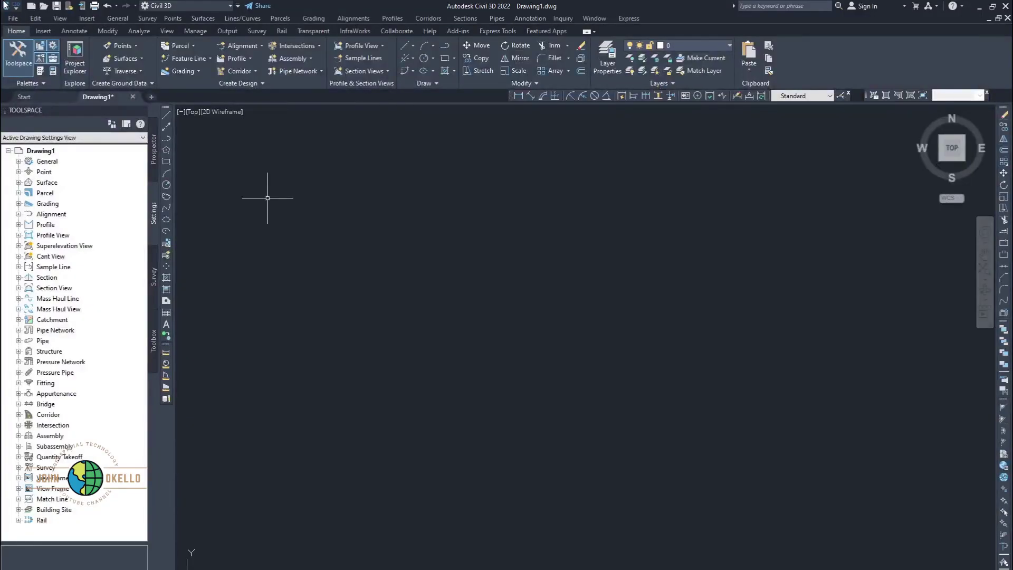
Step: Save the drawing as Georeference in the desktop's Georeference folder
left_click(57, 8)
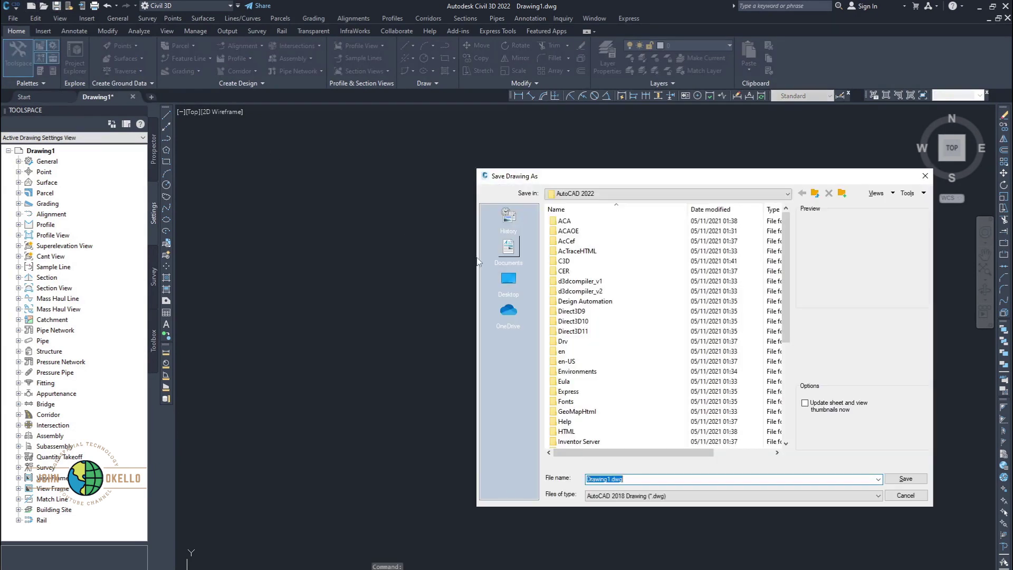
left_click(508, 280)
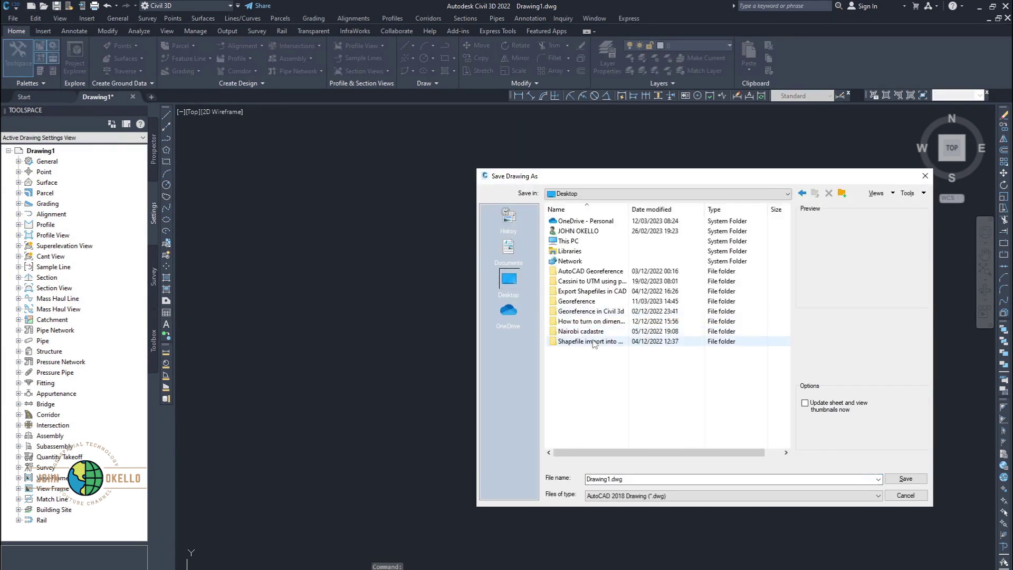
double_click(597, 301)
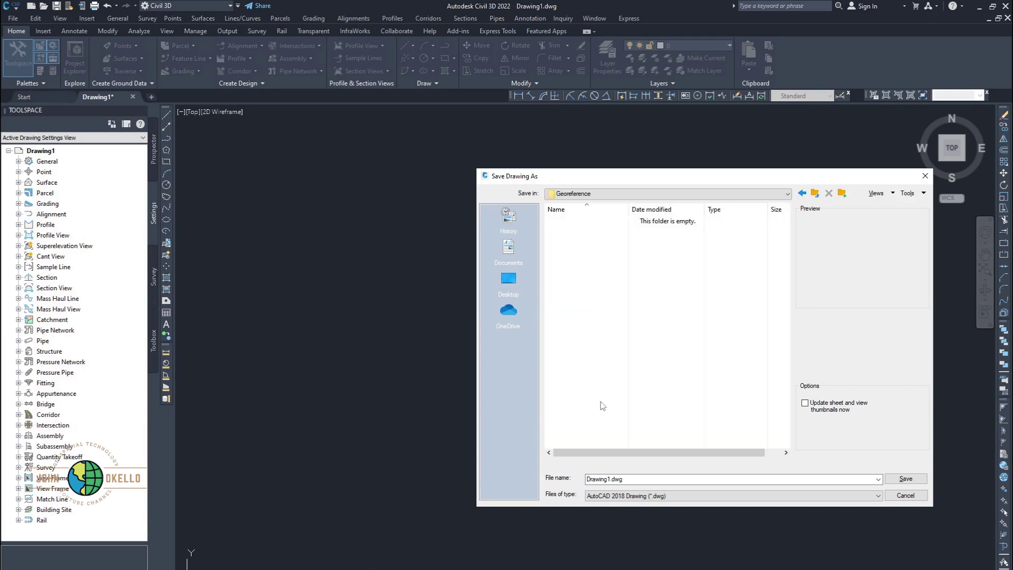
left_click(612, 479)
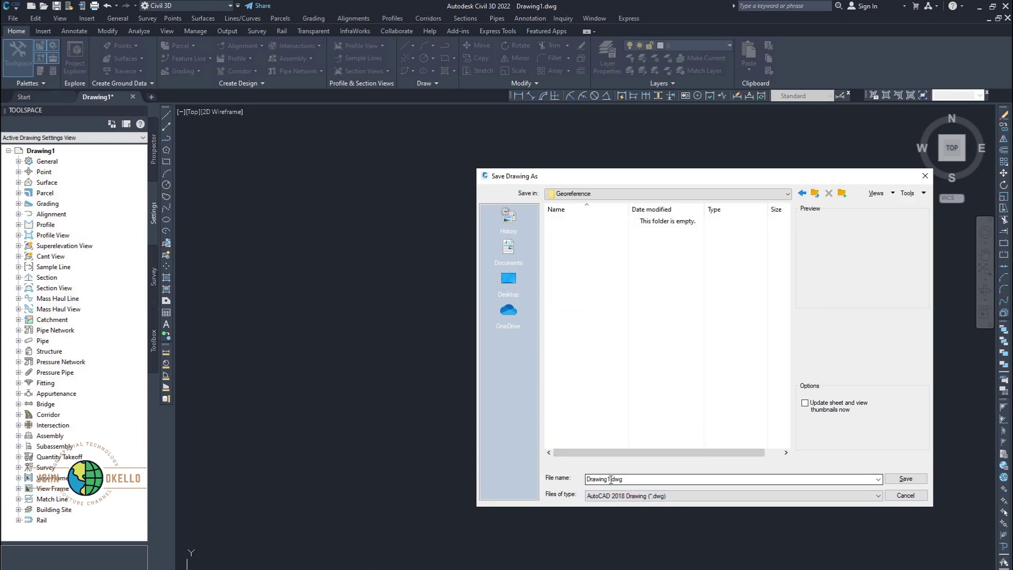
double_click(611, 479)
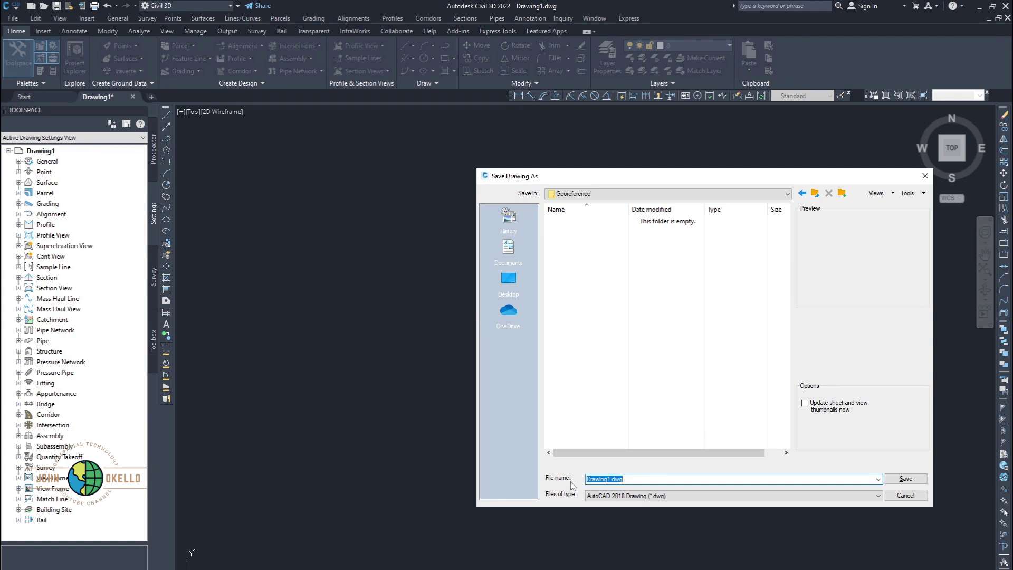
type("Georeference")
left_click(902, 479)
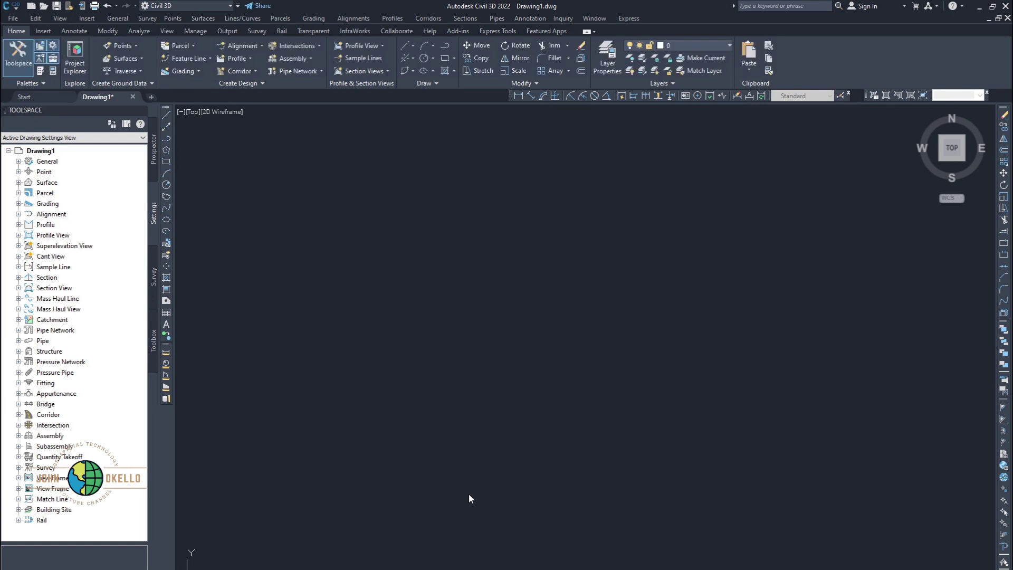
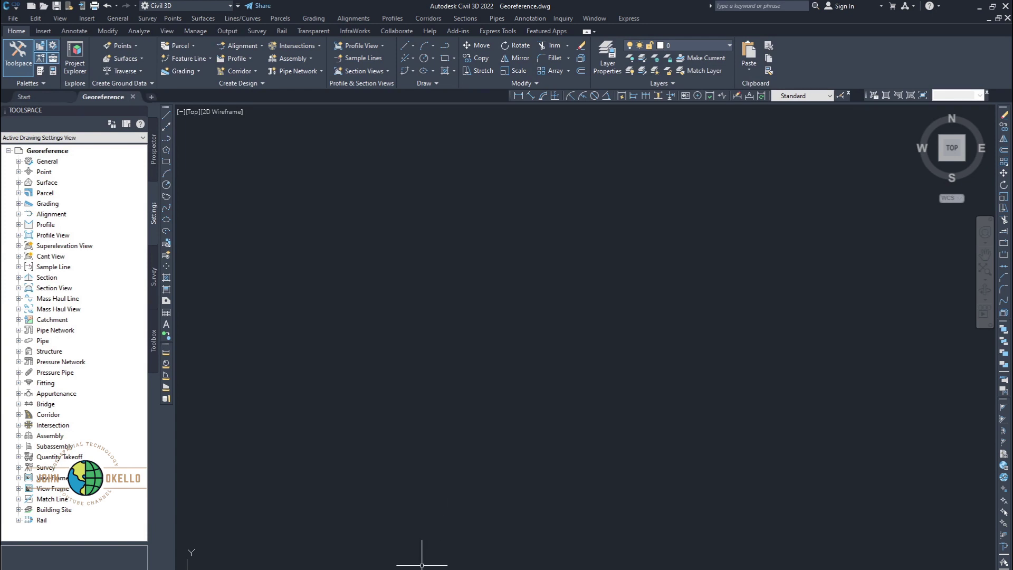
Step: Run MAPCSASSIGN, look through the available coordinate systems and get the search field ready
type("mapcsASSIgn")
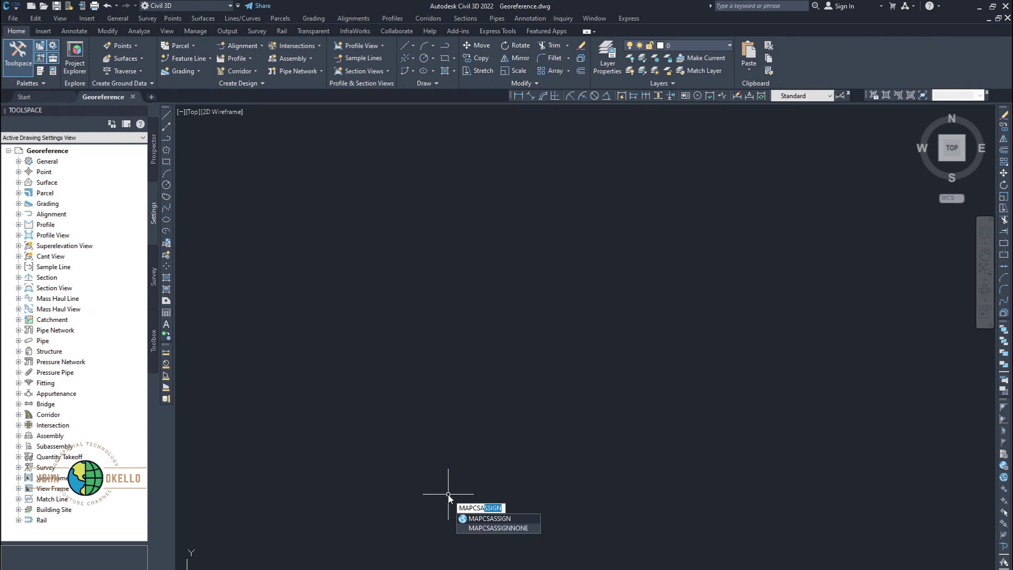
key("BackSpace")
key("BackSpace")
type("GN")
key("Return")
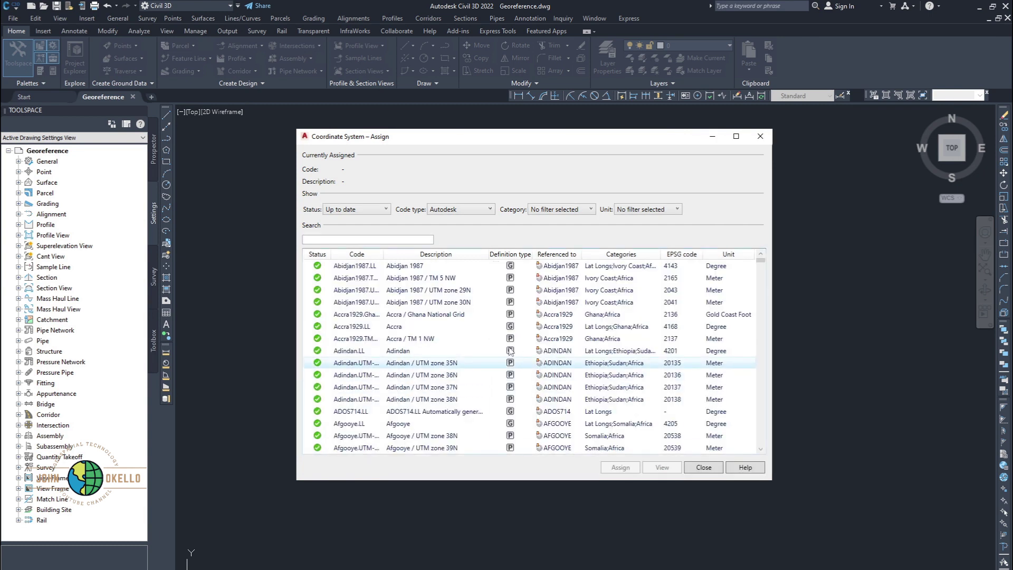
scroll(369, 291, "down", 3)
scroll(380, 280, "up", 3)
left_click(380, 239)
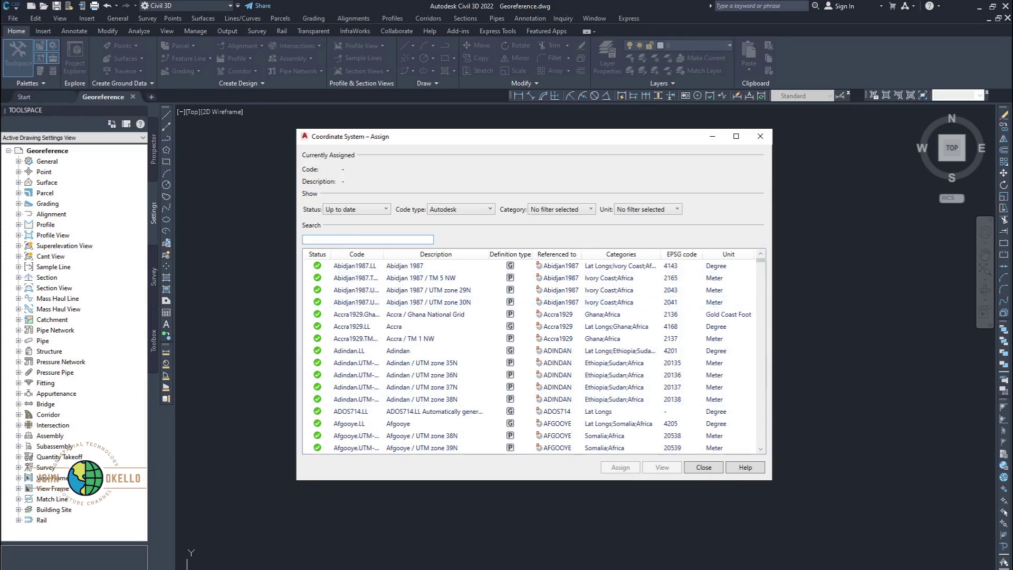
Step: Open the scanned map 494_6a.jpg and examine its coordinate table, parcel boundaries and grid northing labels
key("alt+Tab")
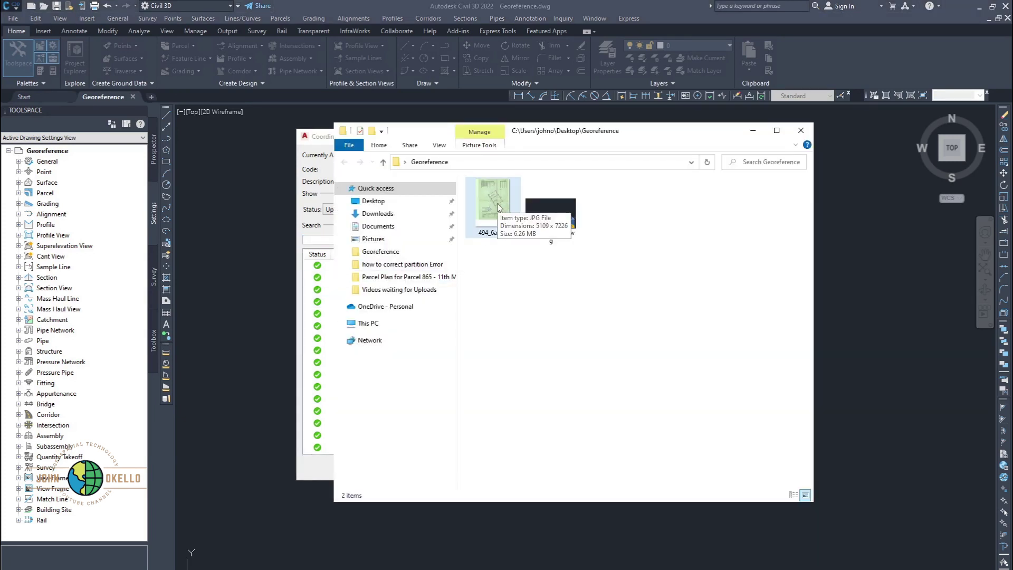
double_click(497, 206)
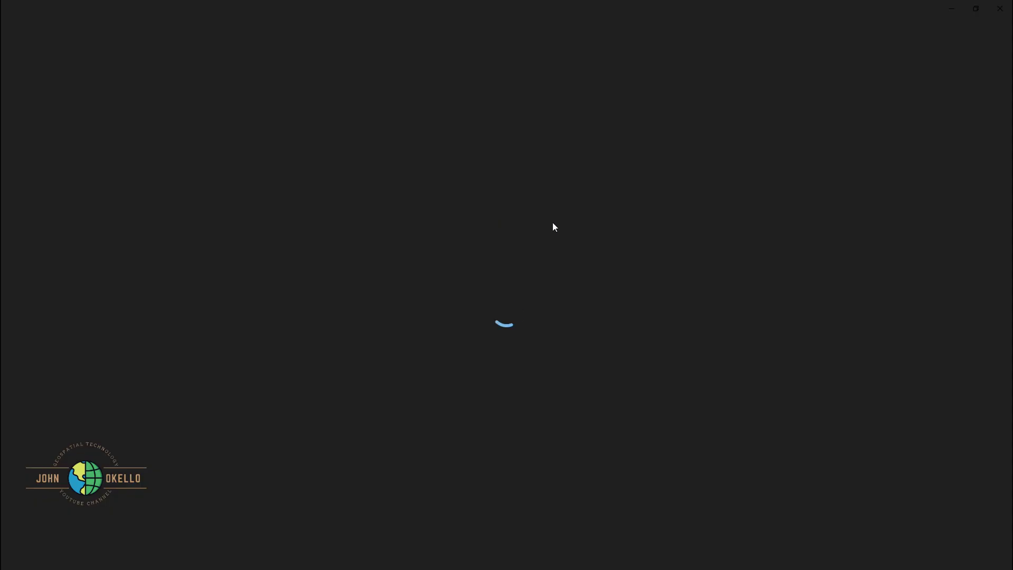
scroll(594, 119, "up", 3)
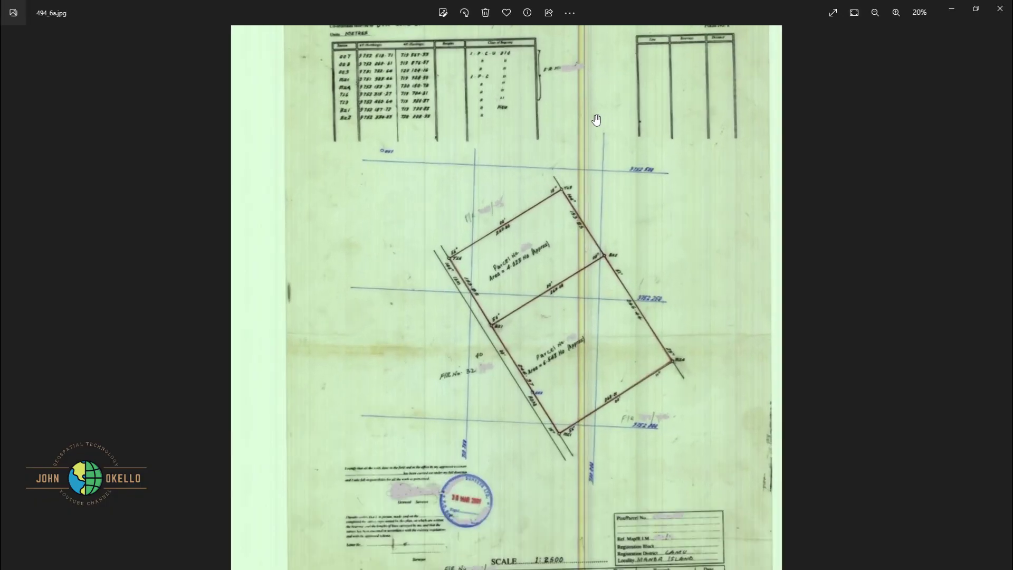
scroll(615, 143, "up", 2)
scroll(734, 208, "up", 2)
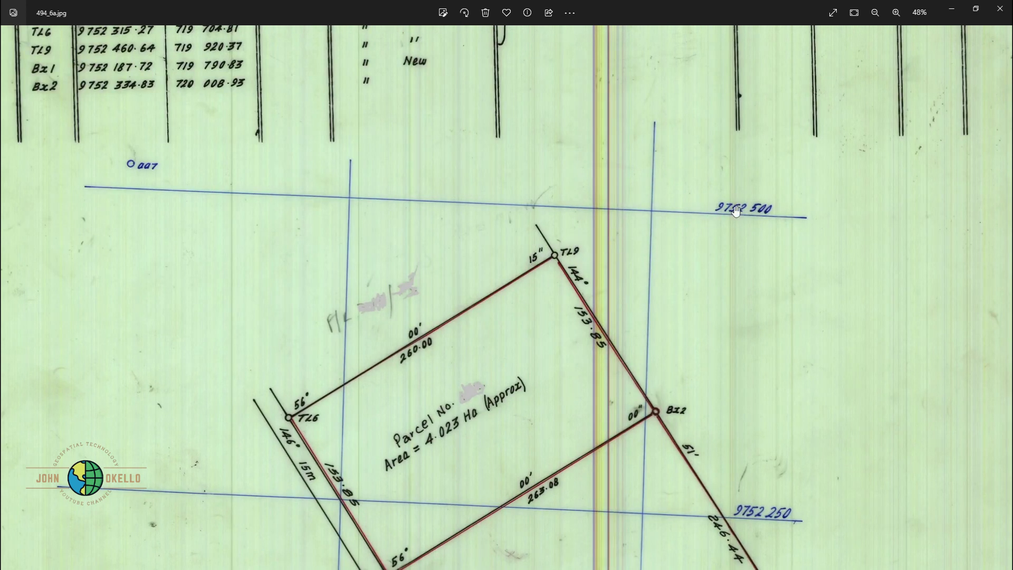
scroll(753, 240, "down", 2)
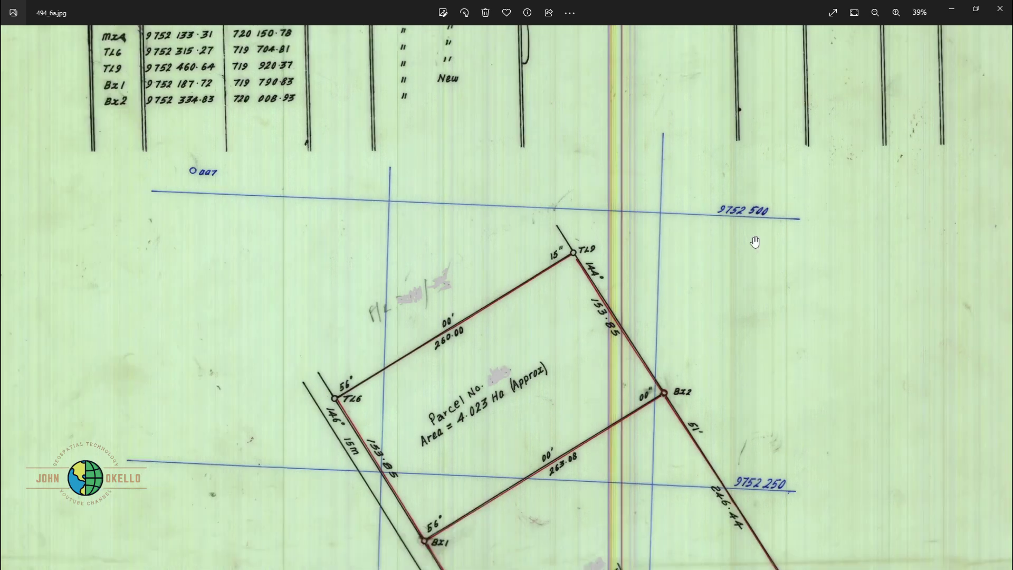
scroll(813, 223, "down", 1)
scroll(839, 229, "up", 3)
scroll(756, 239, "down", 3)
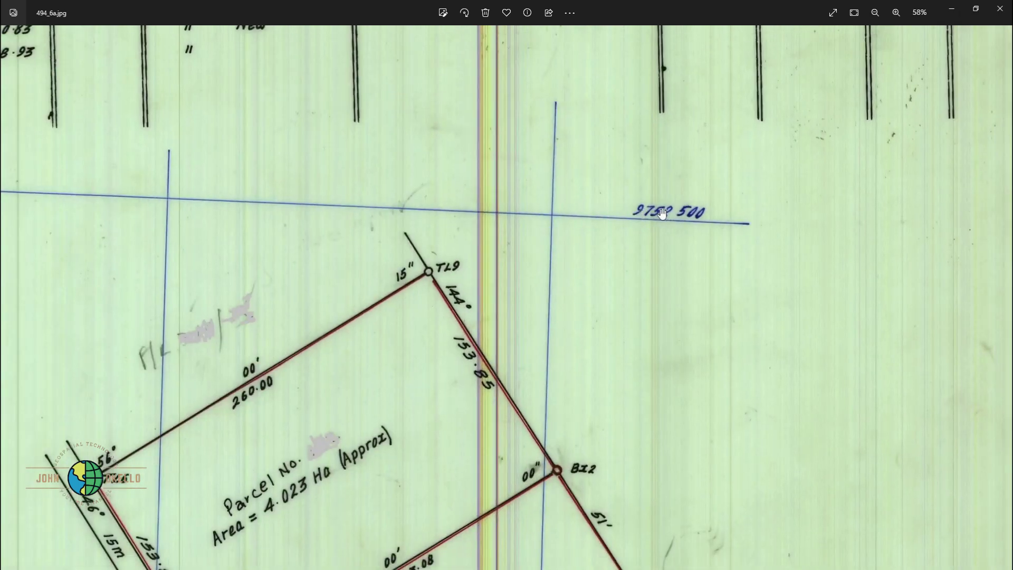
scroll(745, 208, "down", 3)
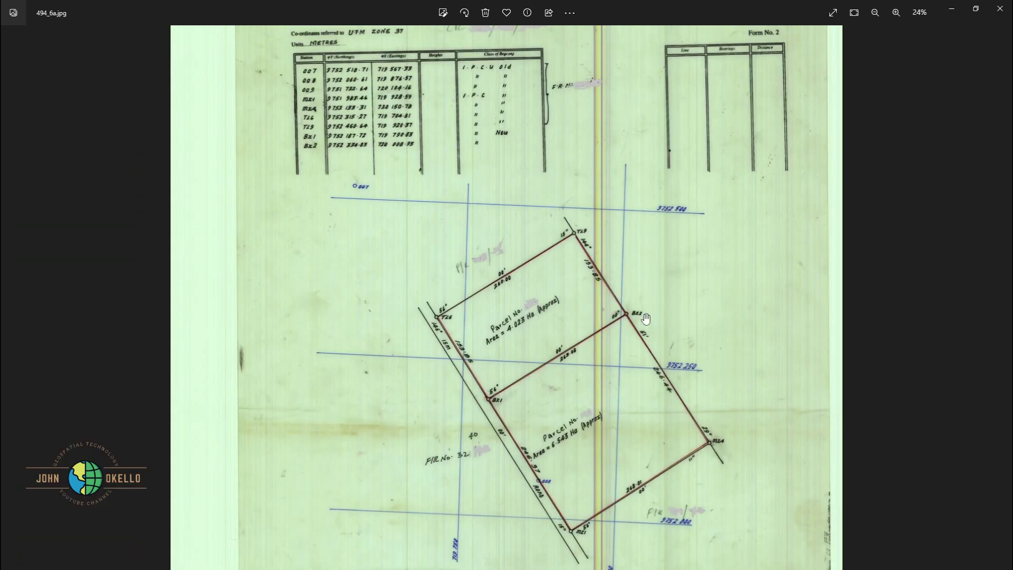
Step: Examine the map's easting labels, scale and locality details, and return to the coordinate system assignment dialog
scroll(560, 517, "up", 5)
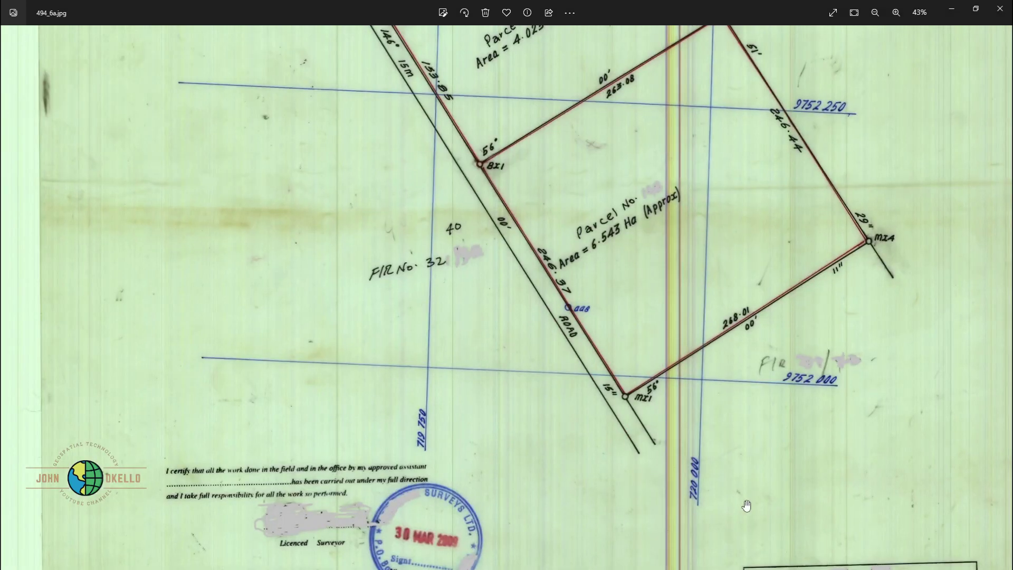
scroll(549, 469, "down", 4)
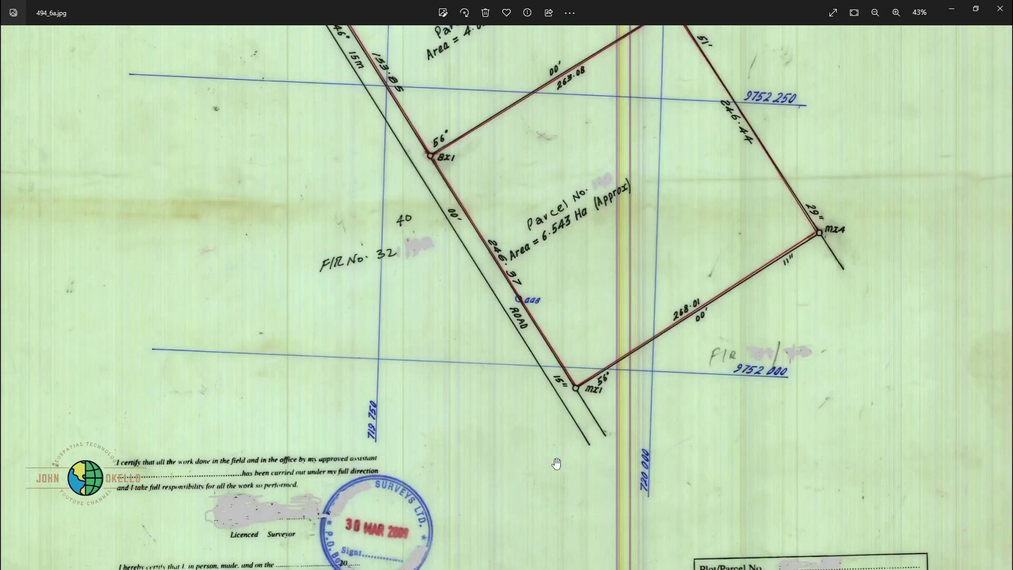
scroll(646, 429, "down", 1)
scroll(801, 557, "up", 4)
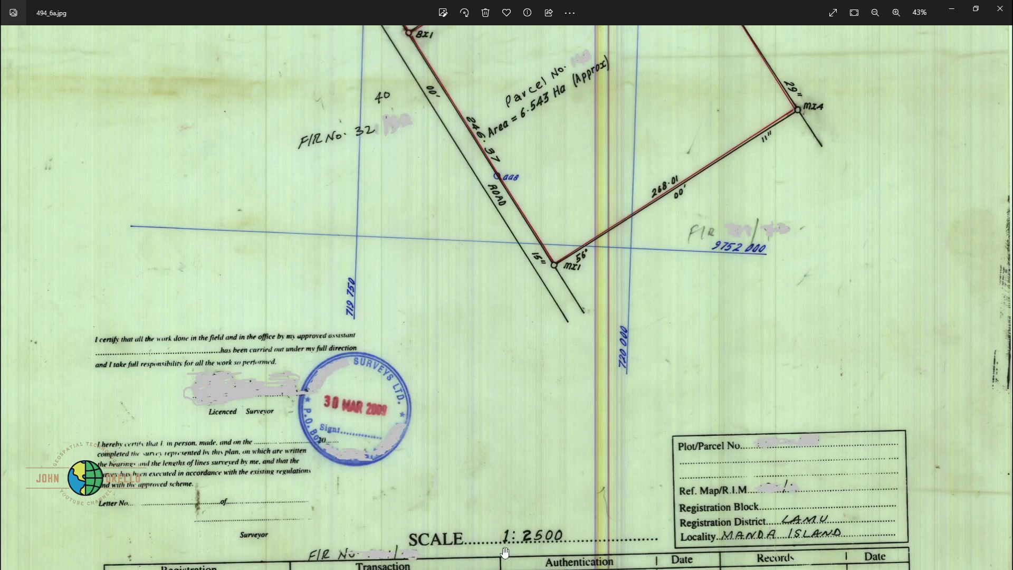
scroll(502, 553, "down", 2)
scroll(662, 252, "down", 2)
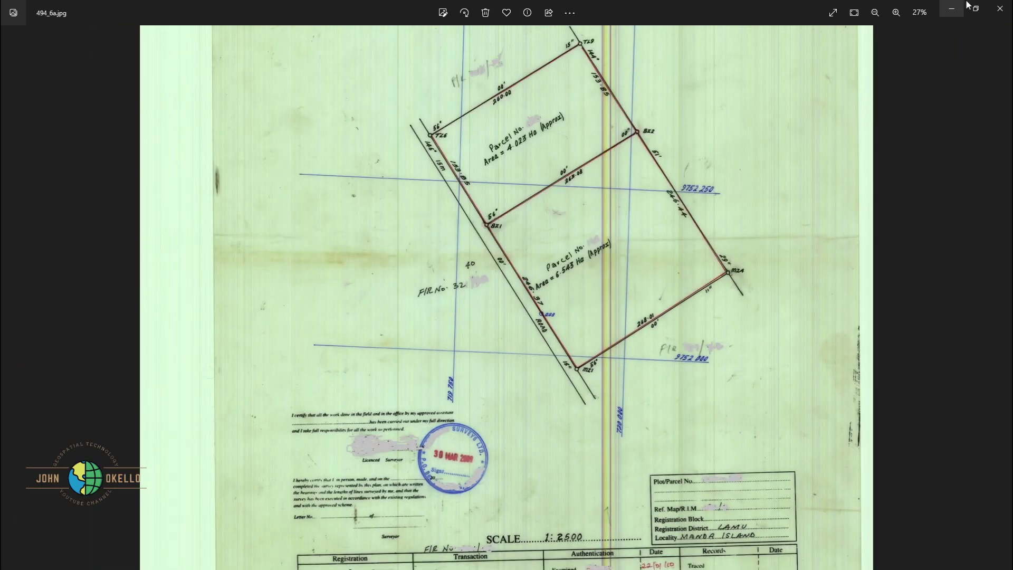
left_click(947, 9)
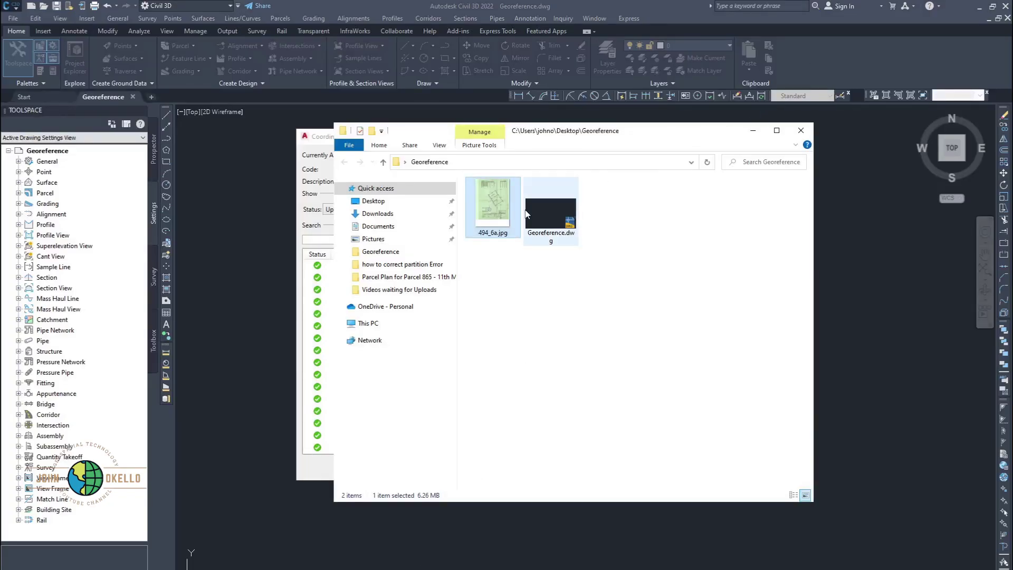
left_click(753, 131)
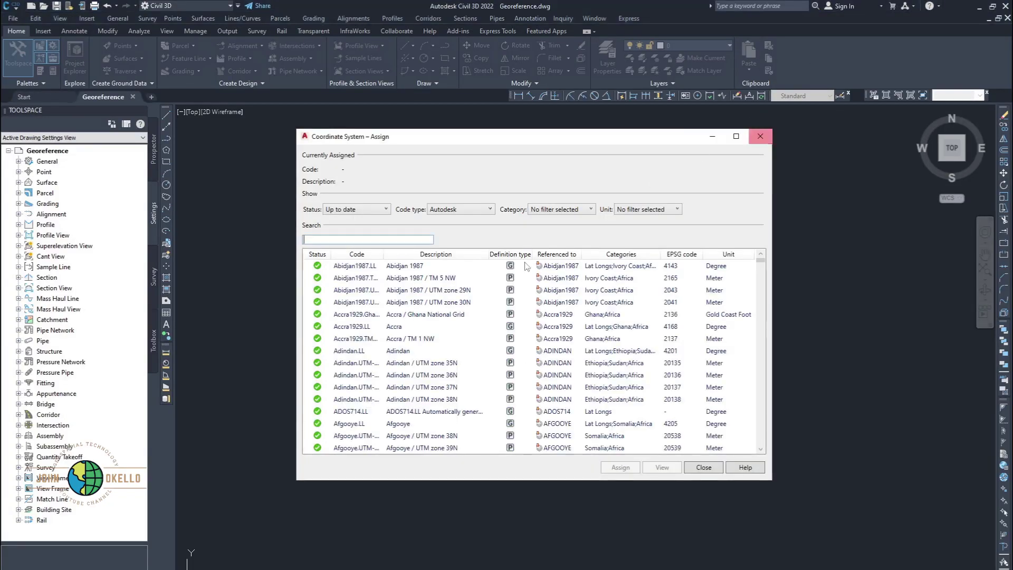
Step: Search the coordinate systems for arc, check the scanned map again, and assign Arc 1960 / UTM zone 37S to the drawing
left_click(355, 240)
type("arc")
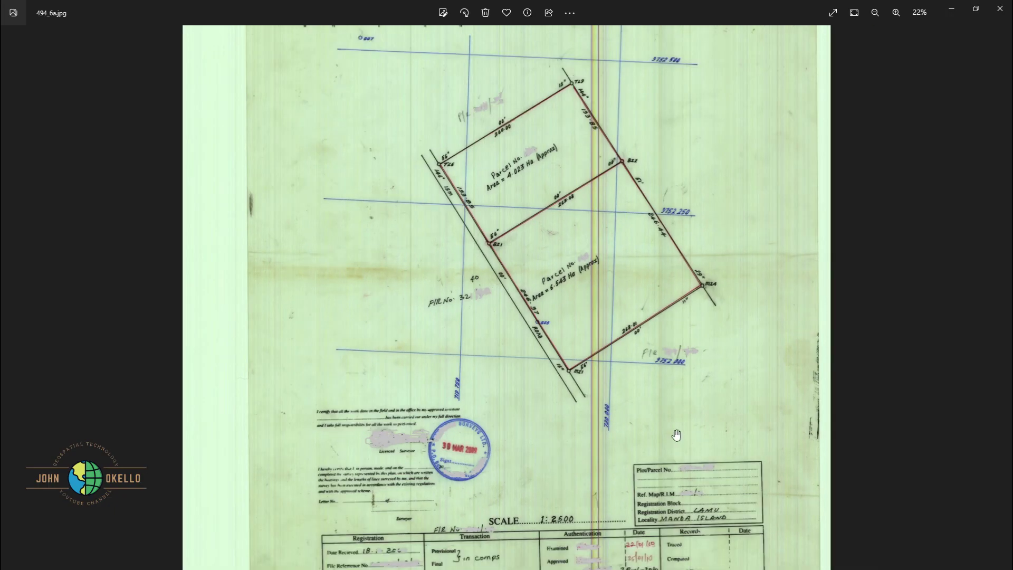
scroll(677, 434, "up", 3)
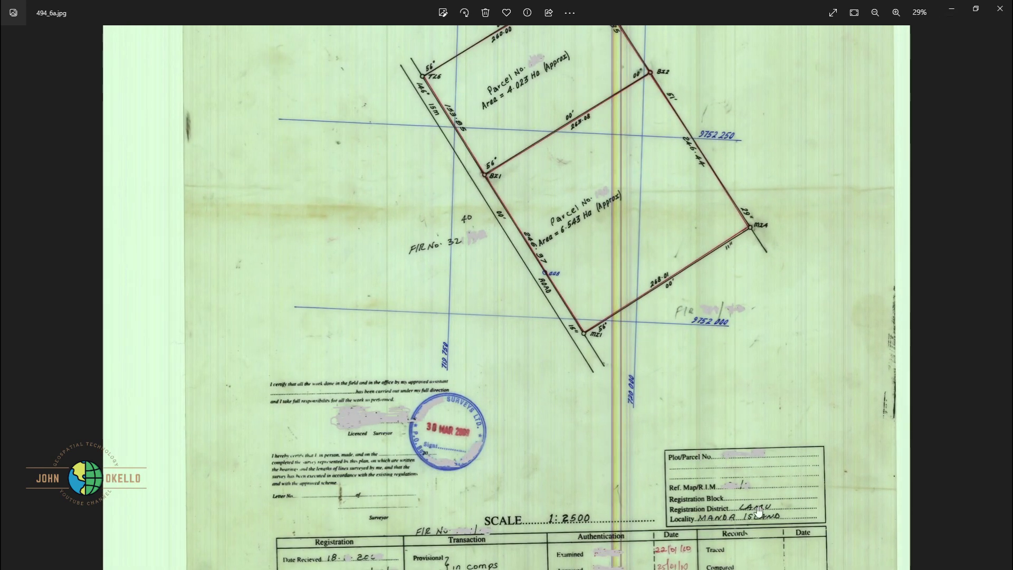
scroll(759, 511, "up", 6)
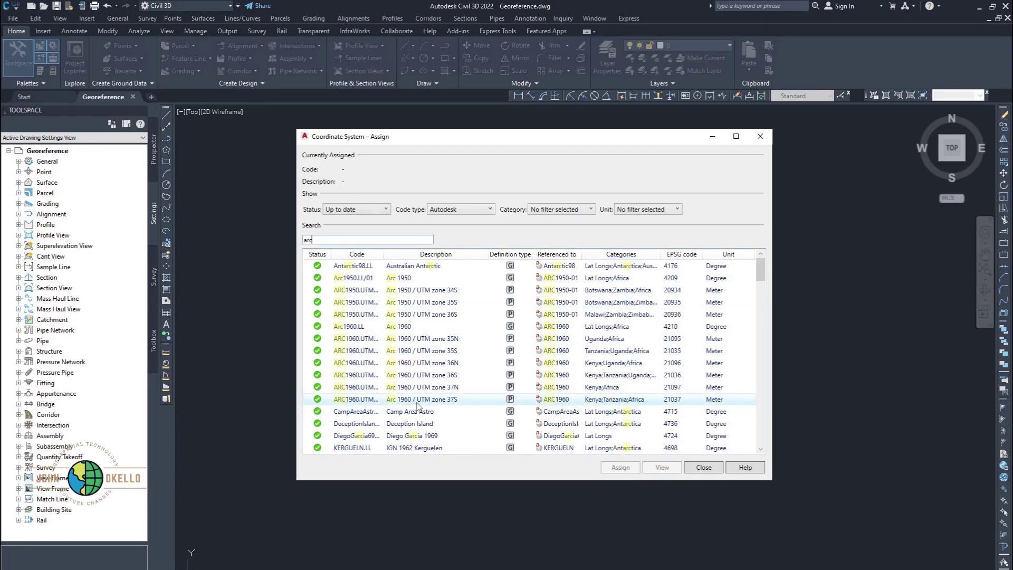
left_click(446, 402)
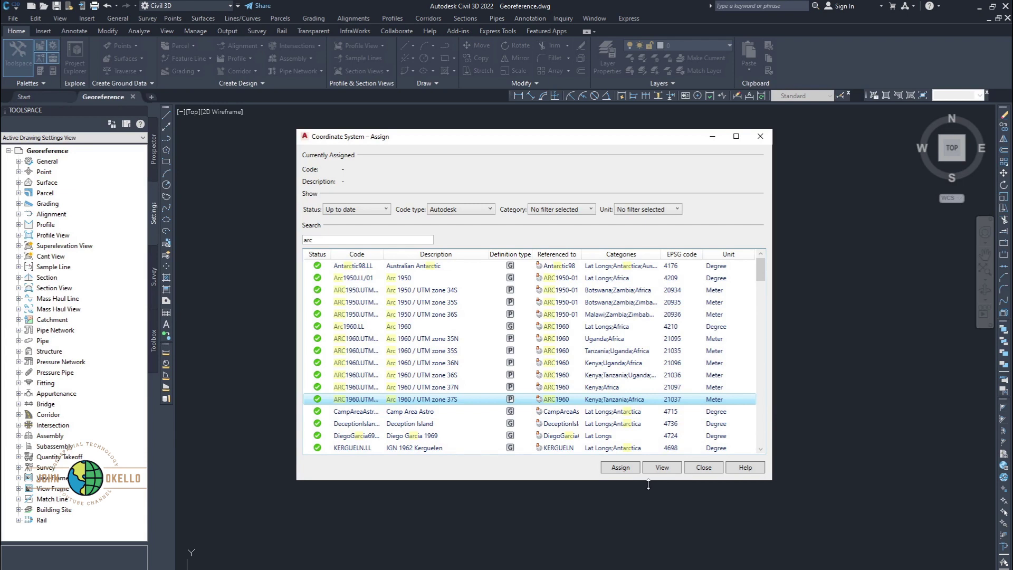
left_click(621, 467)
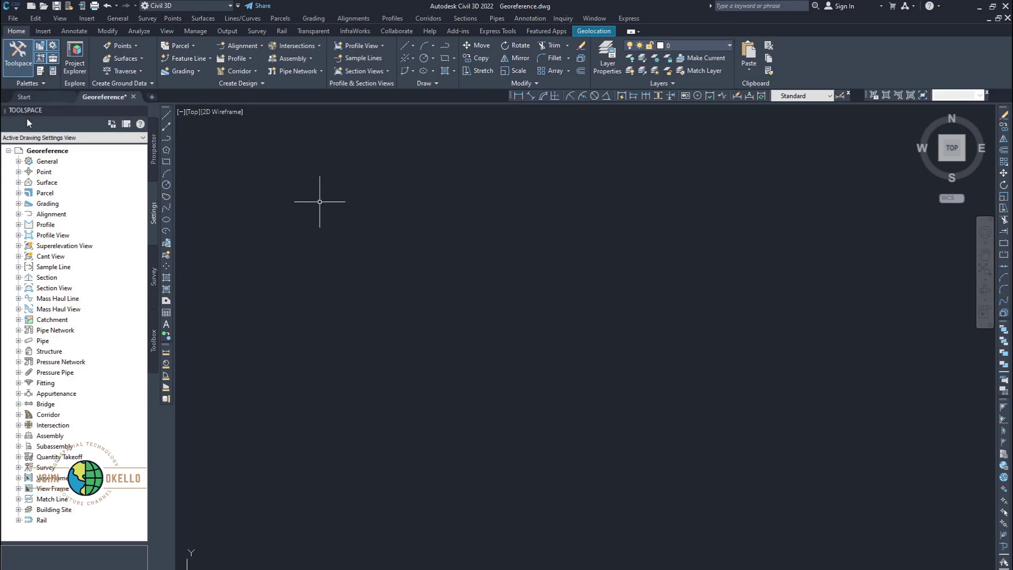
Step: Check the units and zone in the Georeference drawing's settings, close them and save the drawing
left_click(43, 152)
right_click(44, 154)
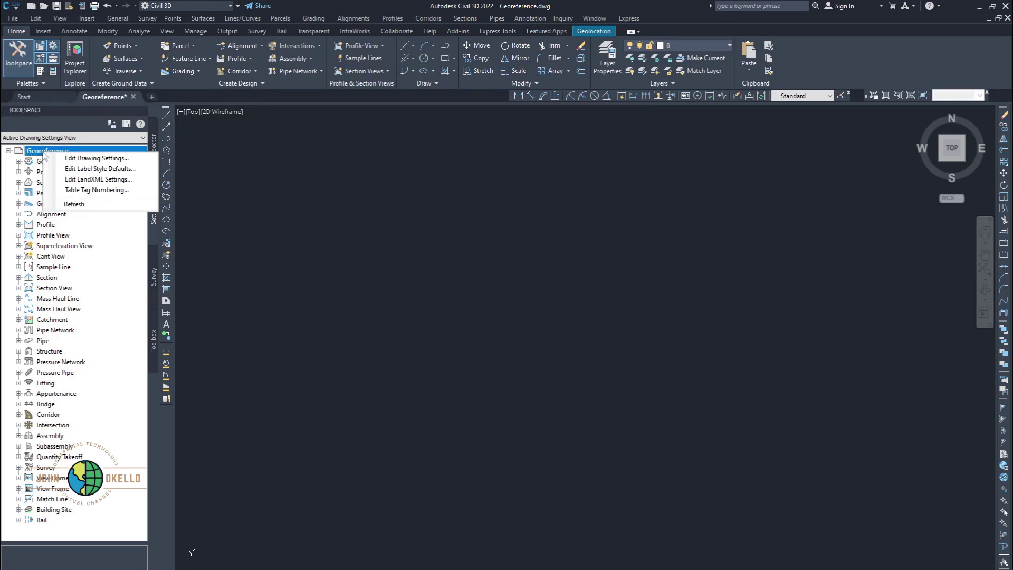
left_click(82, 160)
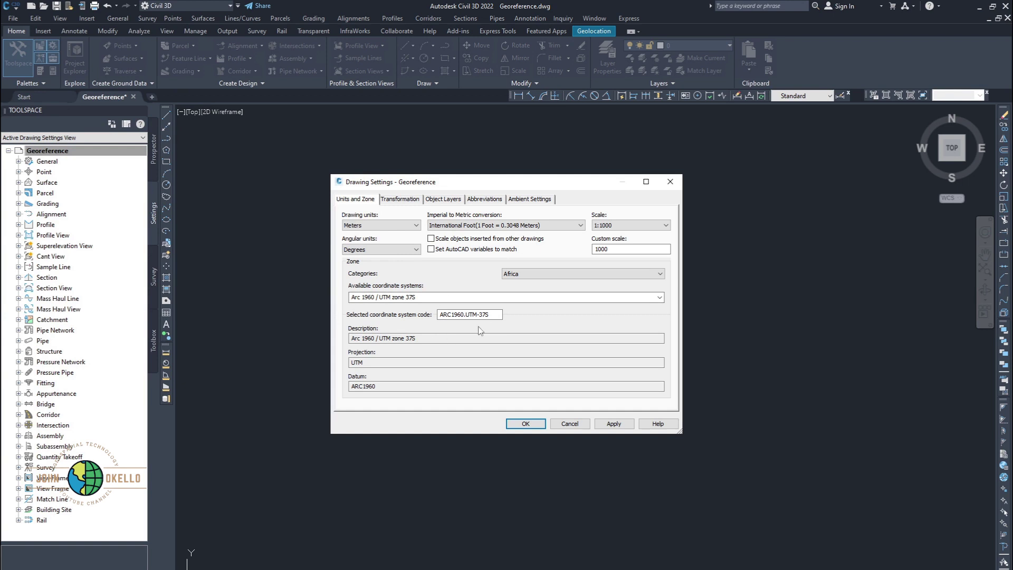
left_click(669, 182)
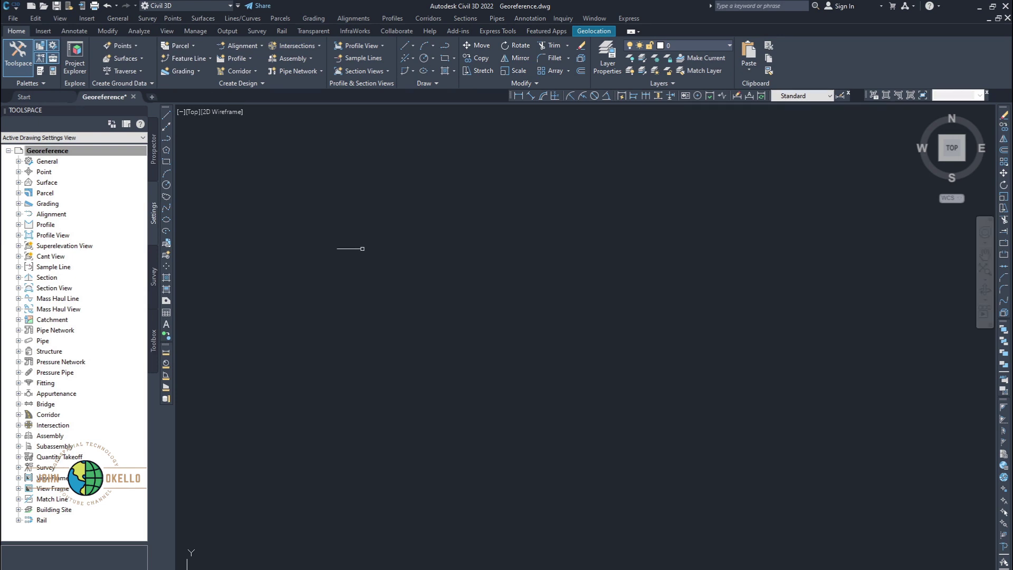
key("ctrl+s")
left_click(87, 19)
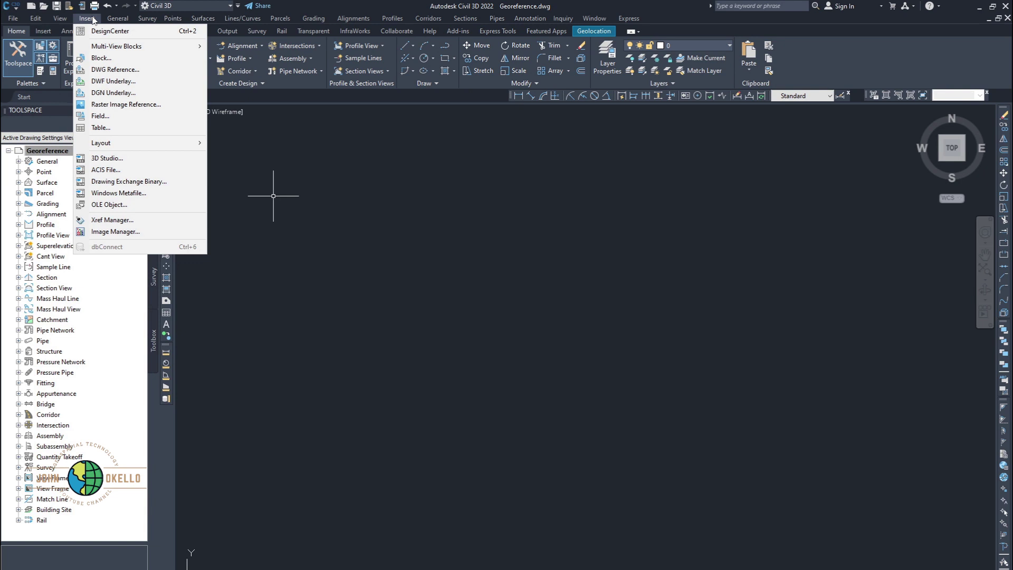
left_click(93, 19)
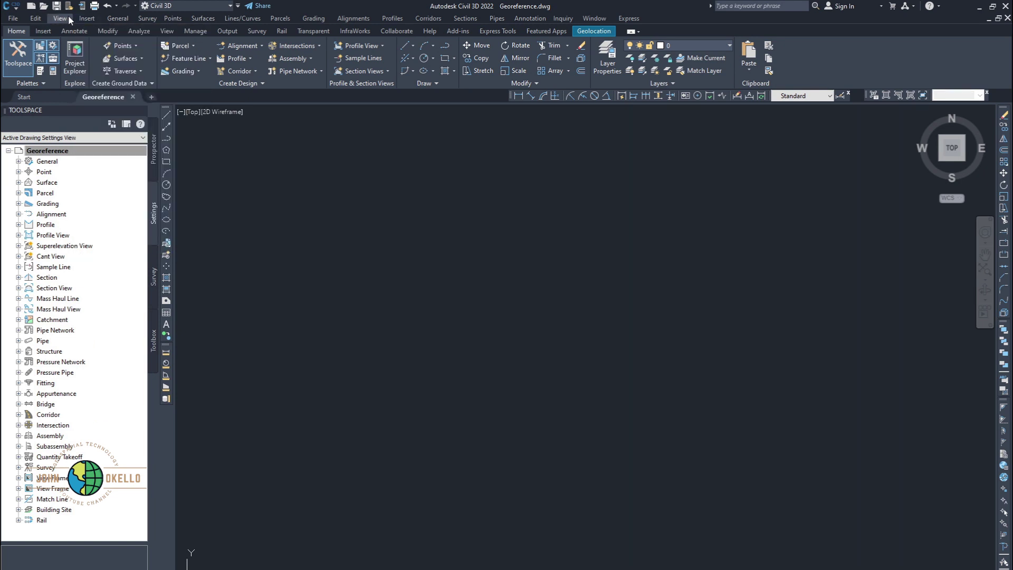
left_click(47, 32)
left_click(16, 31)
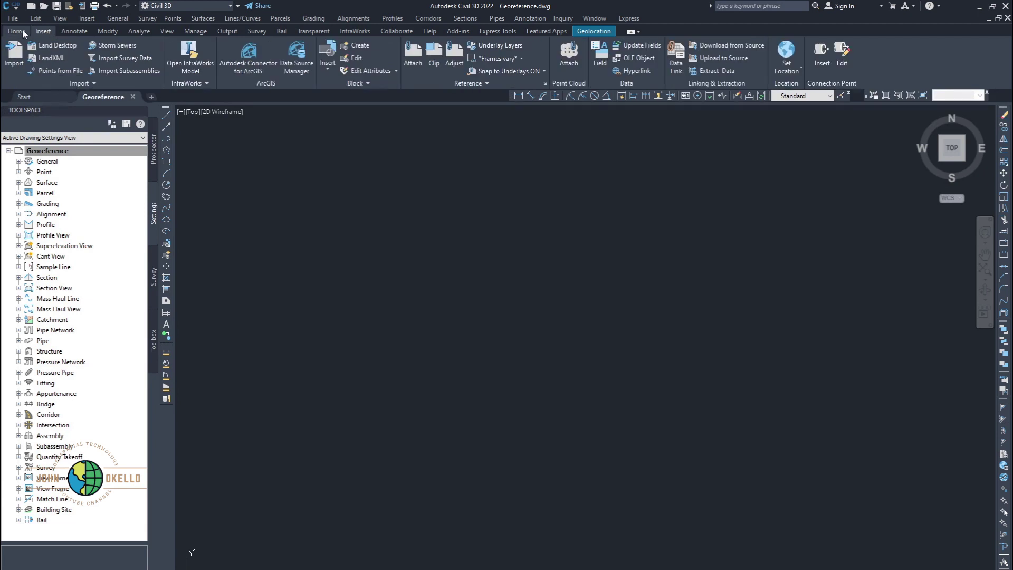
left_click(86, 19)
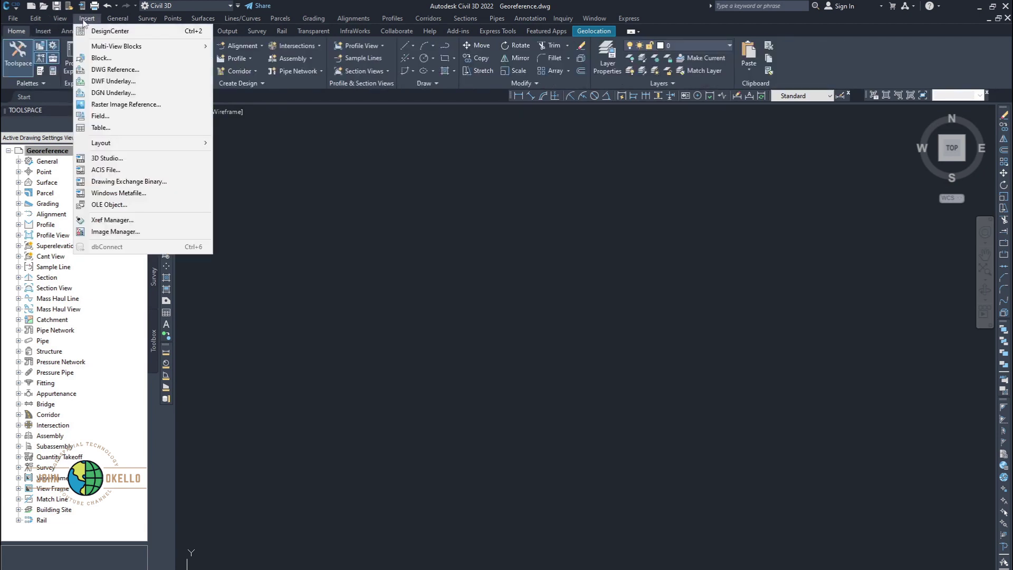
left_click(87, 19)
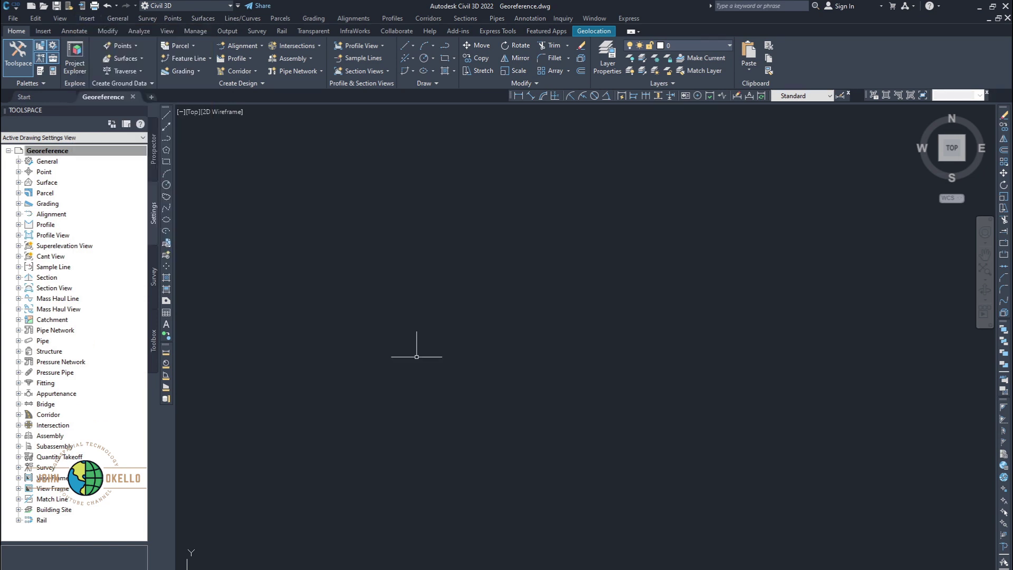
type("MAPI")
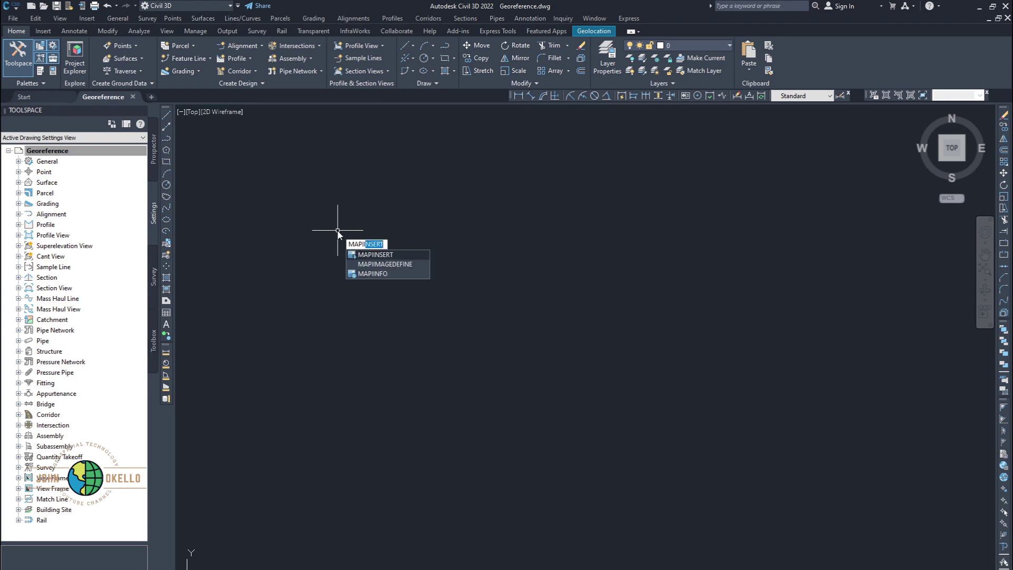
type("INSrt")
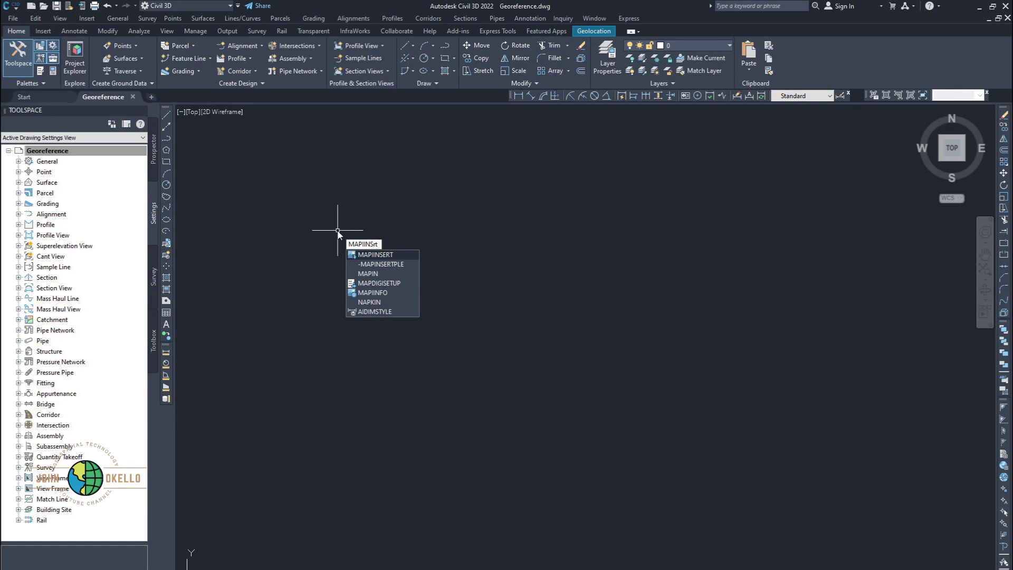
key("BackSpace")
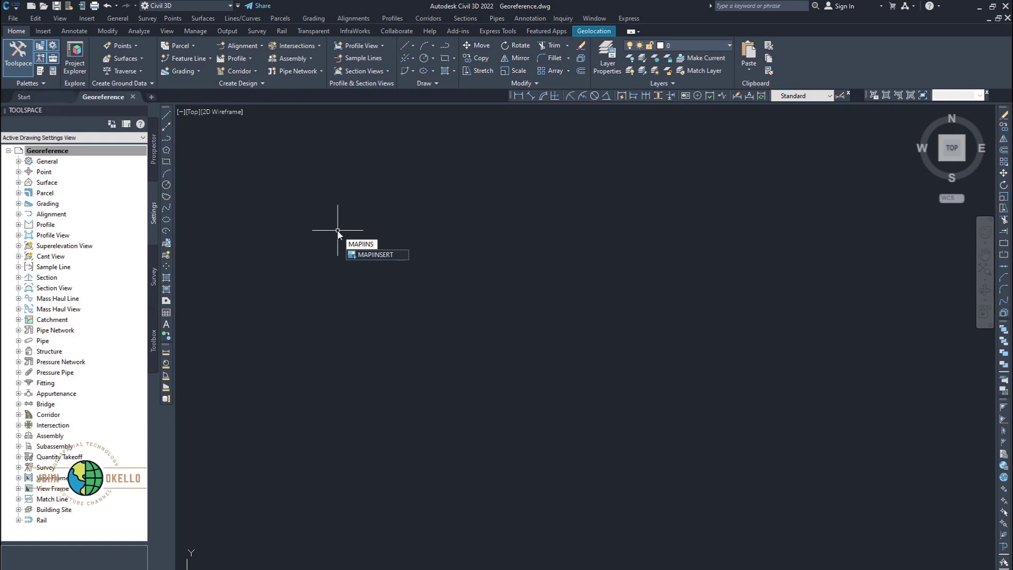
key("Return")
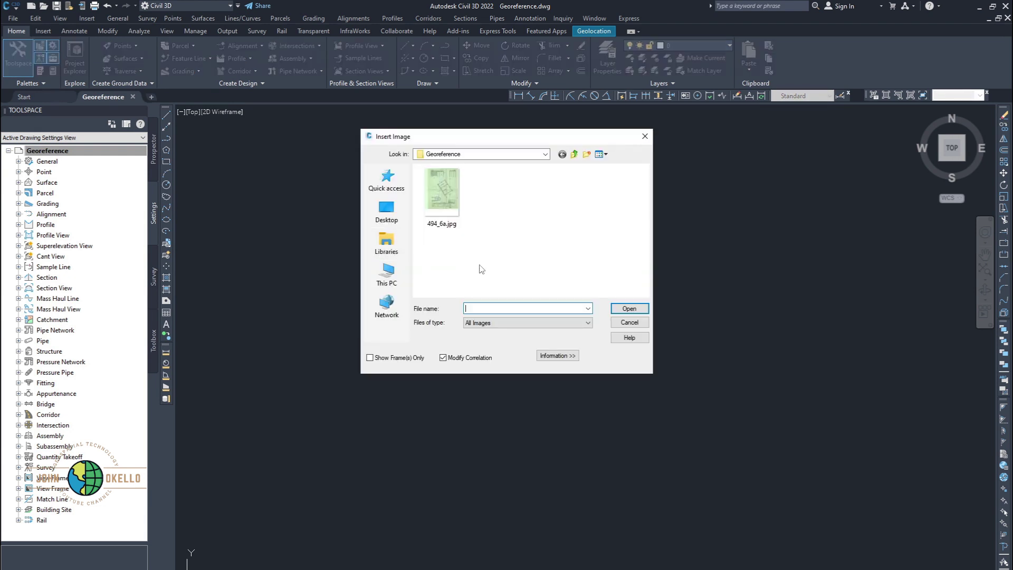
left_click_drag(503, 141, 543, 189)
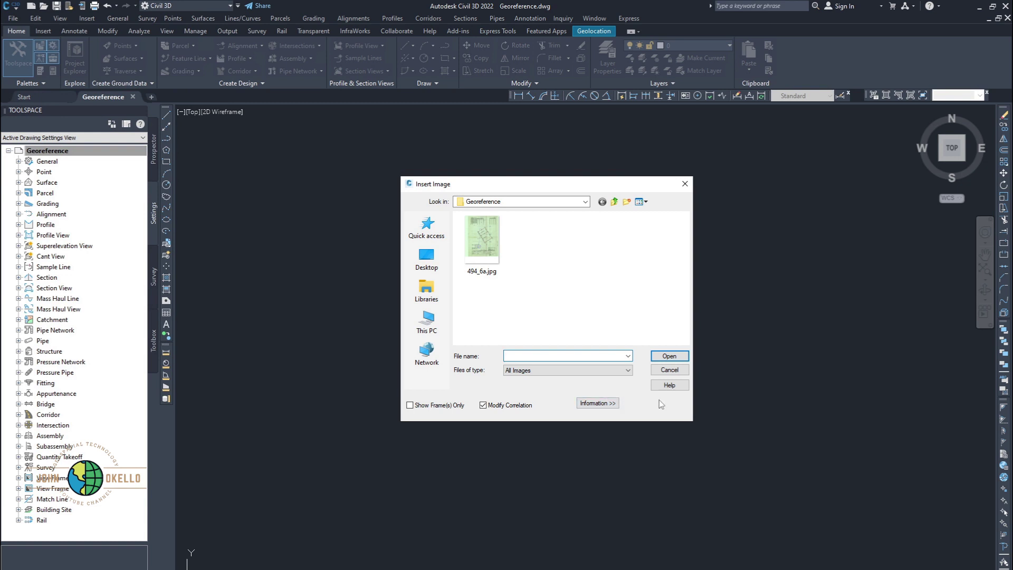
left_click(685, 183)
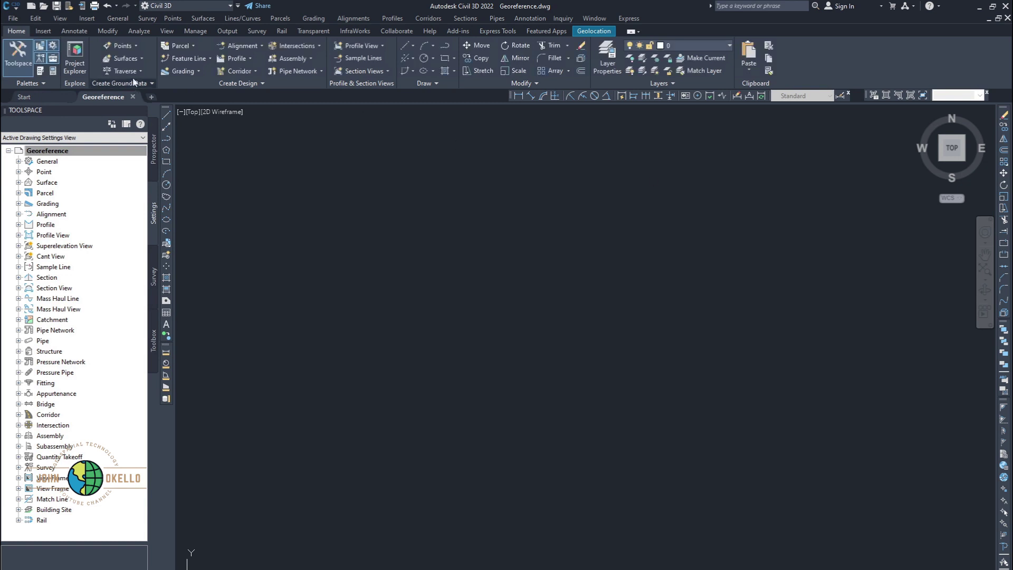
Step: Start a raster image reference and select 494_6a.jpg from the Georeference folder on the Desktop
left_click(88, 17)
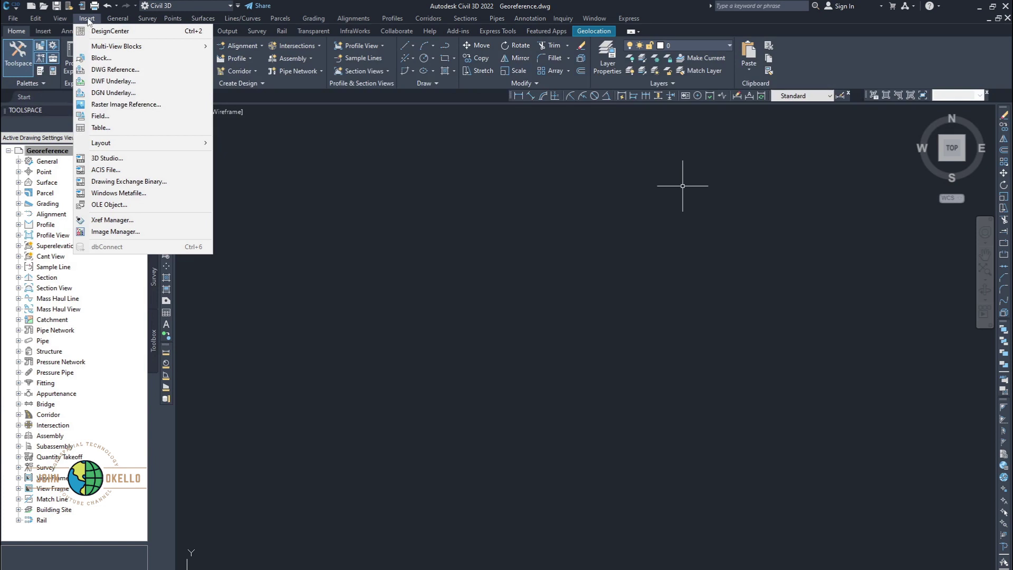
left_click(121, 105)
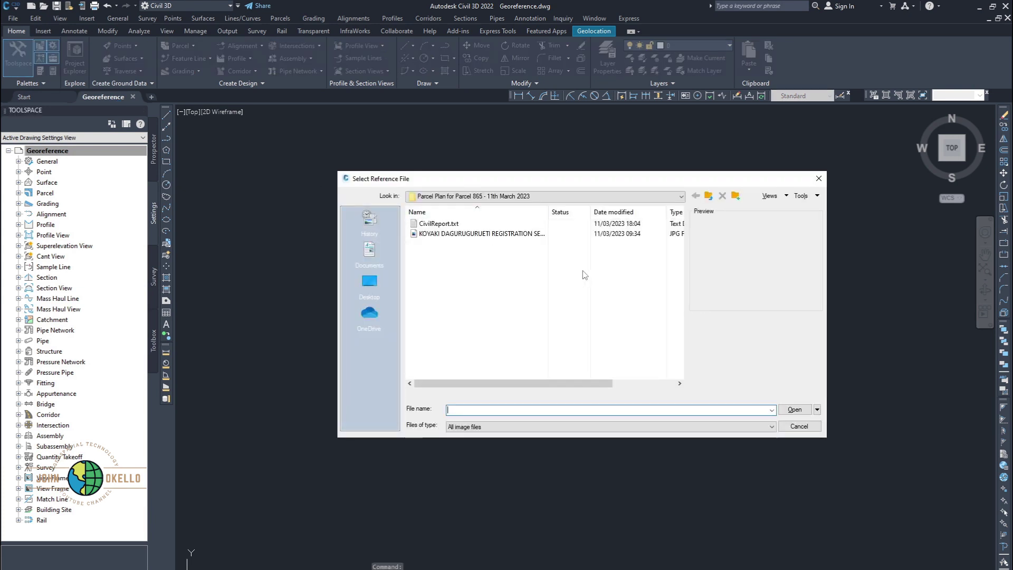
left_click(709, 196)
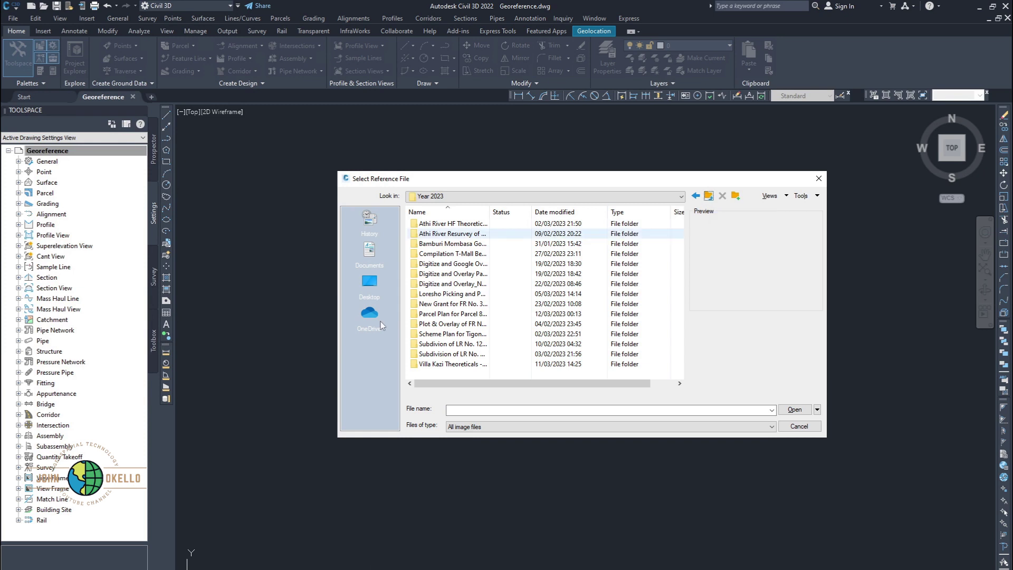
left_click(360, 292)
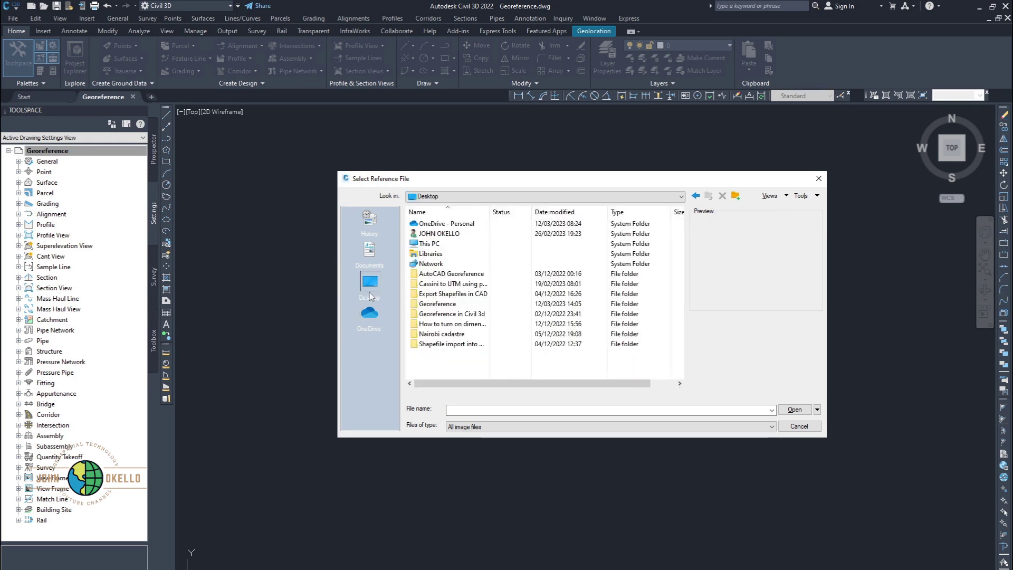
double_click(456, 305)
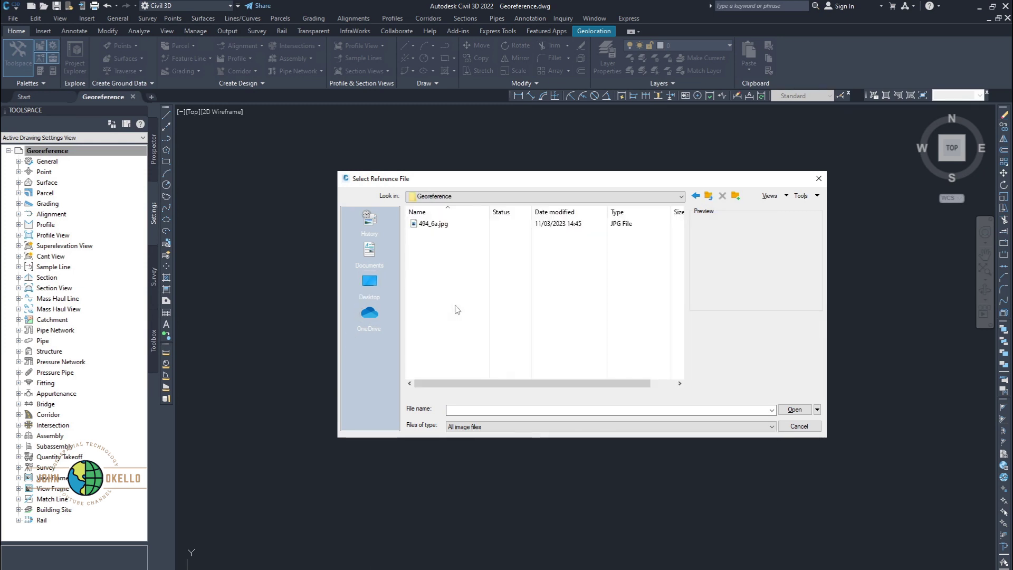
left_click(438, 223)
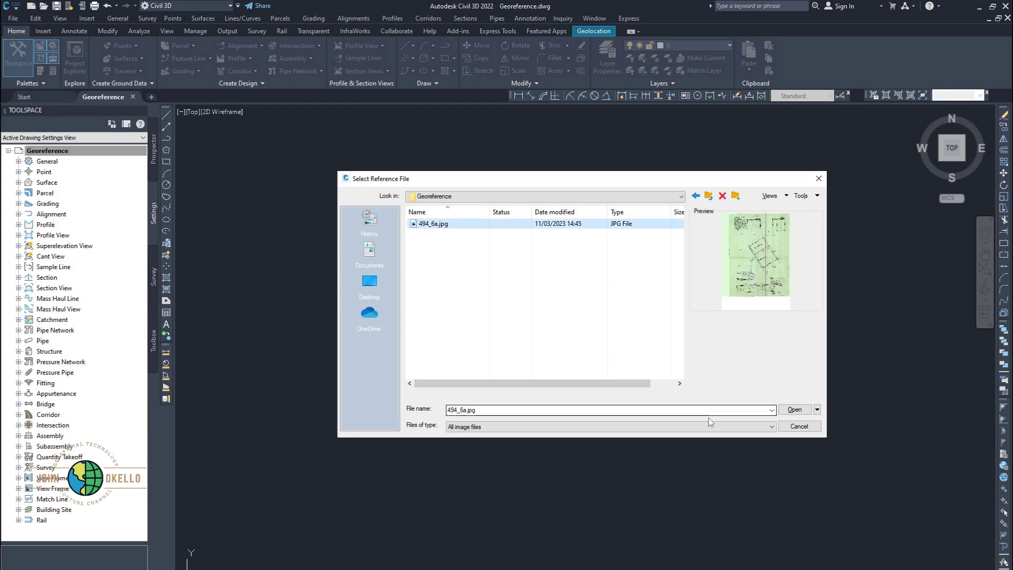
key("Return")
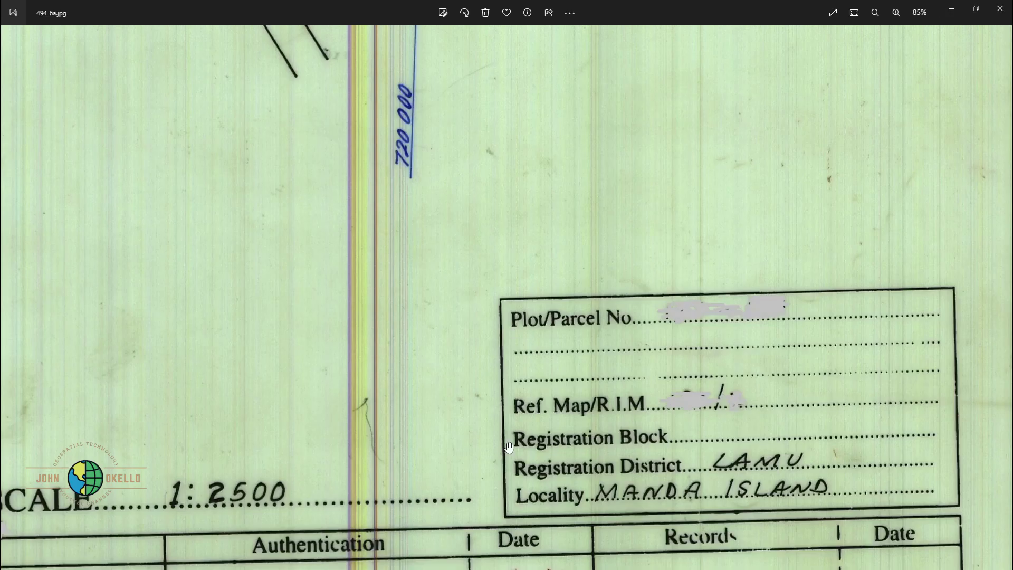
Step: Check the scale noted on the scanned map and return to the image attachment settings
scroll(633, 438, "down", 5)
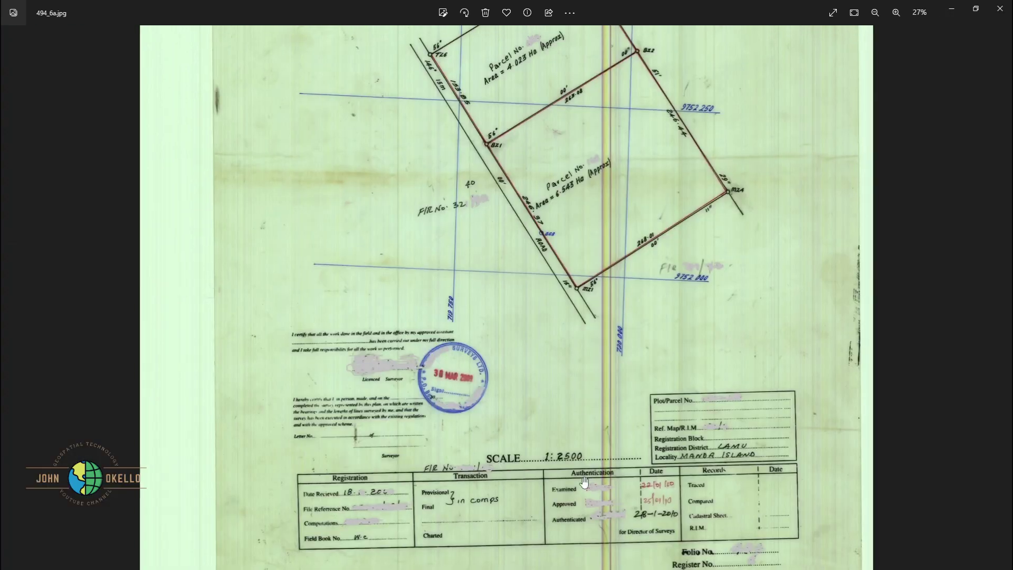
scroll(584, 481, "down", 2)
scroll(575, 470, "up", 3)
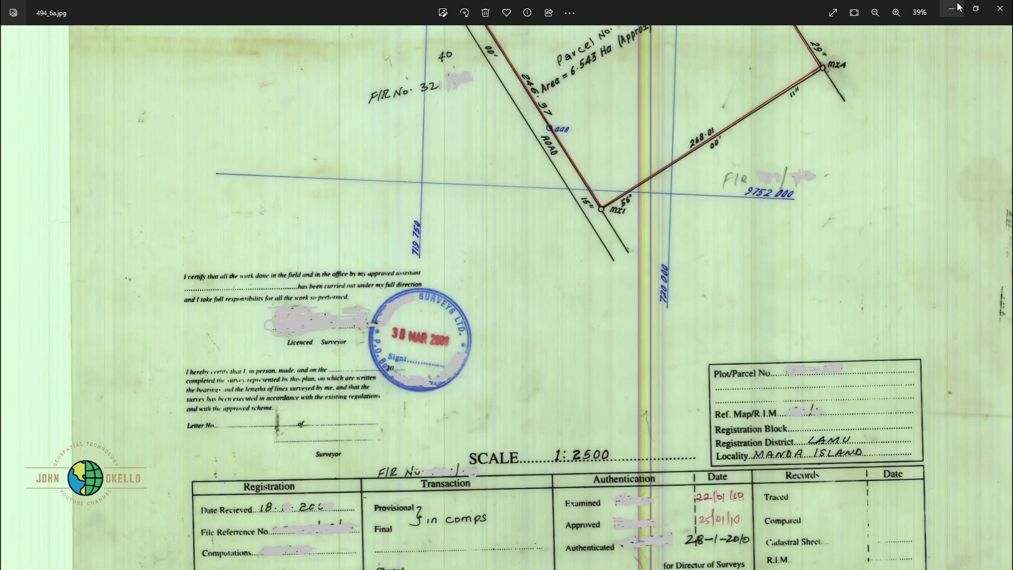
left_click(951, 9)
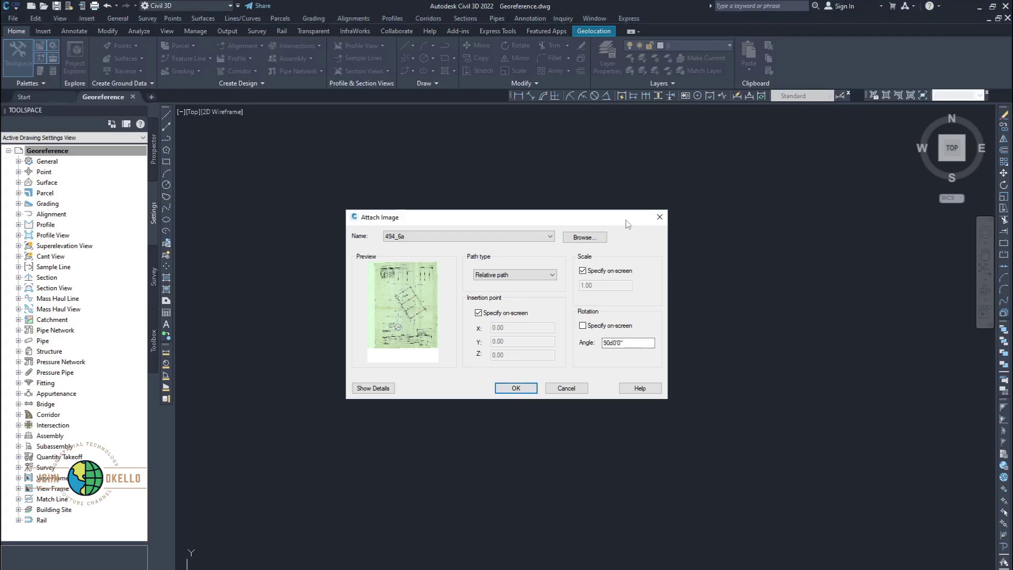
Step: Attach the map with a fixed scale of 2500, rechecking the scan, and place it at a picked point in the drawing
left_click(582, 271)
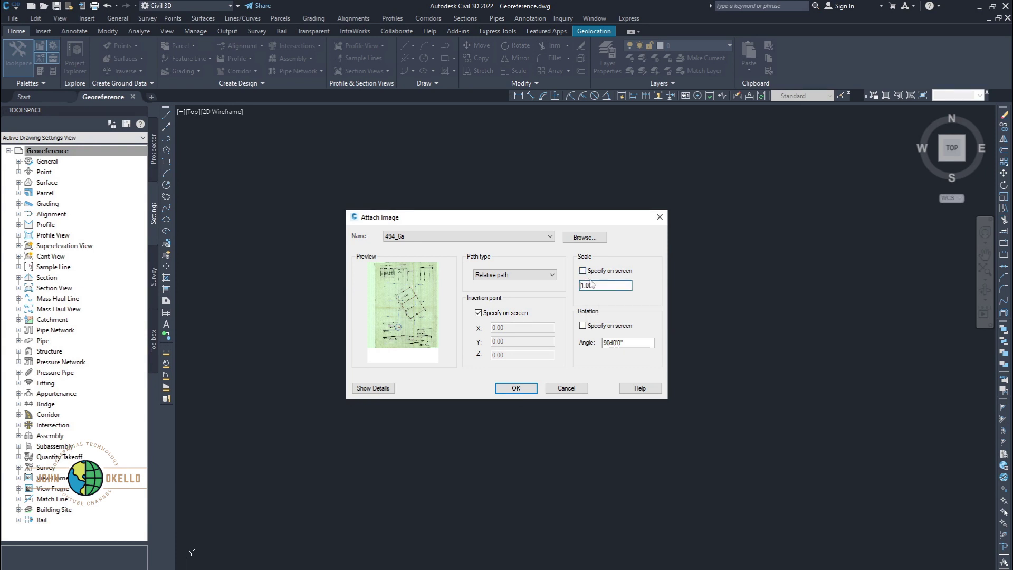
double_click(607, 288)
type("25")
key("alt+Tab")
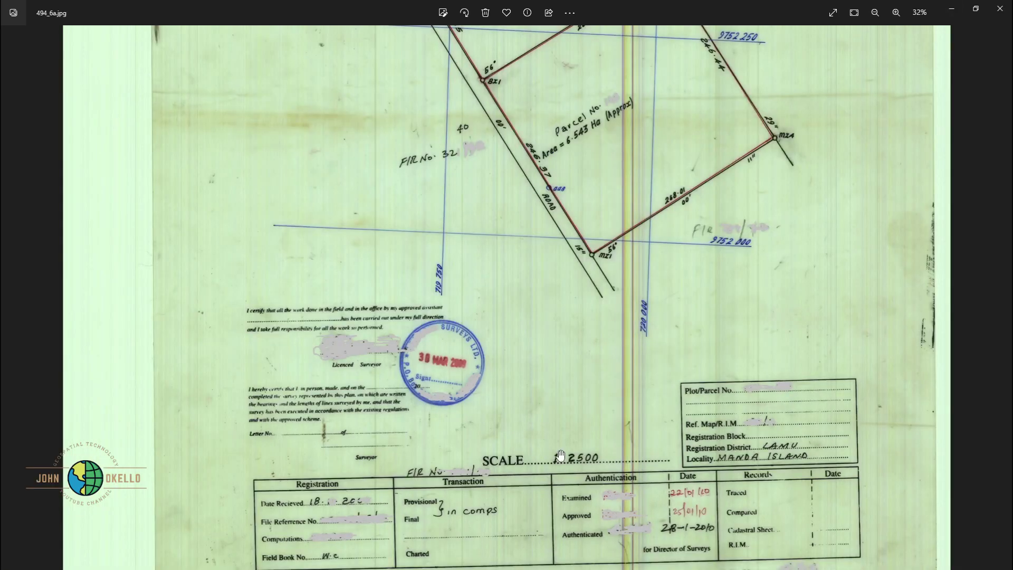
scroll(882, 112, "down", 1)
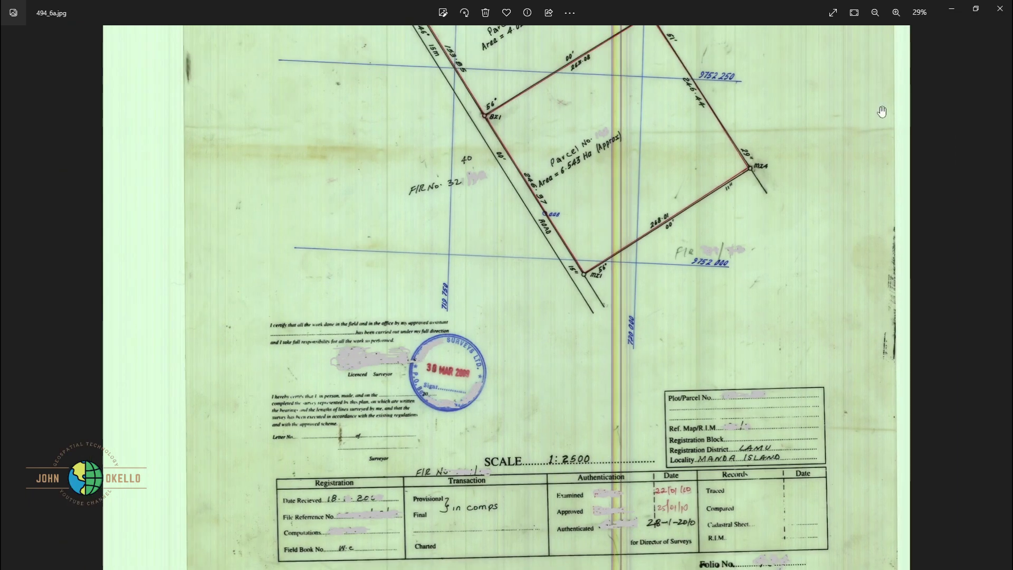
left_click(951, 11)
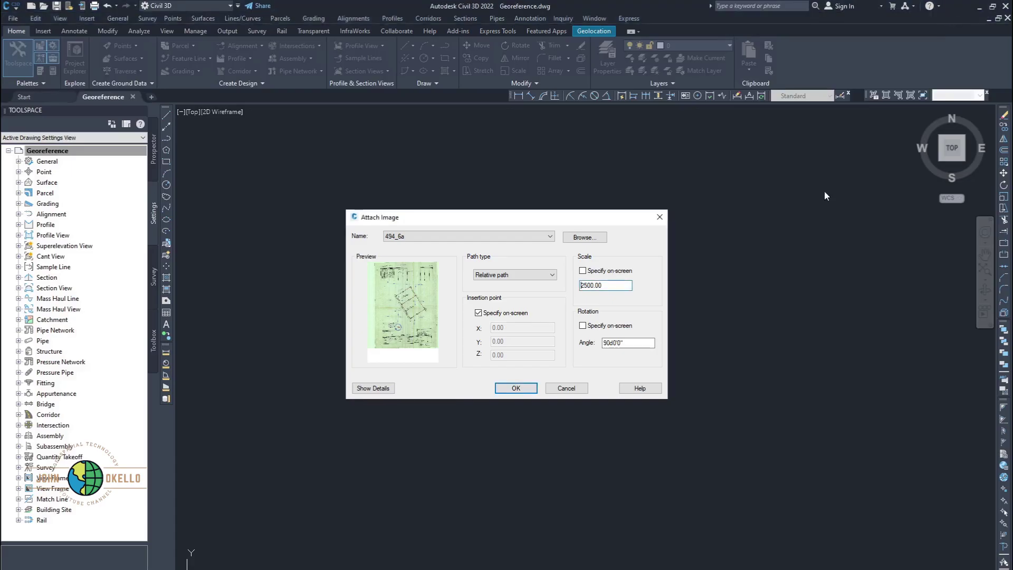
left_click(531, 390)
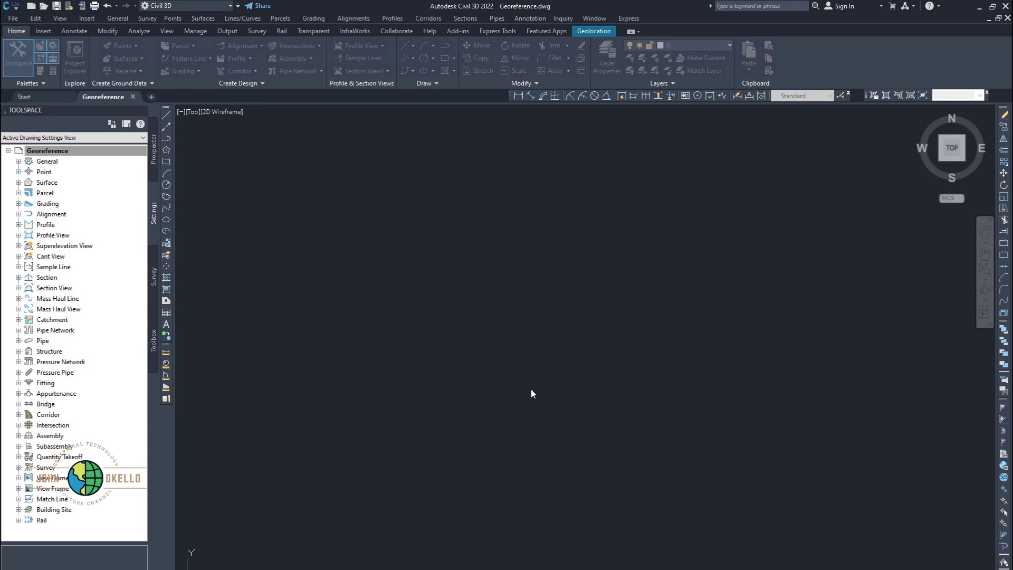
left_click(489, 492)
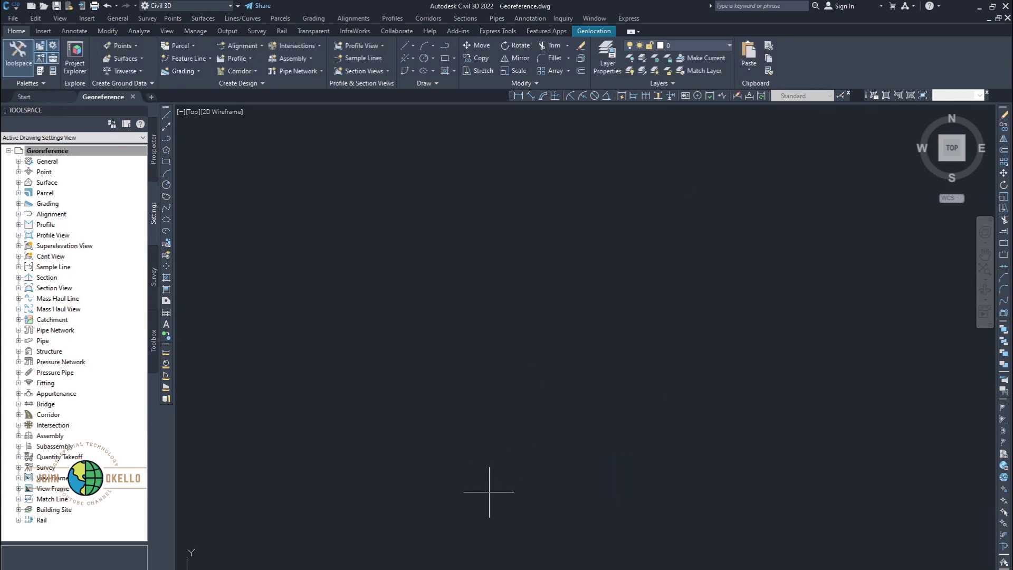
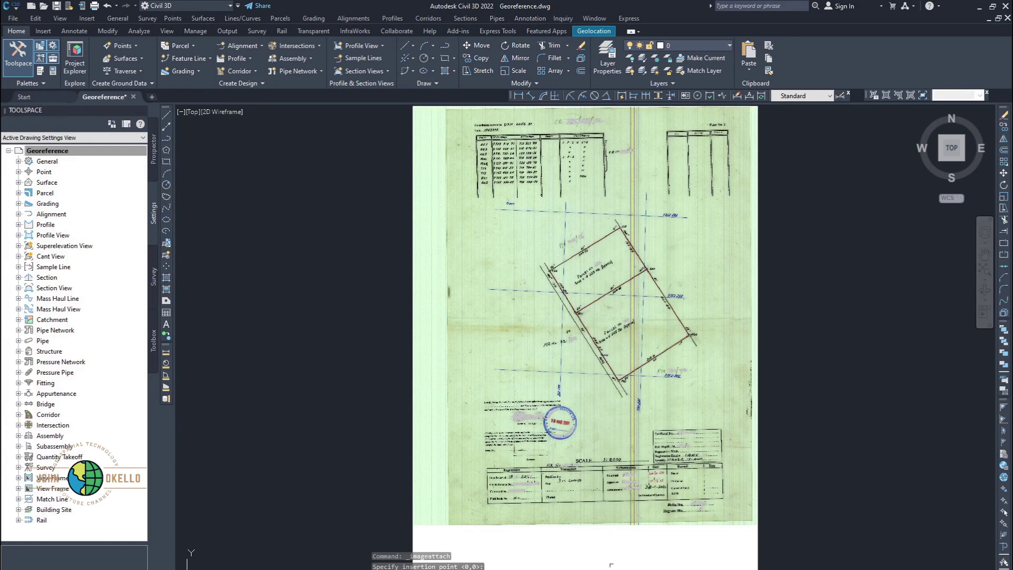
Step: Examine the attached map's parcels, grid lines and coordinate table in the drawing
scroll(668, 286, "up", 3)
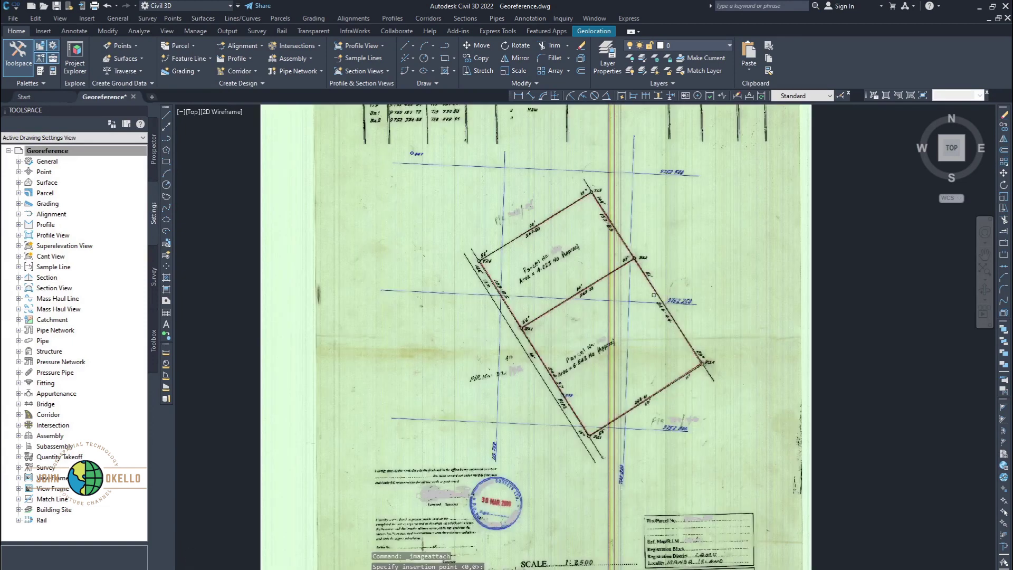
scroll(664, 287, "up", 2)
scroll(531, 377, "down", 5)
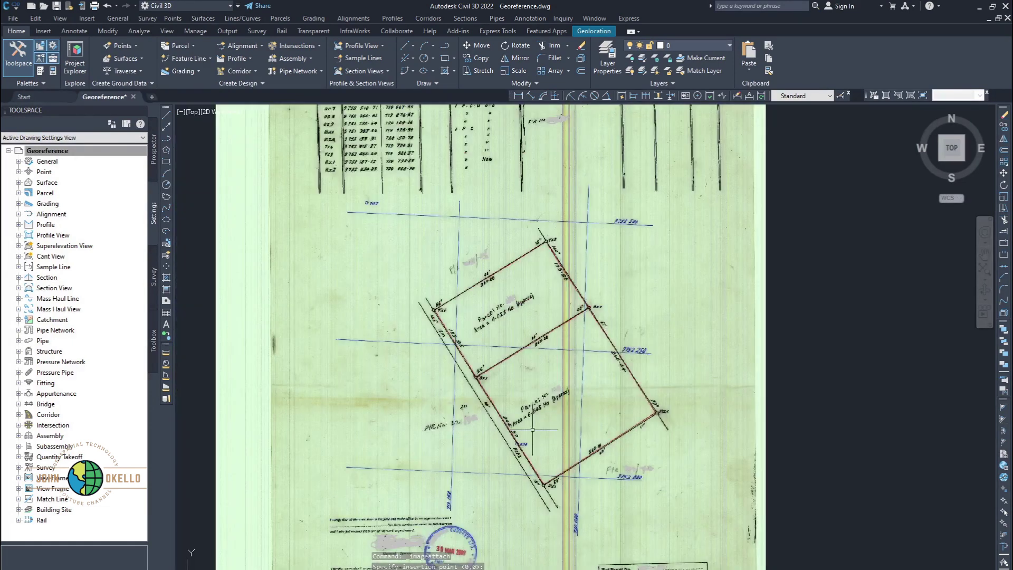
scroll(452, 253, "up", 4)
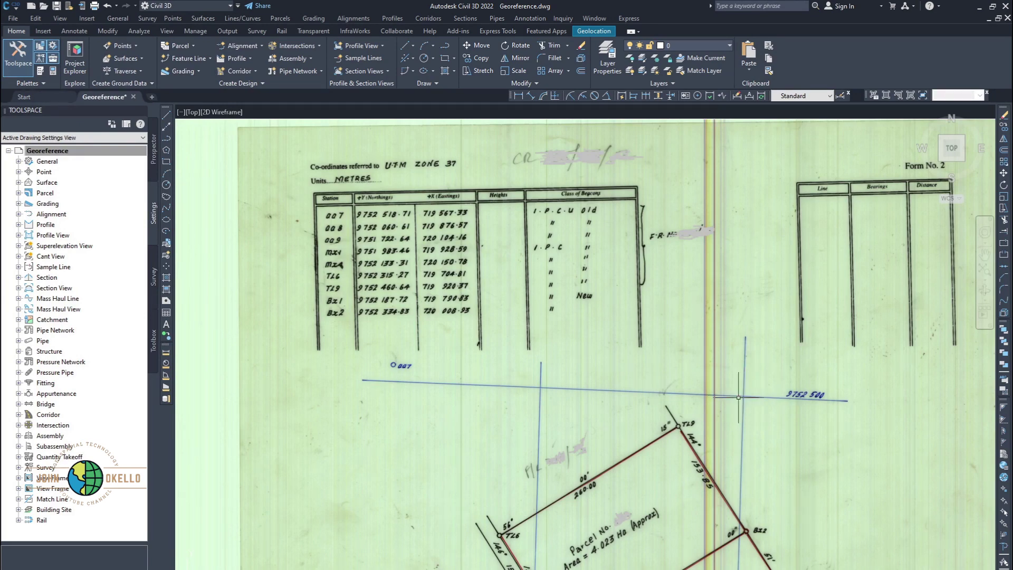
scroll(657, 283, "down", 2)
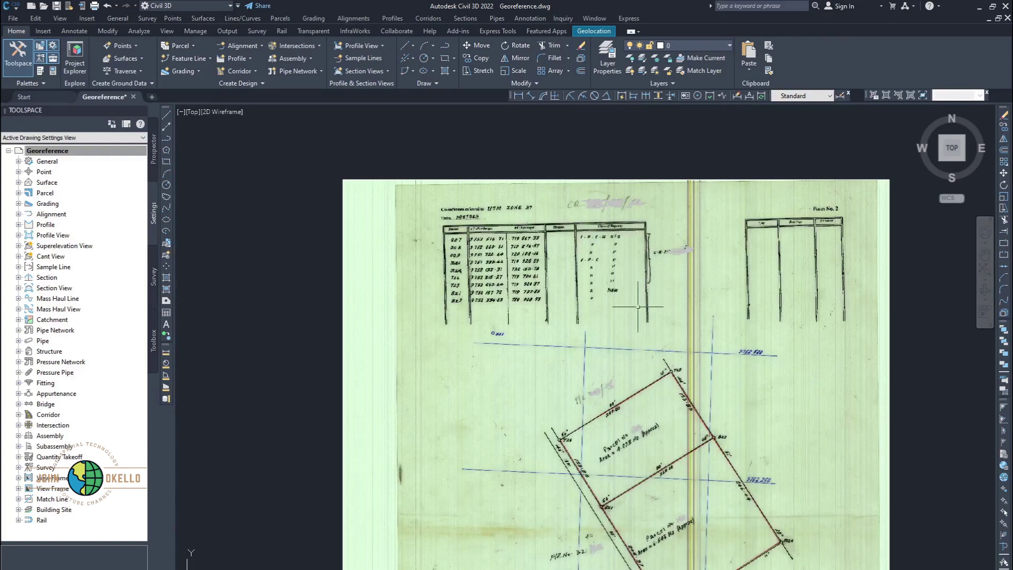
scroll(638, 306, "down", 2)
scroll(653, 331, "down", 2)
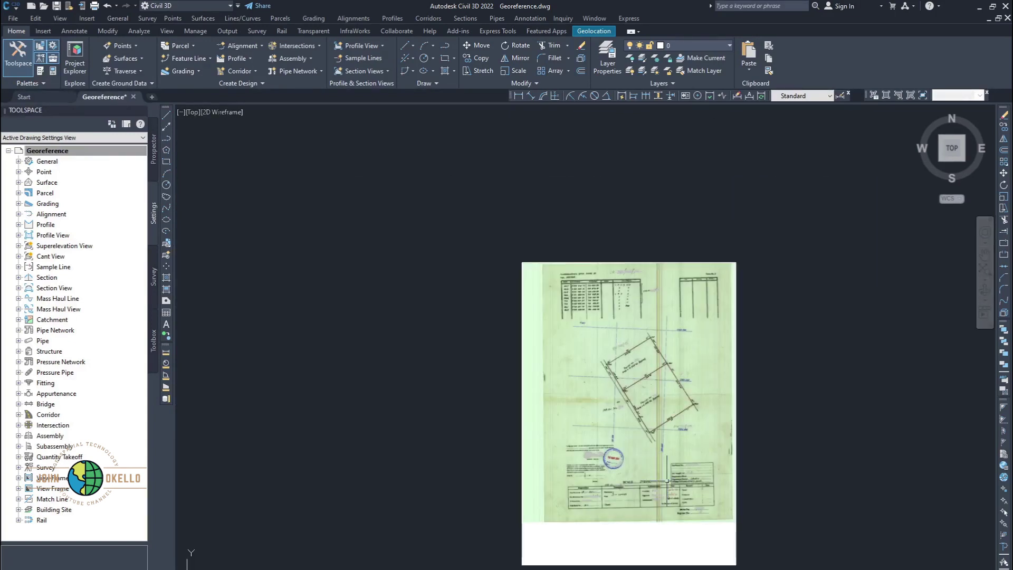
Step: Examine the parcel corner at beacon MX1 and the station coordinates in the map's table
scroll(699, 461, "up", 3)
scroll(638, 430, "up", 1)
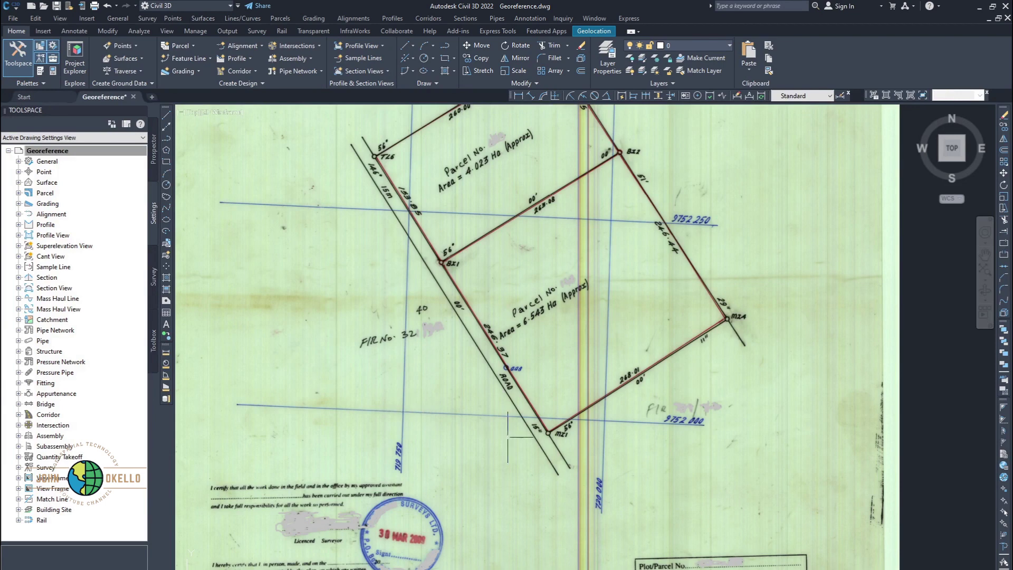
scroll(574, 439, "up", 4)
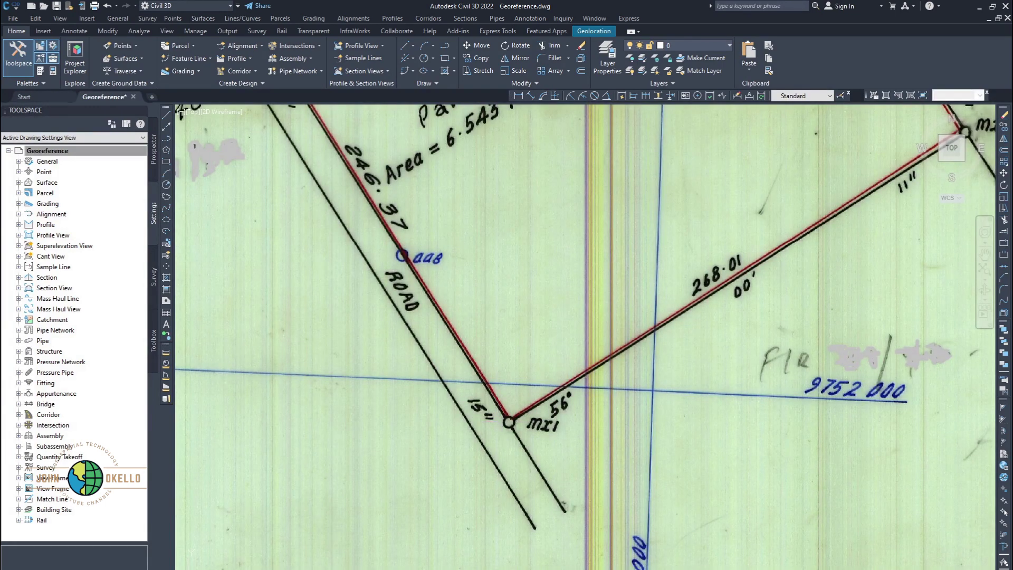
scroll(731, 522, "down", 6)
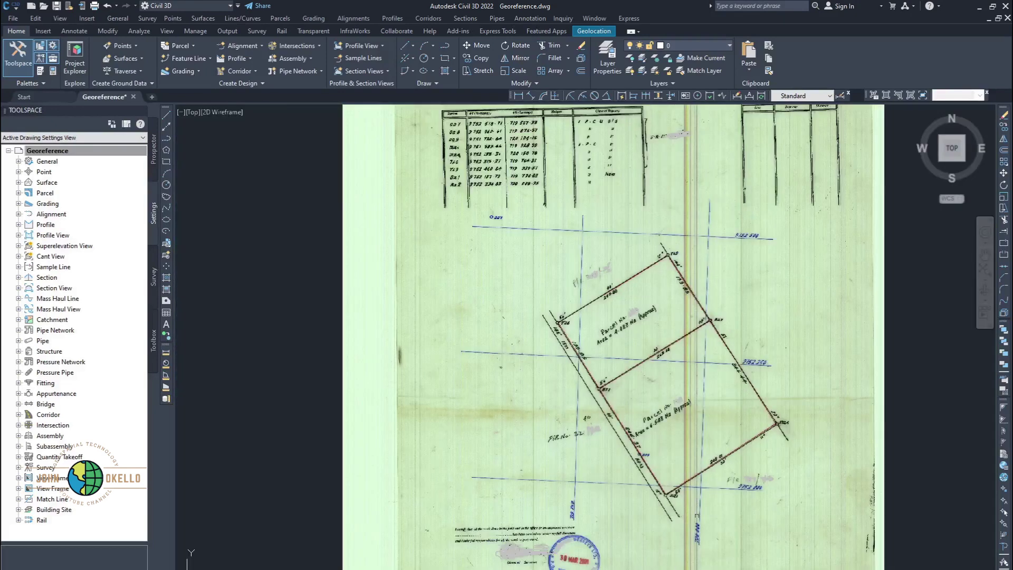
scroll(697, 514, "down", 2)
scroll(591, 264, "up", 4)
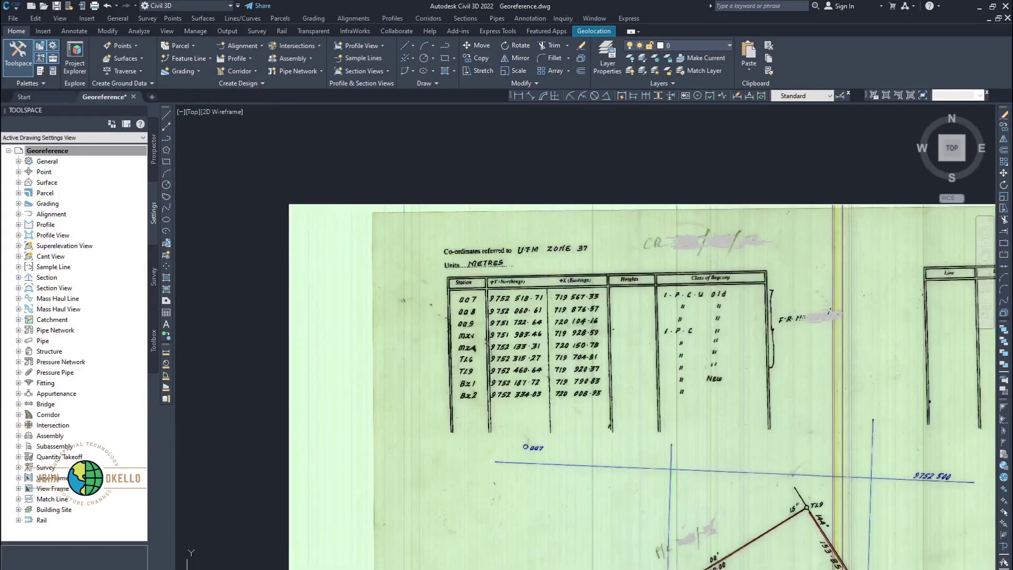
scroll(485, 326, "up", 2)
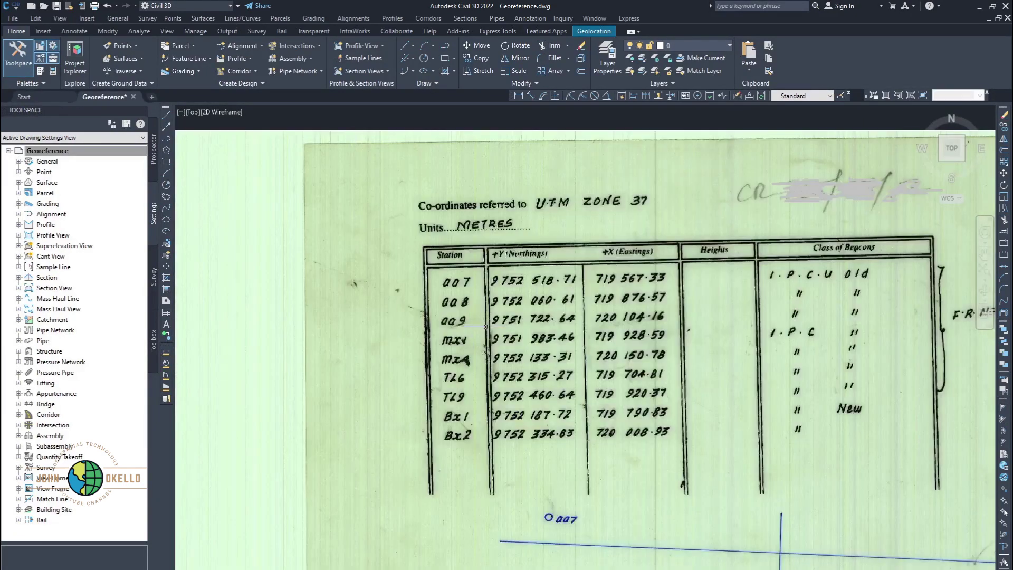
scroll(424, 318, "down", 3)
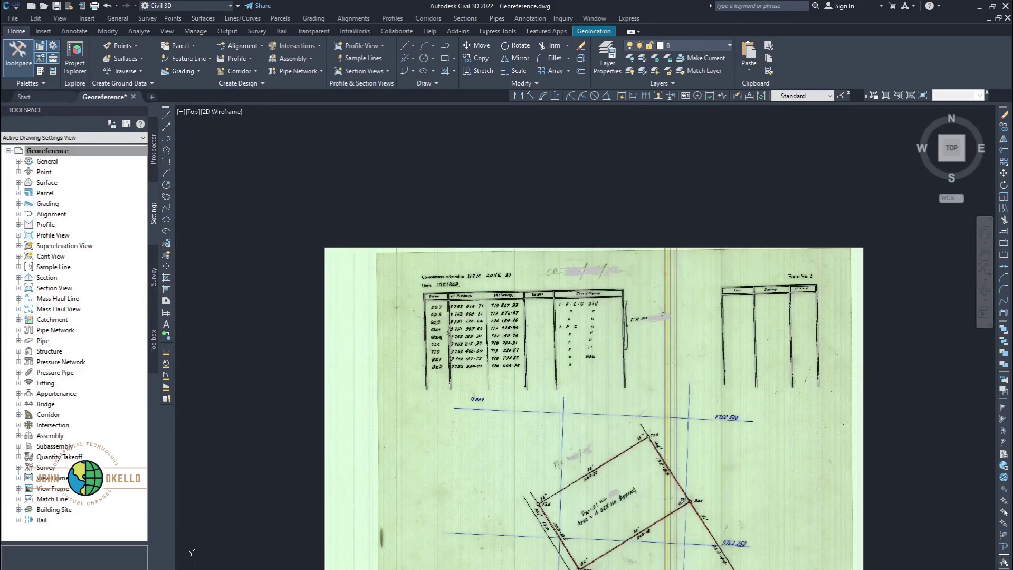
Step: Inspect beacon TL9 and the grid intersections along northing 9752500 as possible control points on the attached map
scroll(673, 486, "up", 3)
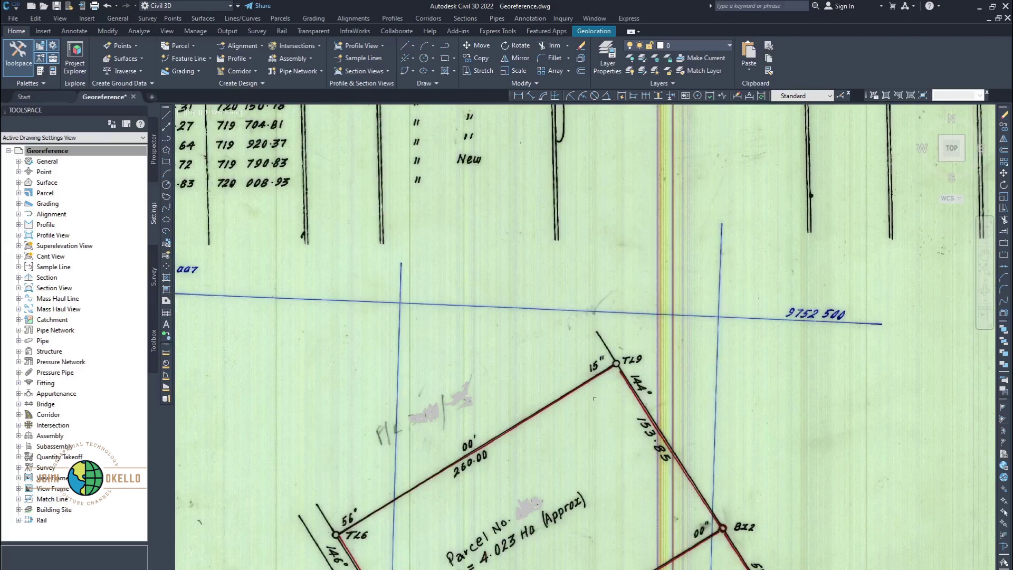
scroll(607, 351, "up", 4)
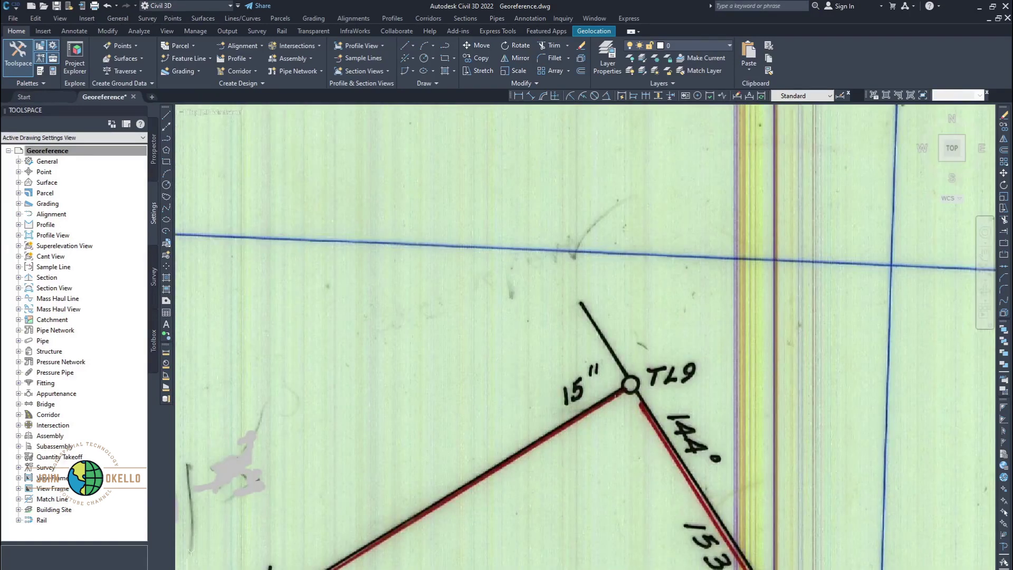
scroll(635, 399, "up", 3)
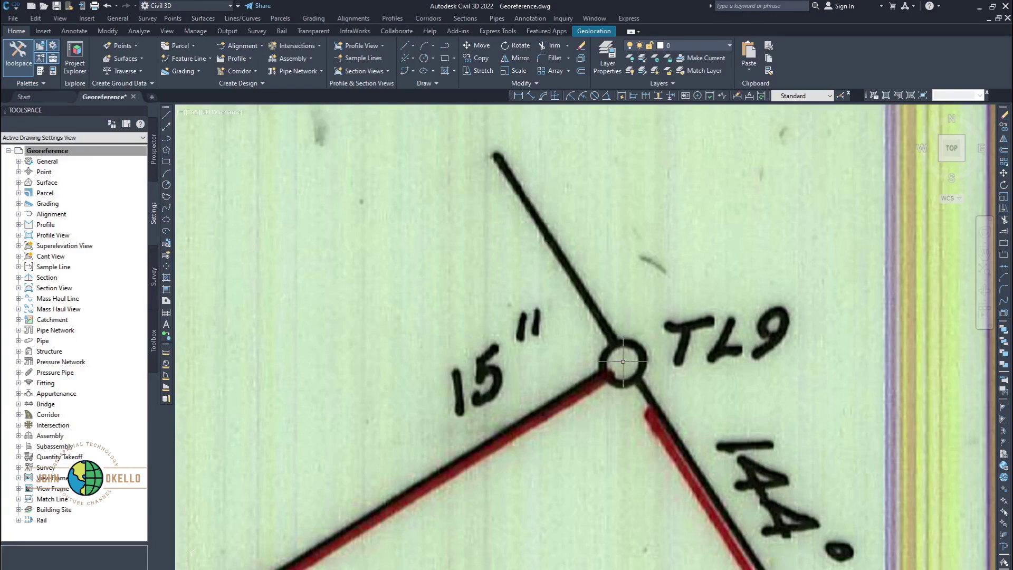
scroll(657, 295, "down", 5)
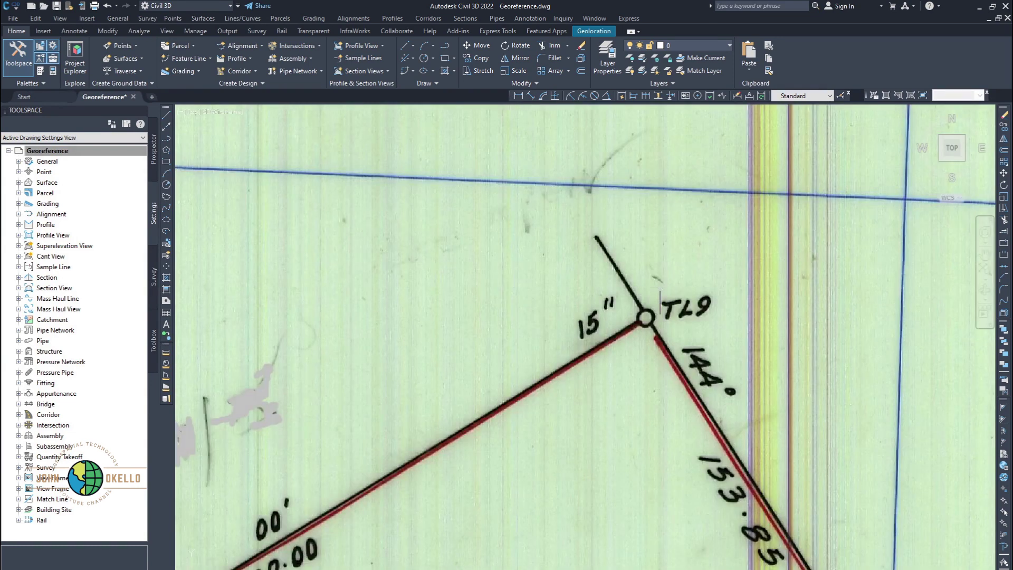
scroll(661, 303, "down", 3)
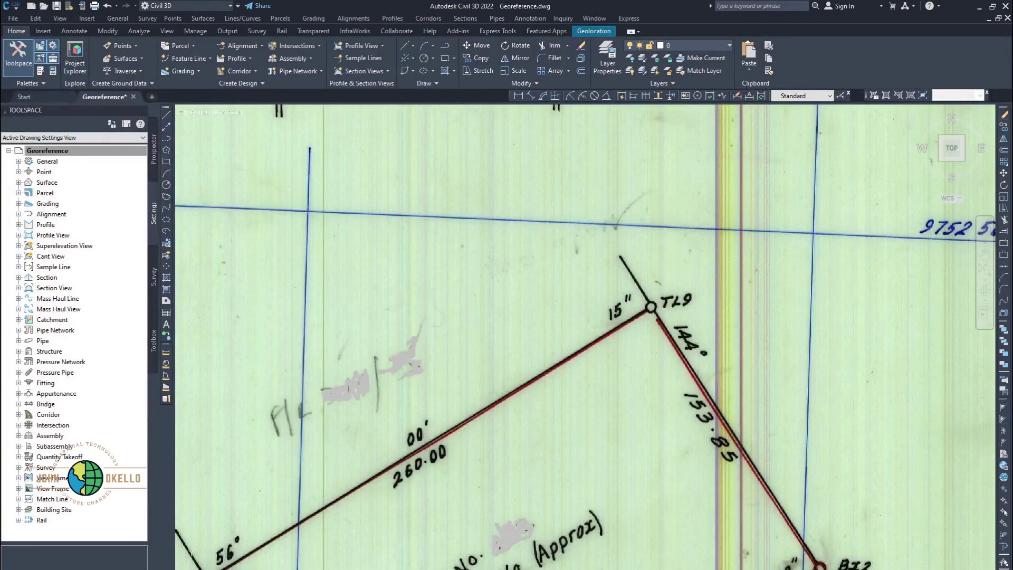
scroll(305, 202, "up", 6)
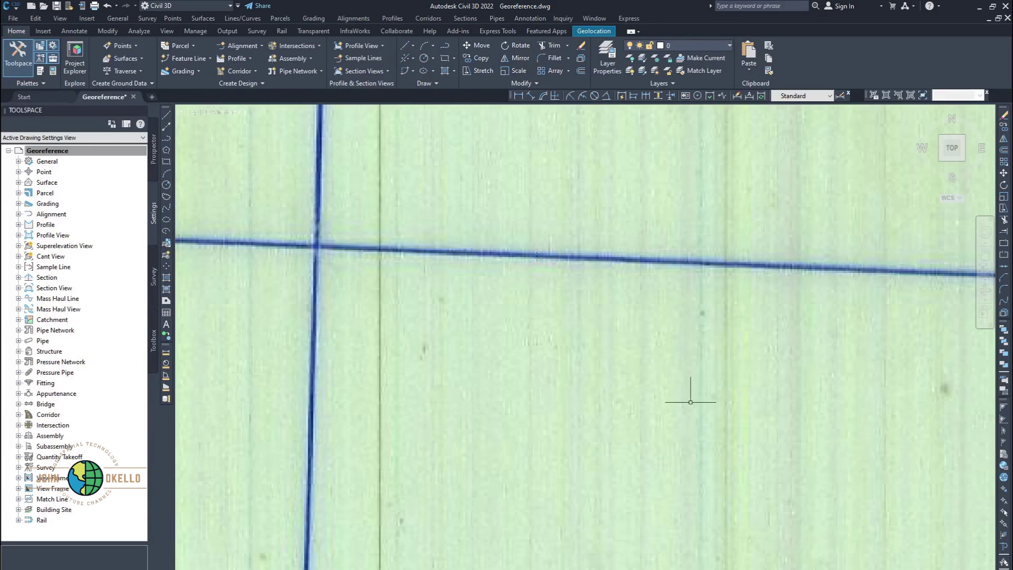
scroll(690, 402, "down", 6)
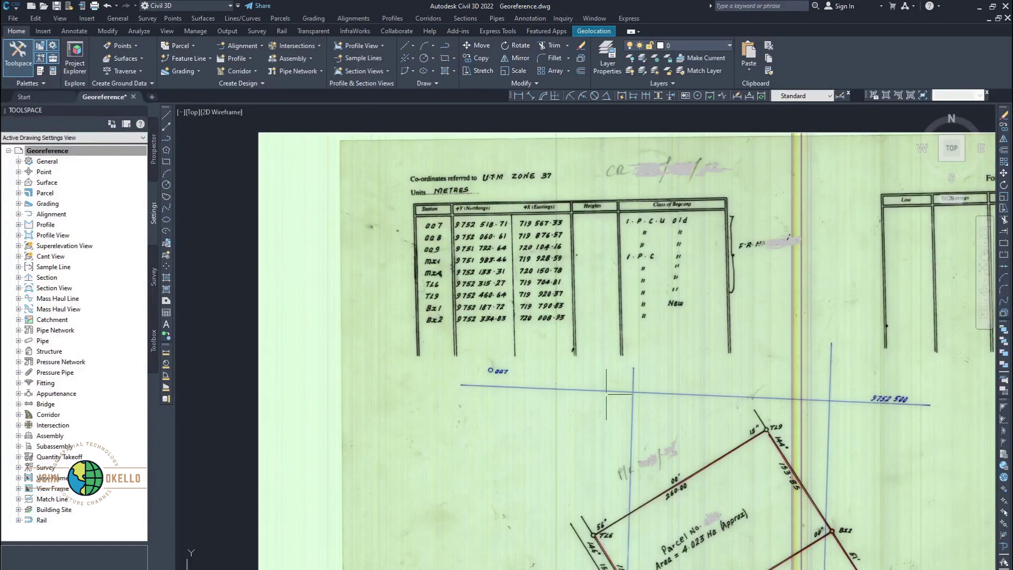
Step: Start coordinate tracking in the drawing with the MAPTRACKCS command
scroll(654, 398, "up", 2)
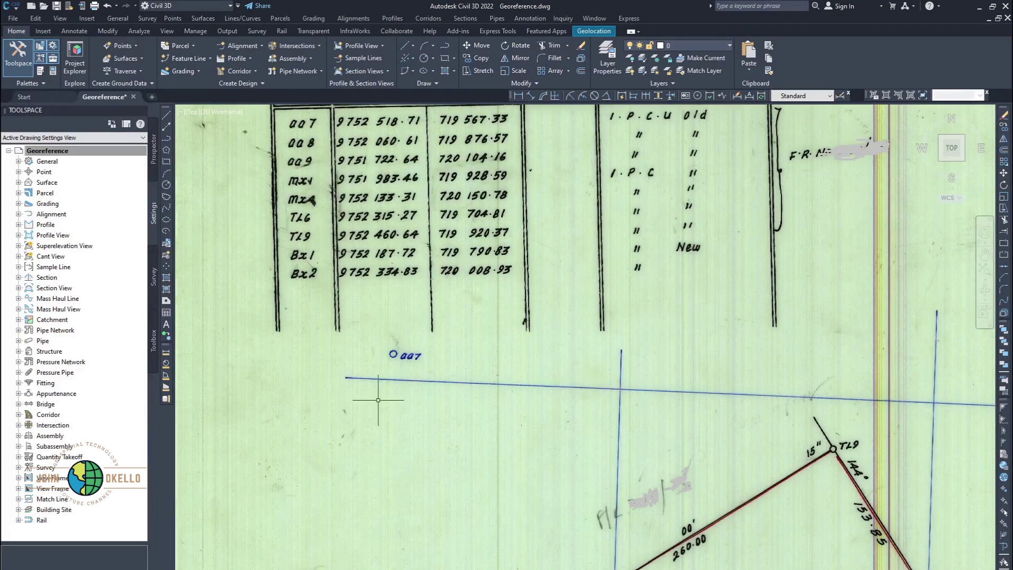
scroll(387, 398, "down", 6)
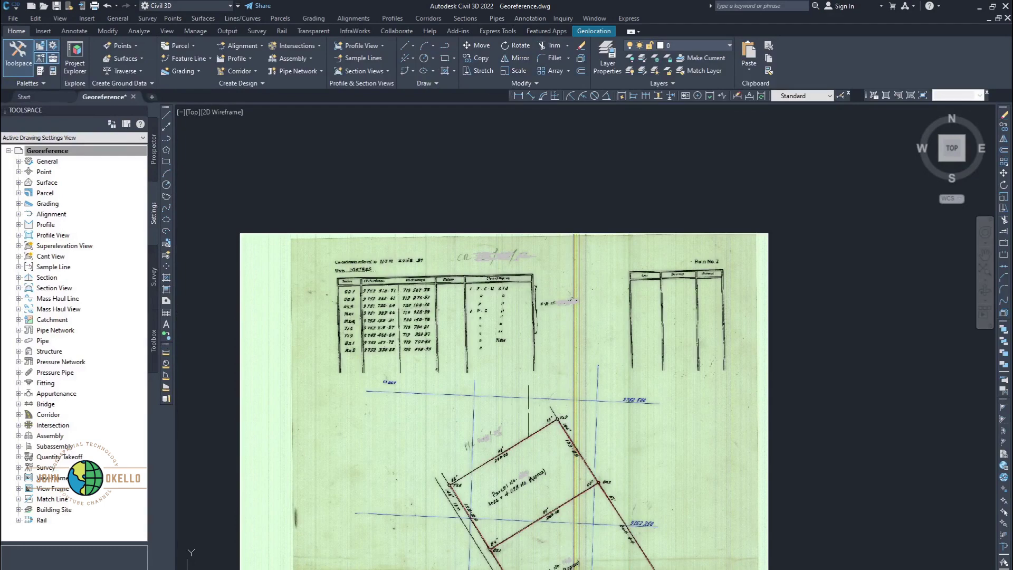
scroll(514, 411, "up", 2)
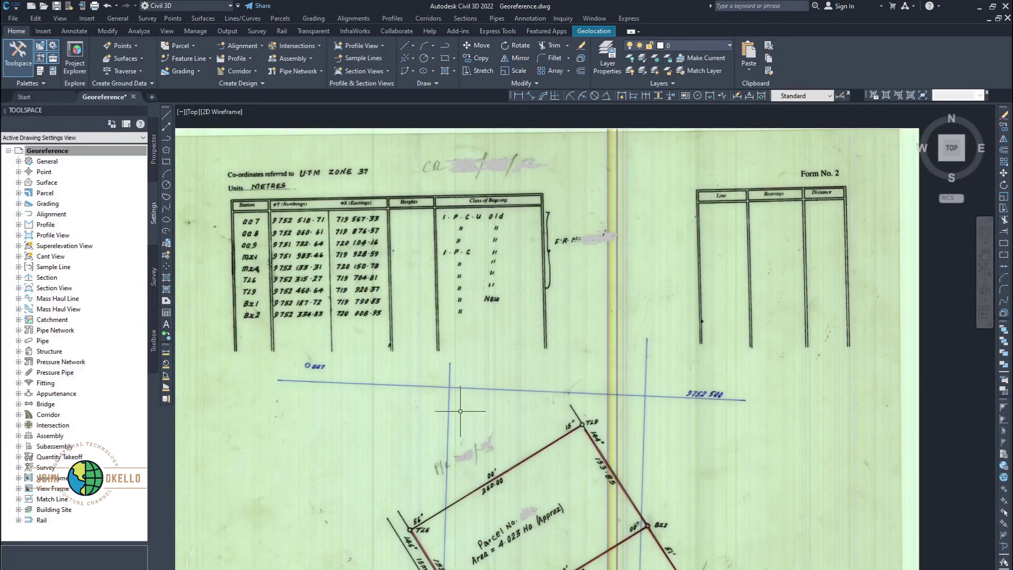
type("map")
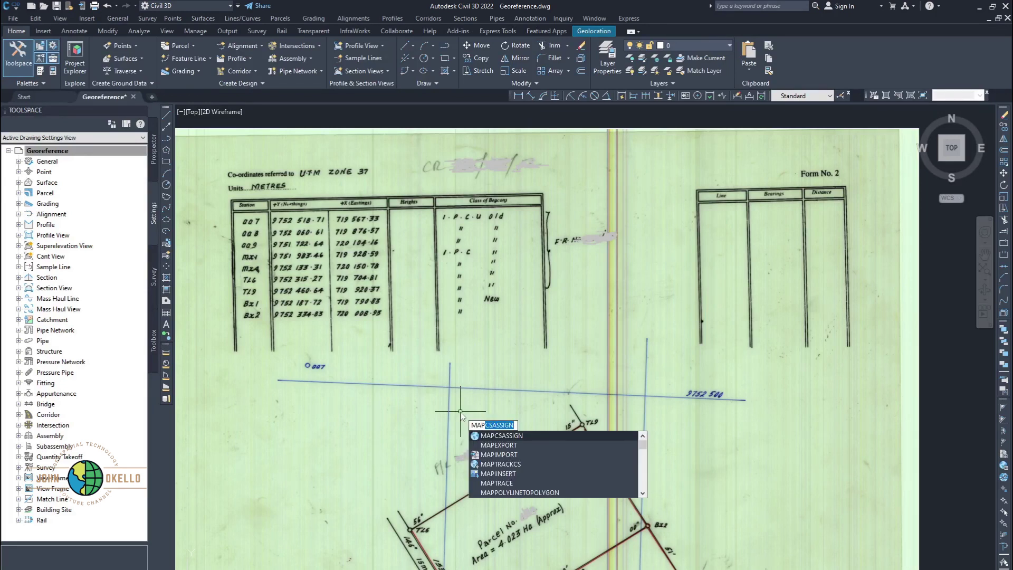
type("tra")
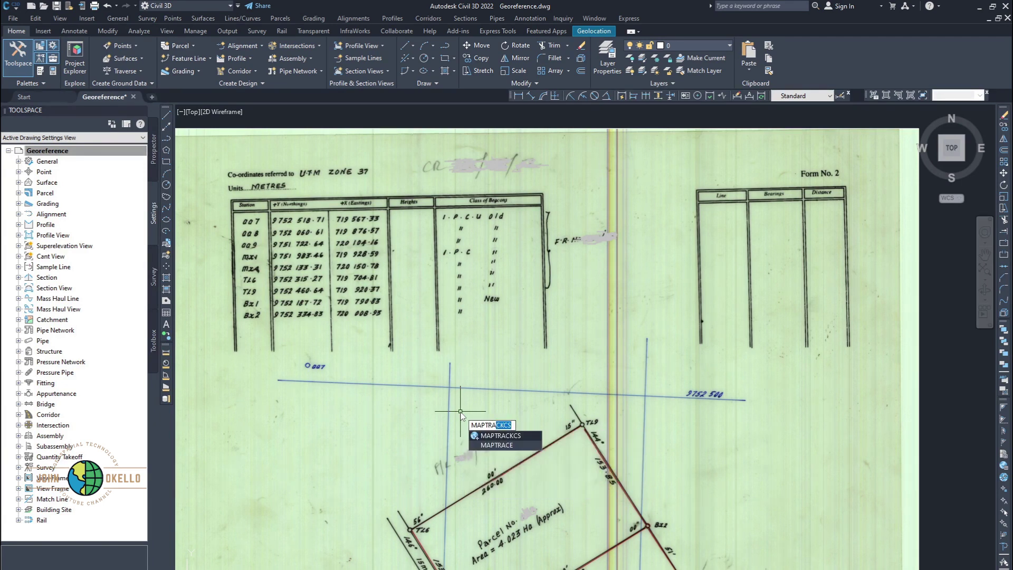
type("ck")
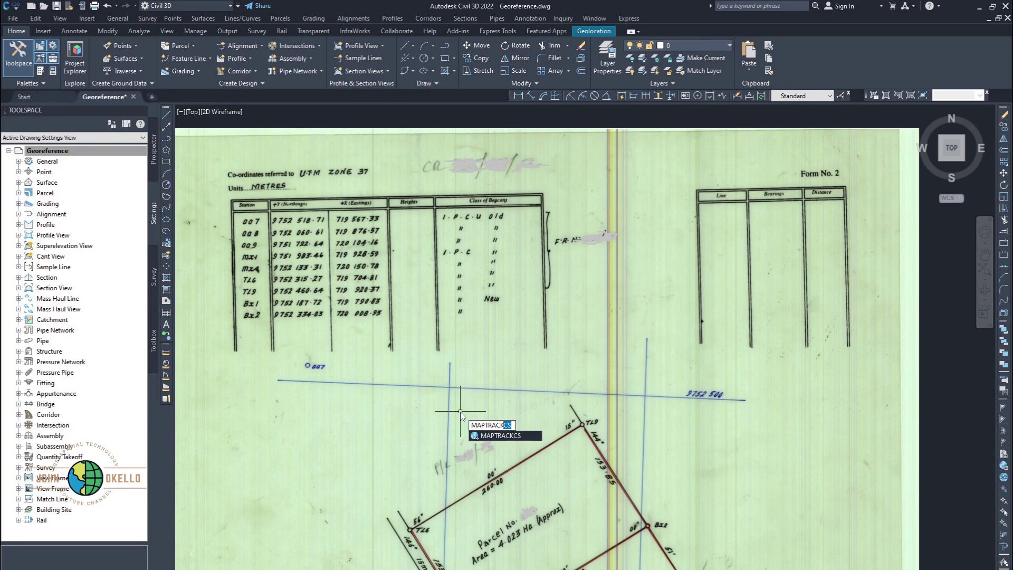
type("cs")
key("Return")
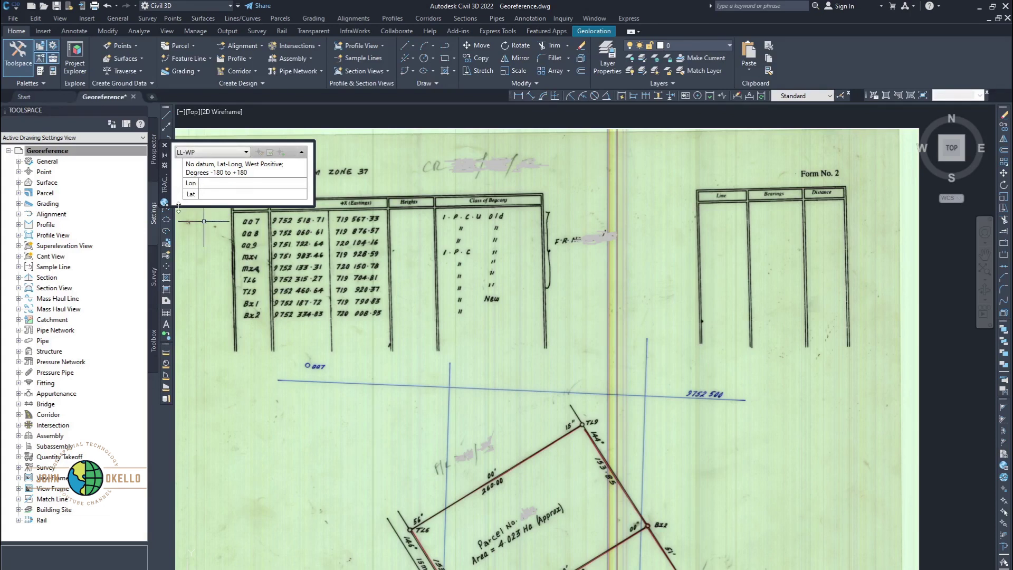
Step: Search the coordinate systems for "arc" and set the tracker to ARC1960.UTM-37S (Arc 1960 / UTM zone 37S)
mouse_move(193, 166)
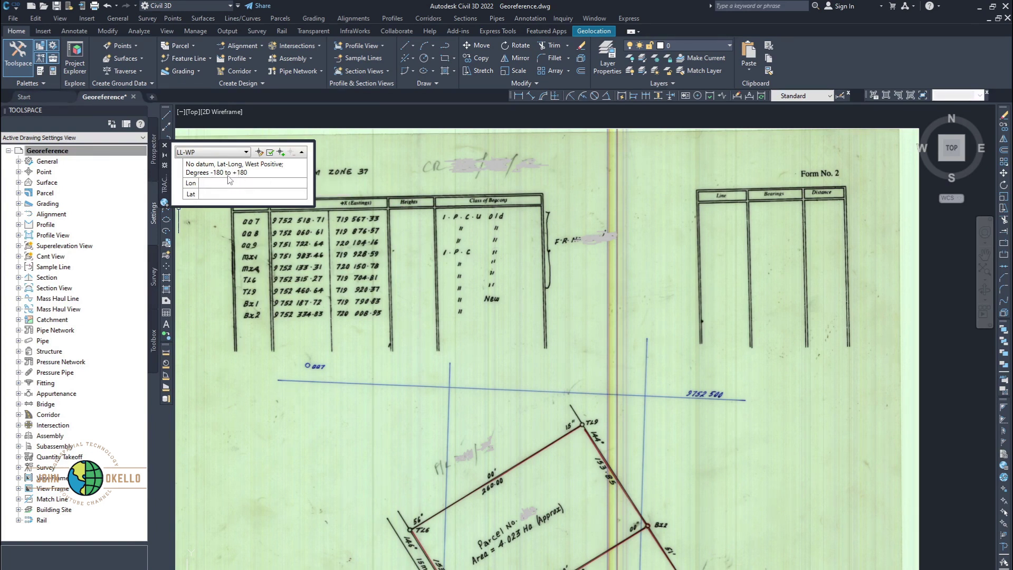
left_click(246, 152)
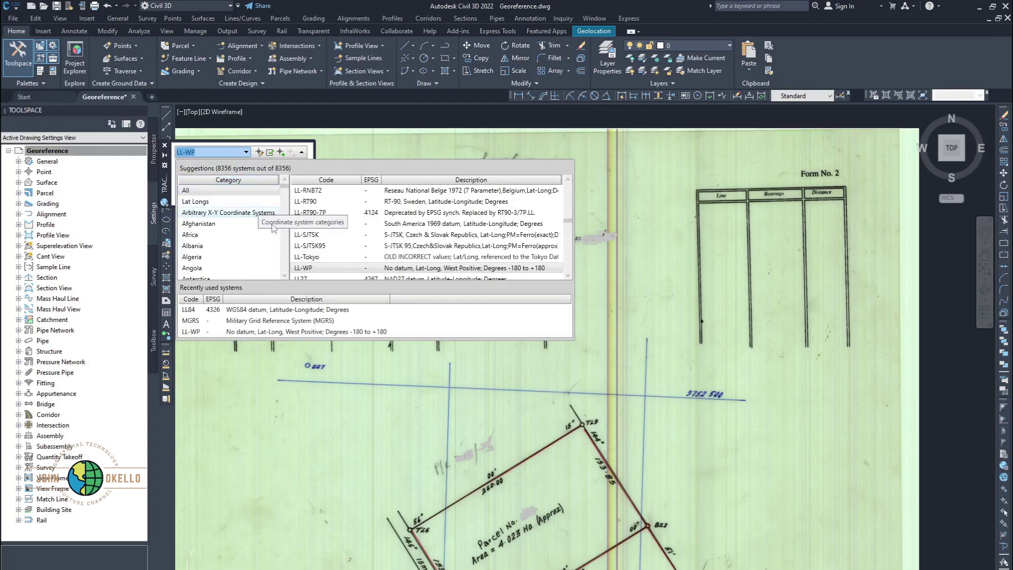
scroll(365, 250, "down", 2)
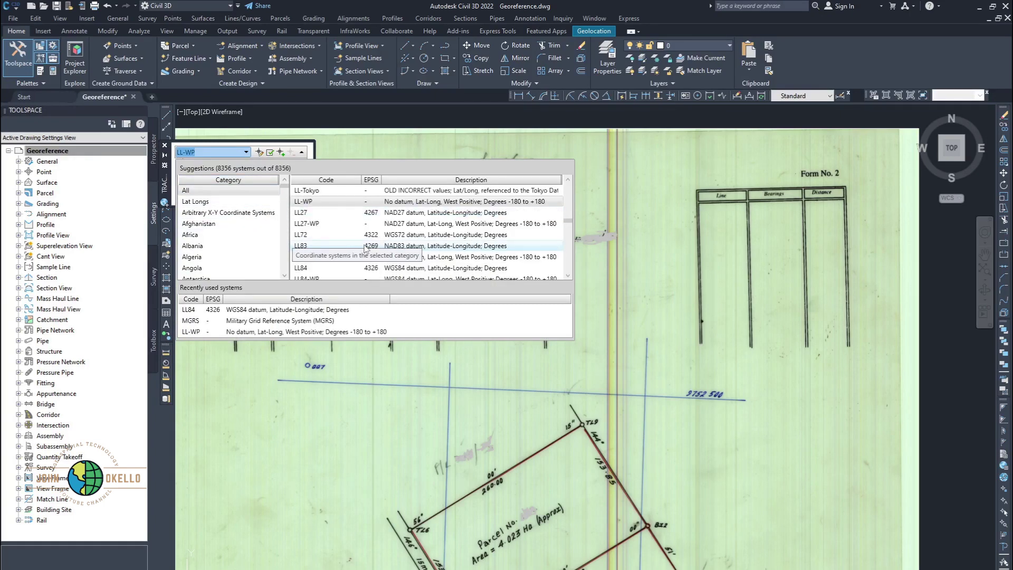
scroll(365, 250, "down", 8)
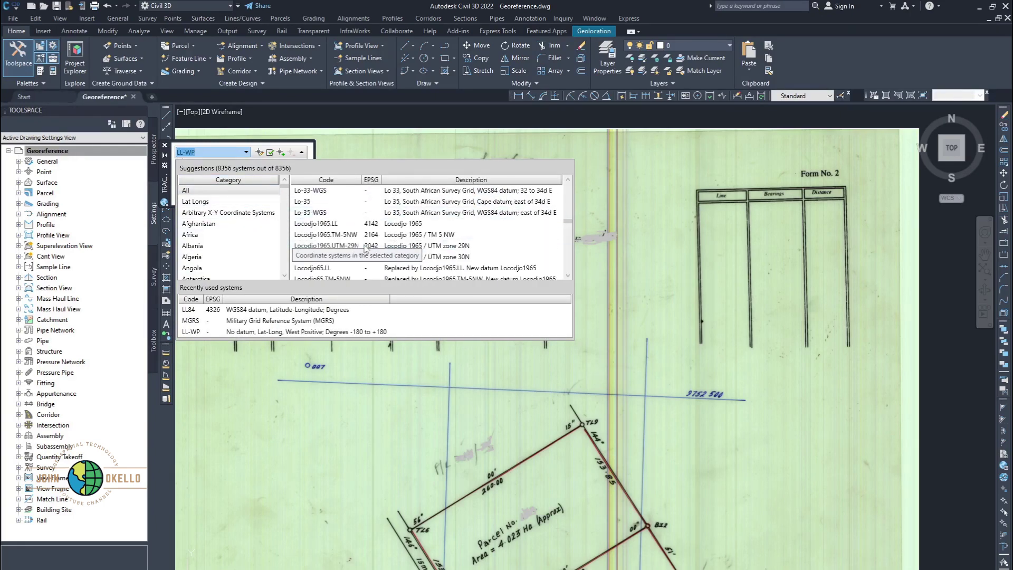
scroll(366, 249, "down", 1)
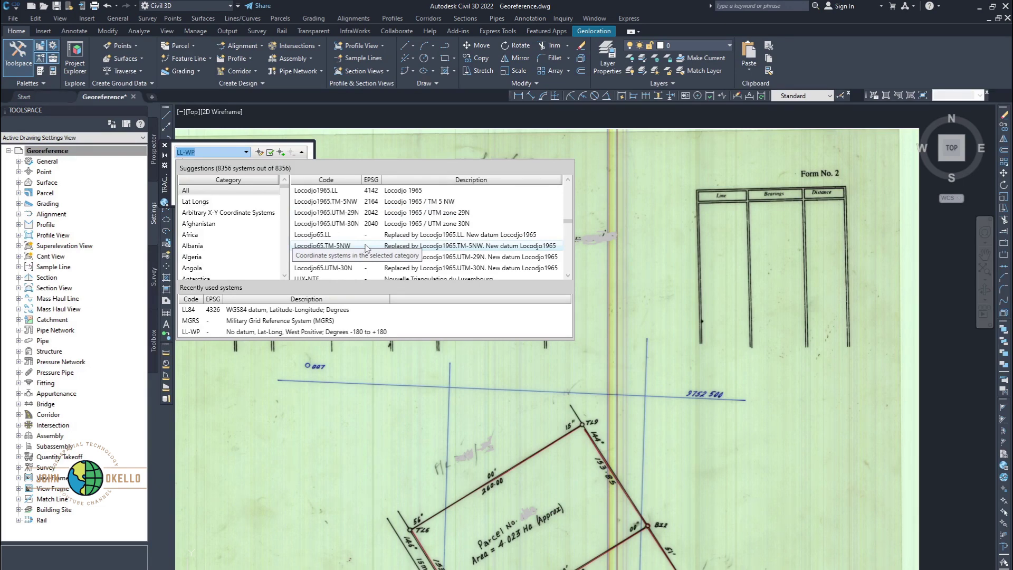
scroll(367, 248, "up", 2)
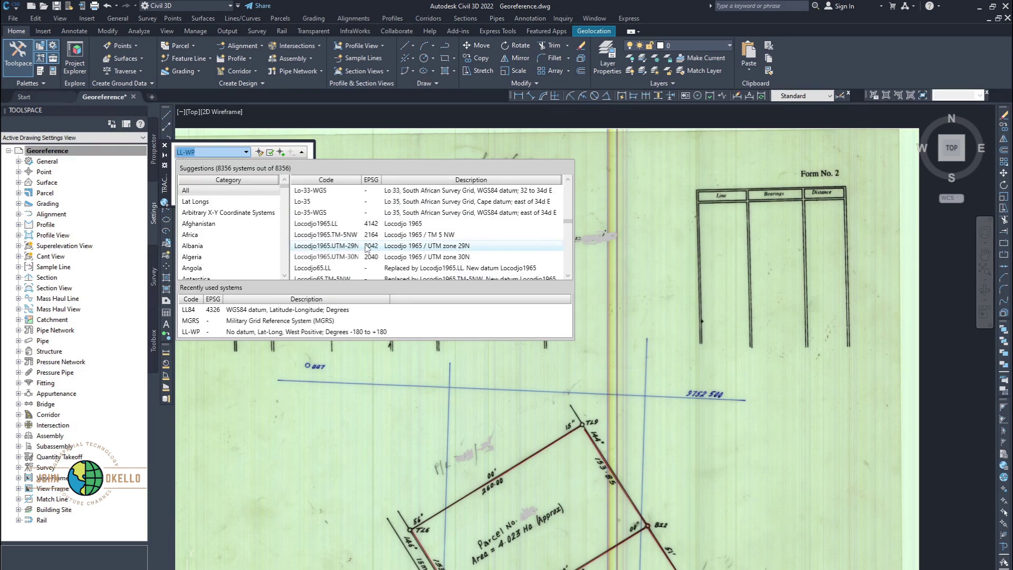
scroll(374, 230, "down", 2)
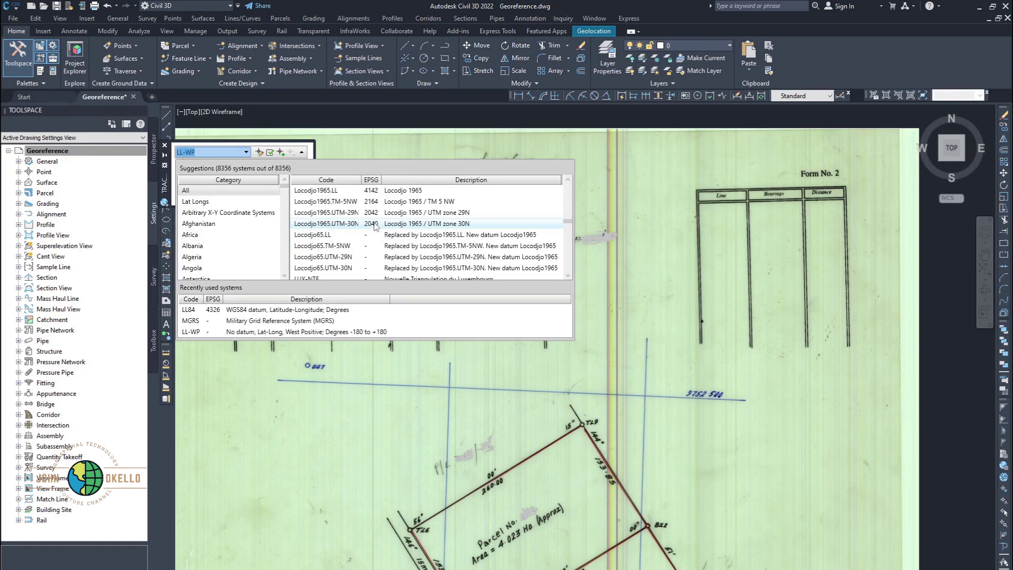
type("arc")
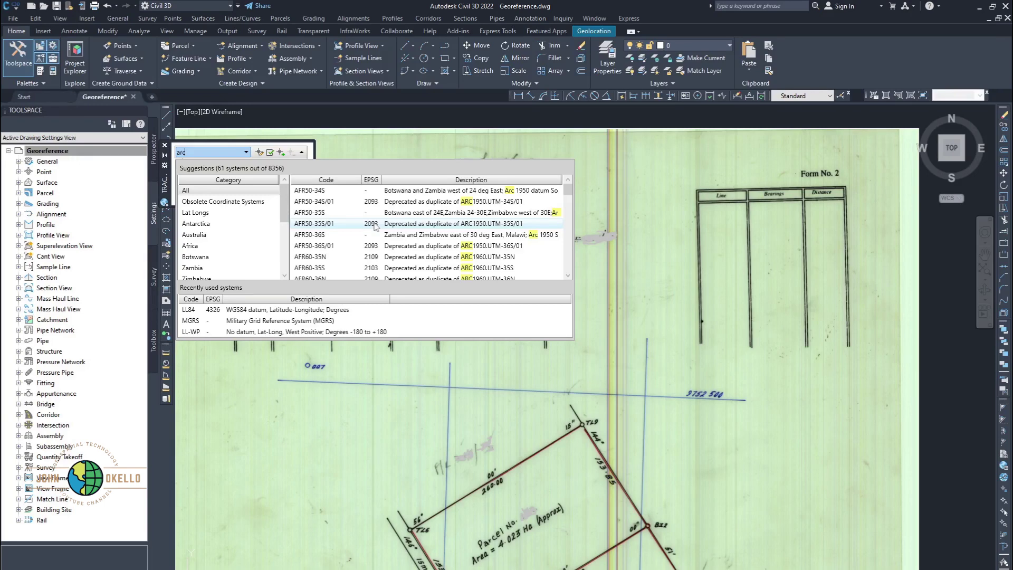
scroll(376, 226, "down", 3)
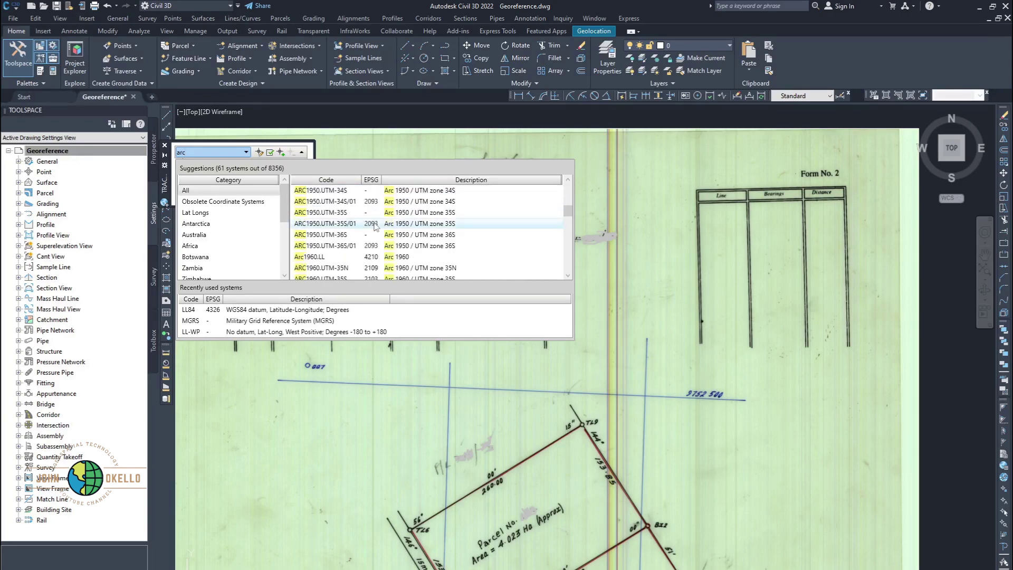
scroll(375, 230, "down", 3)
scroll(374, 236, "down", 1)
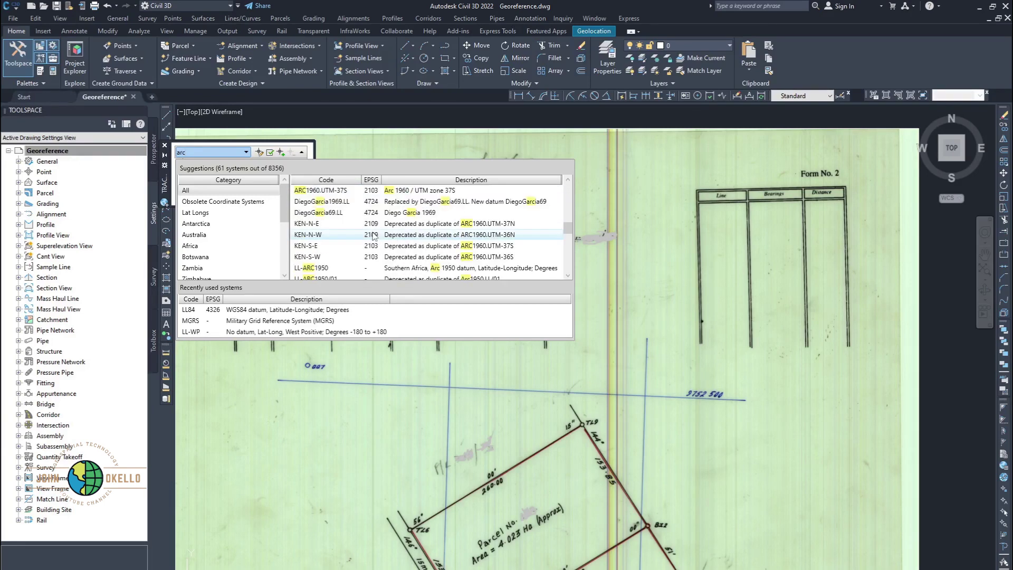
scroll(367, 251, "up", 3)
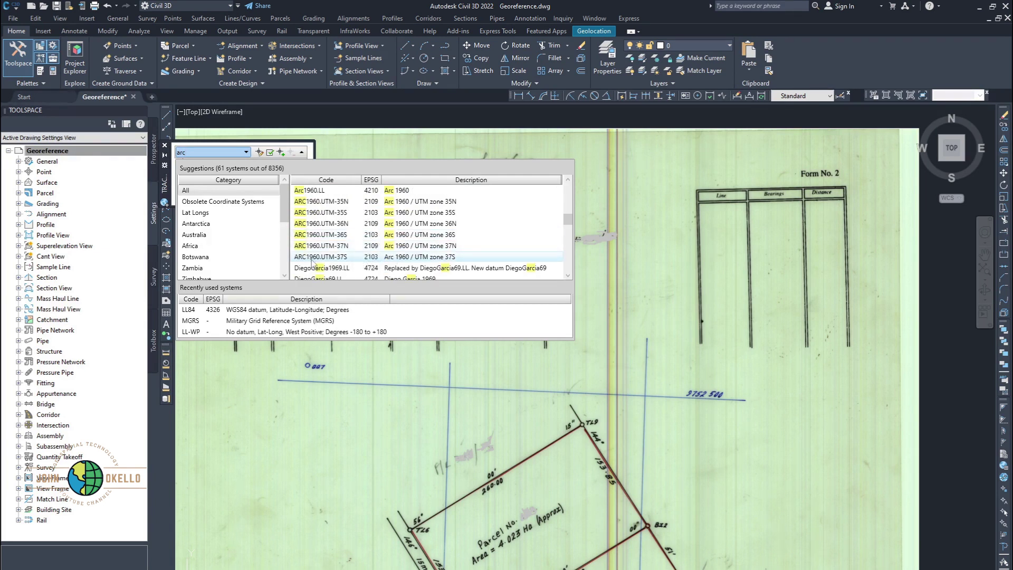
left_click(361, 259)
scroll(423, 226, "down", 1)
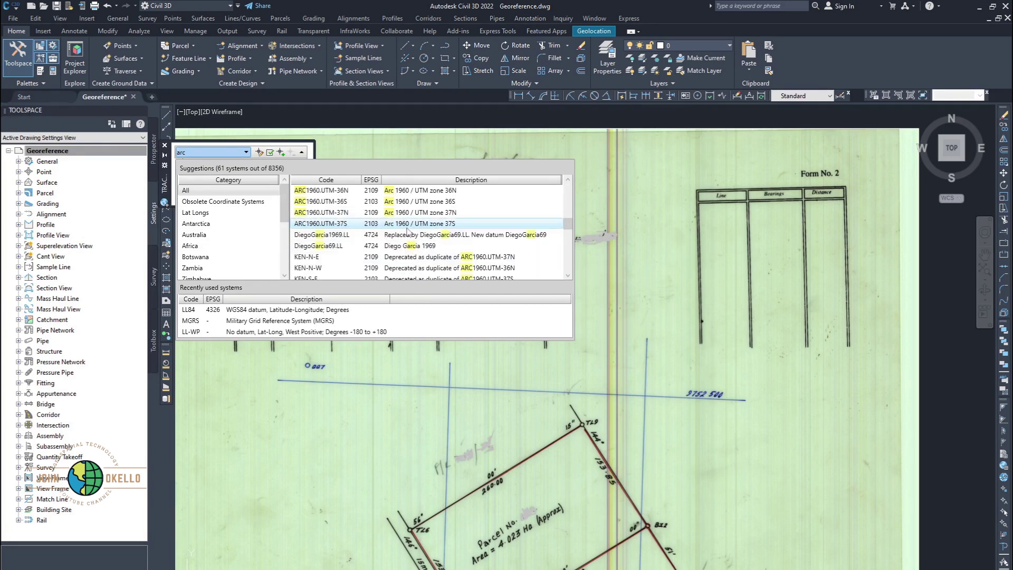
left_click(407, 228)
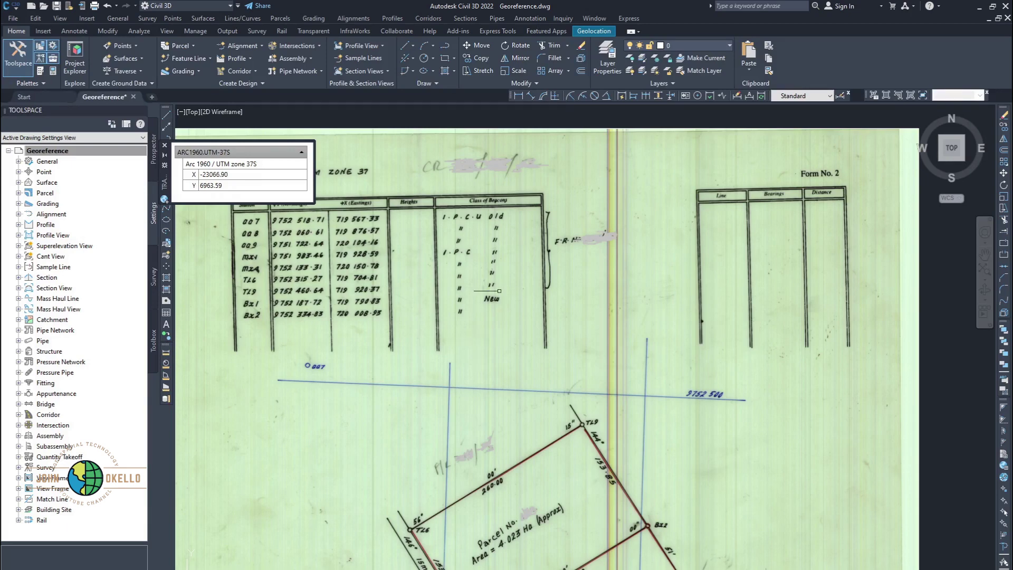
Step: Check the tracked coordinates over the attached map and start rubber sheeting with the ADERSHEET command
scroll(498, 289, "down", 5)
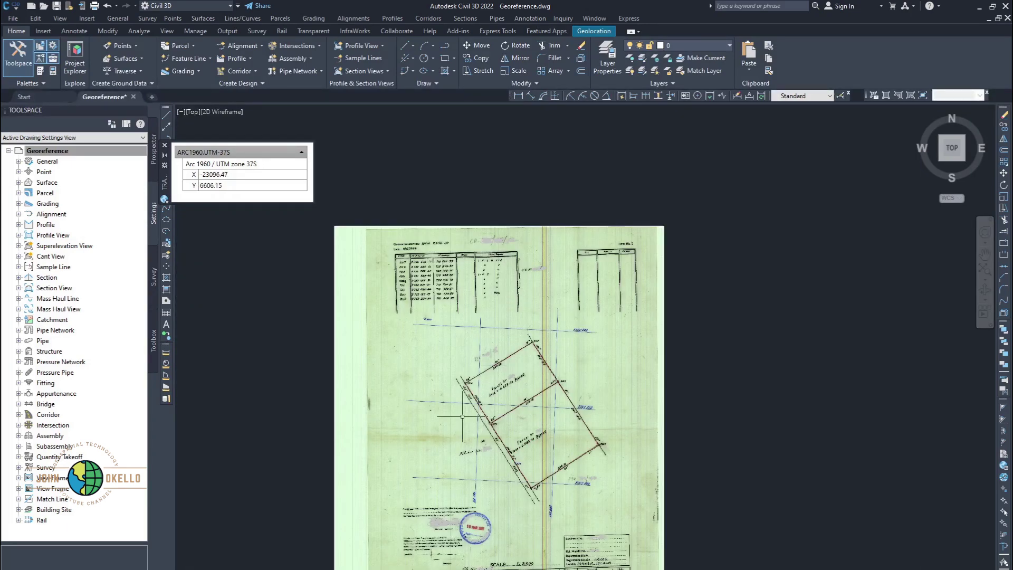
scroll(451, 390, "up", 6)
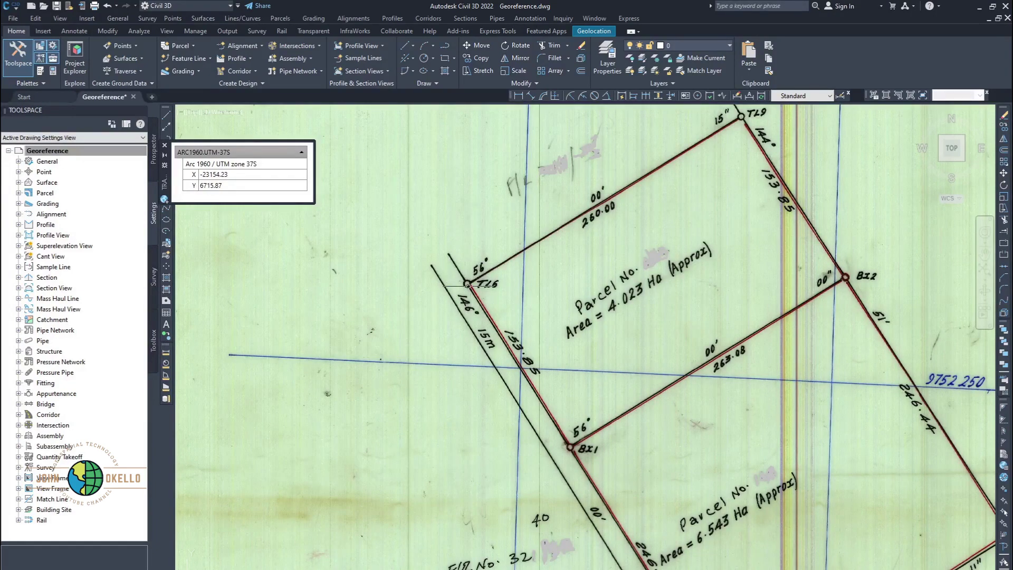
scroll(467, 285, "down", 5)
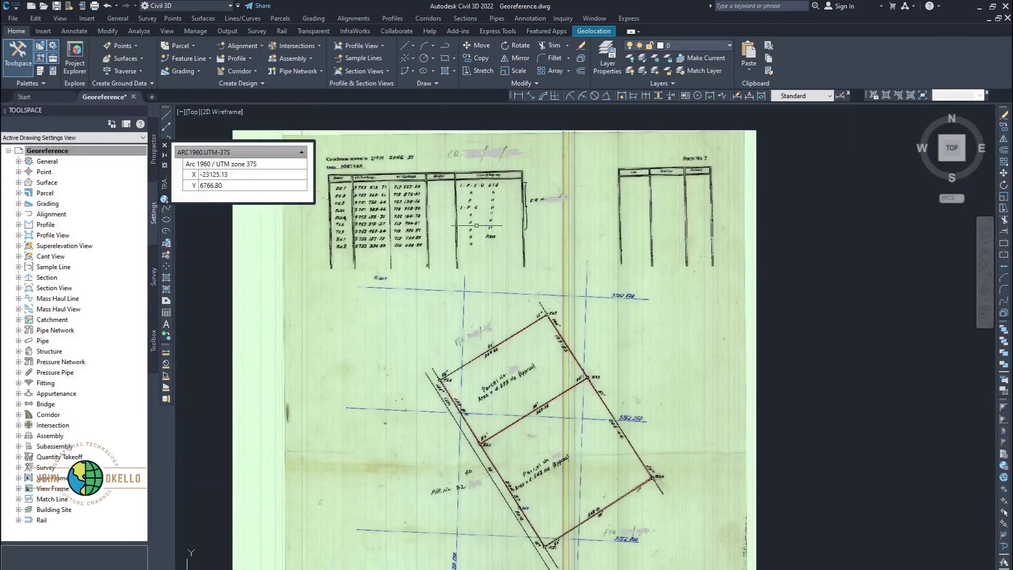
scroll(462, 266, "up", 3)
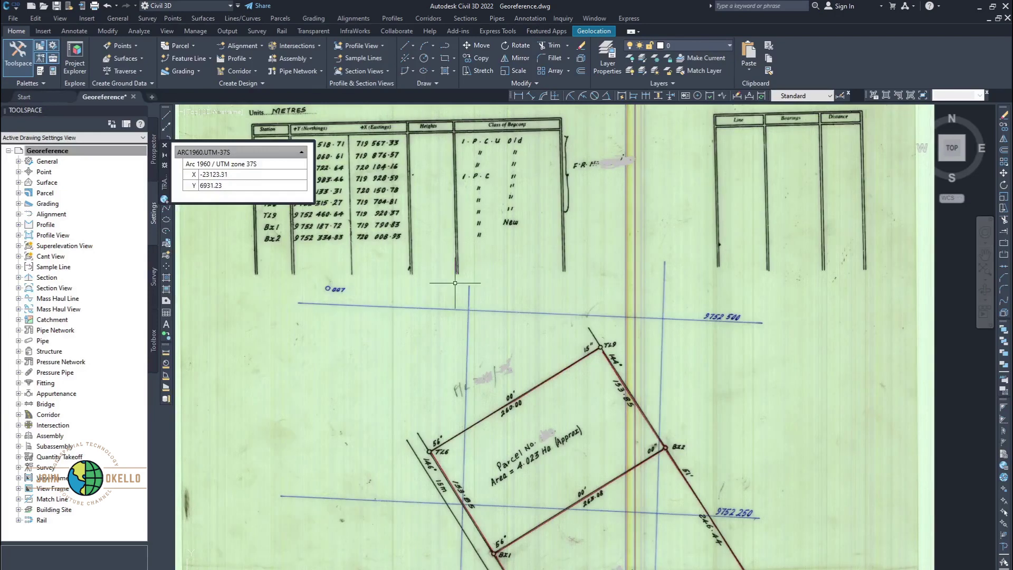
type("SHEET")
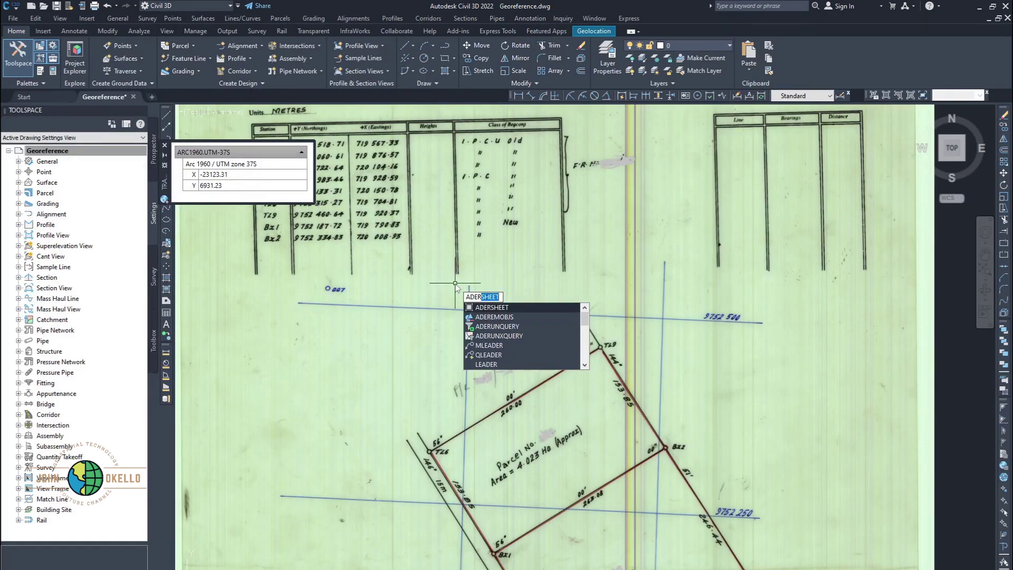
type("SHe")
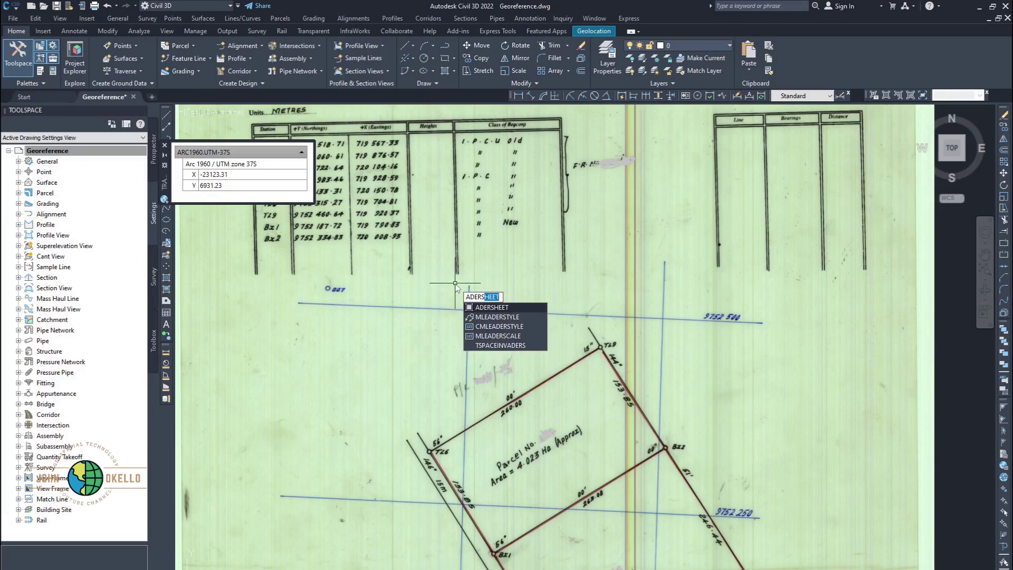
type("e")
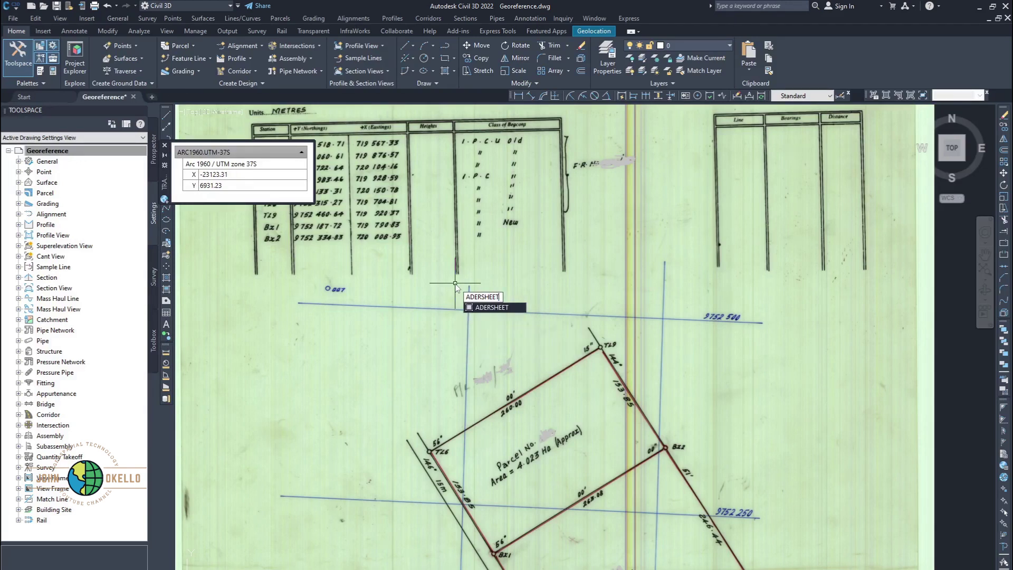
type("T")
key("Return")
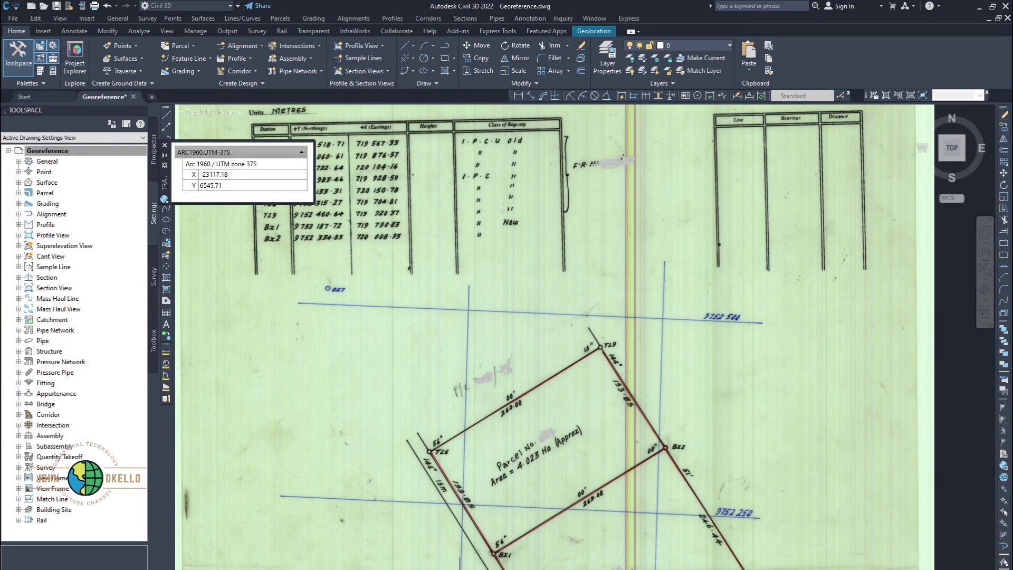
Step: Examine the easting 719750 and northing 9752500 labels and follow their grid lines to the intersection for the first base point
scroll(469, 311, "up", 4)
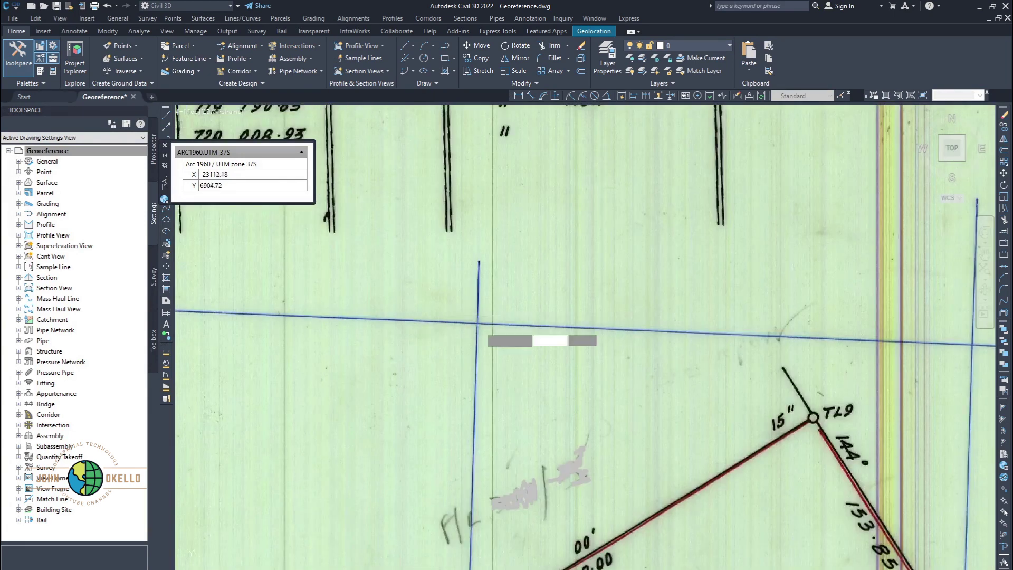
scroll(464, 430, "down", 2)
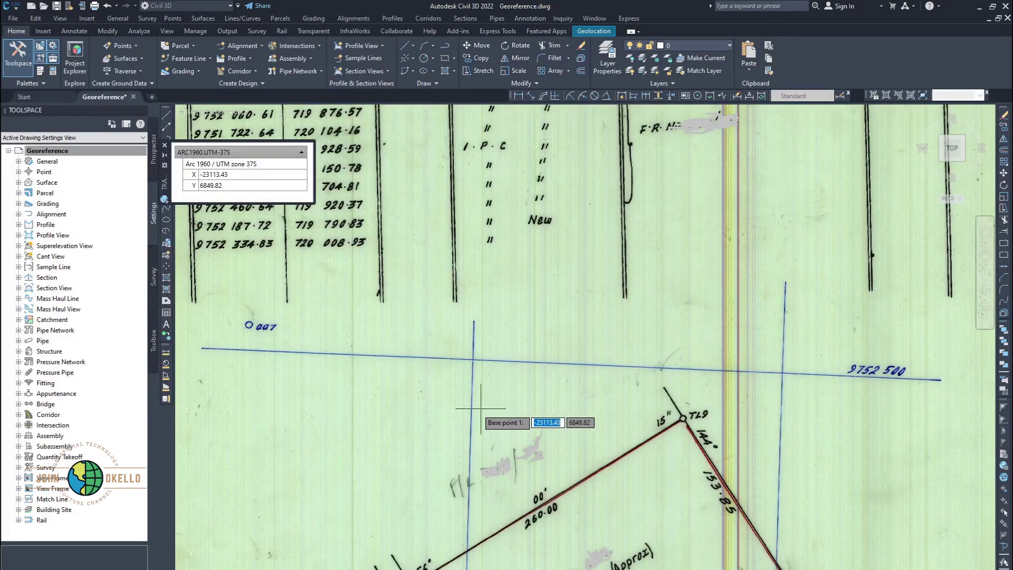
scroll(515, 315, "down", 4)
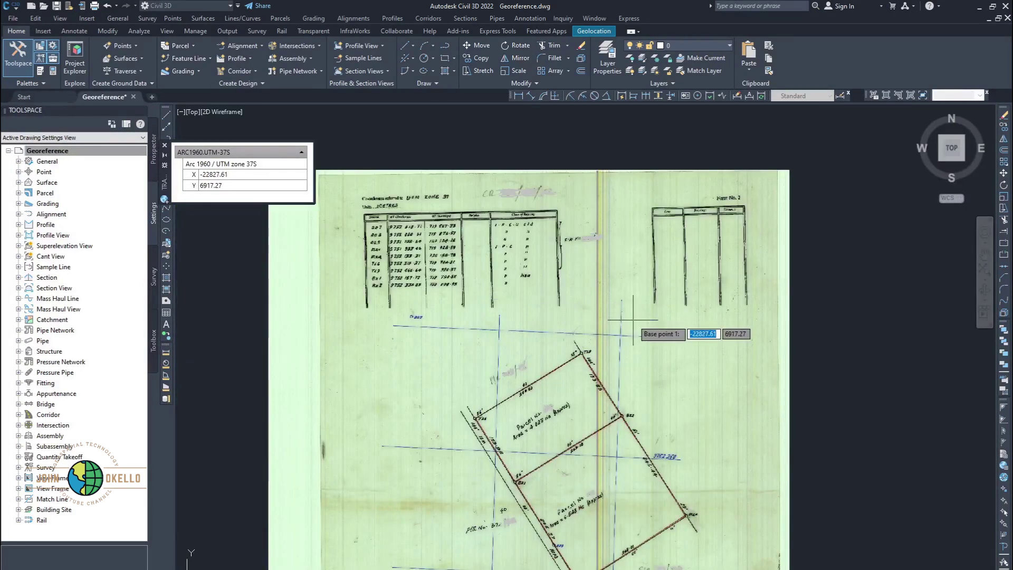
scroll(562, 315, "down", 2)
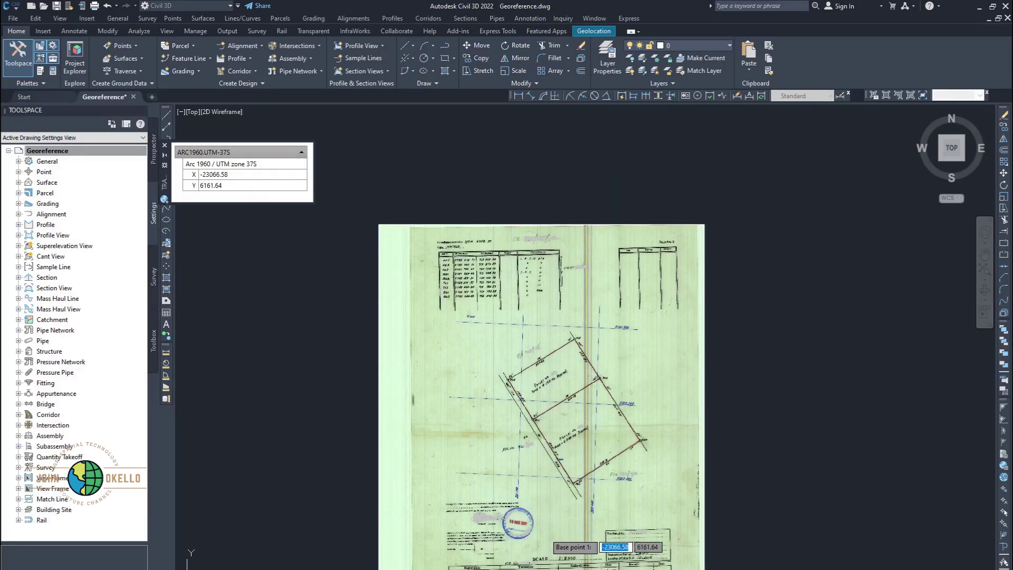
scroll(522, 483, "up", 6)
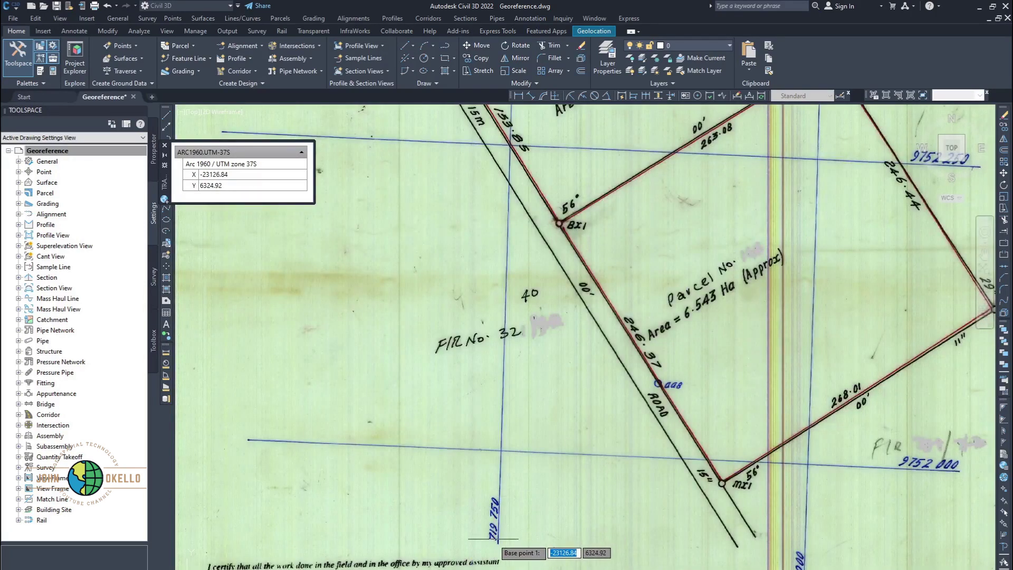
scroll(493, 544, "up", 2)
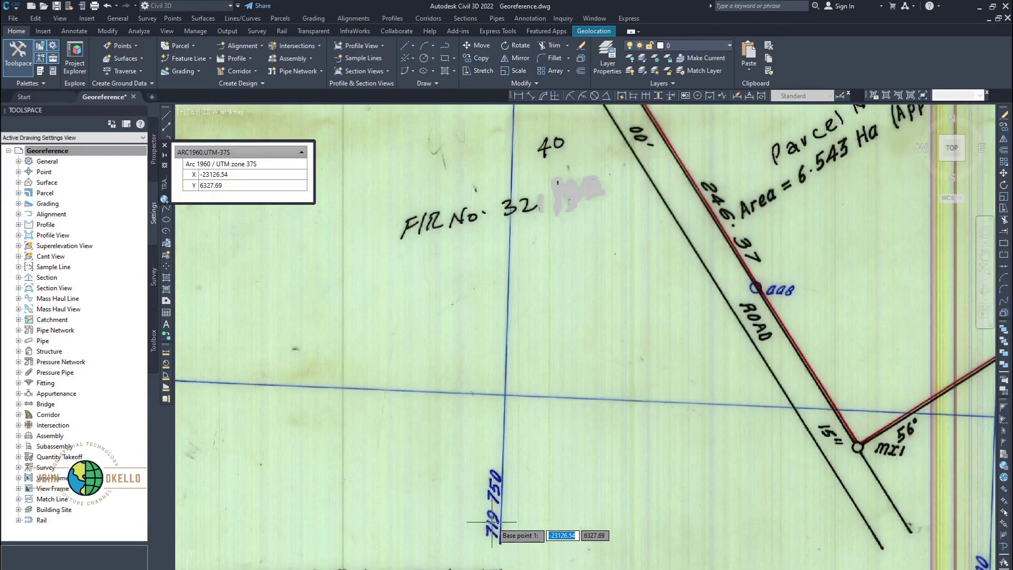
scroll(484, 548, "up", 4)
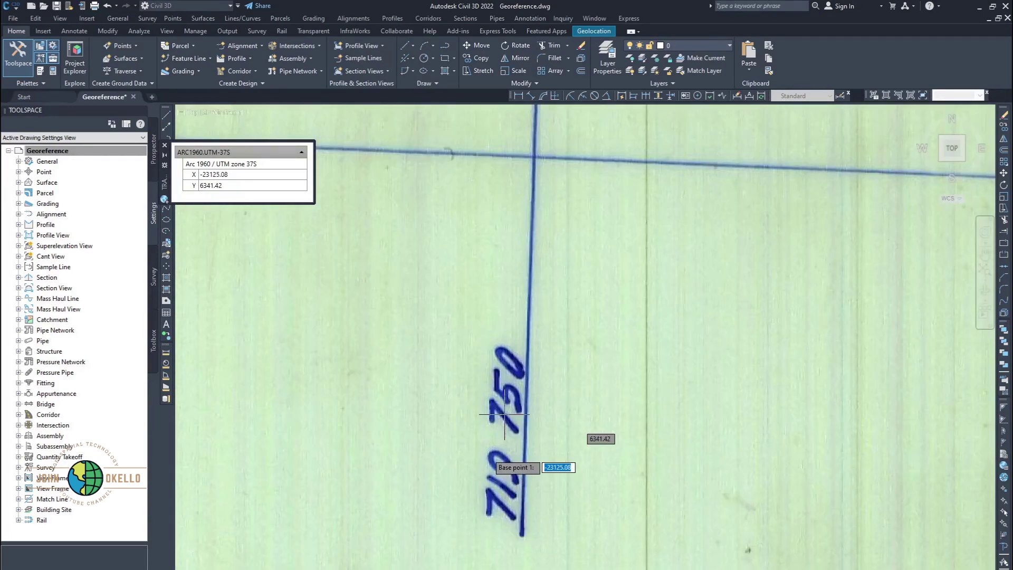
scroll(491, 474, "down", 8)
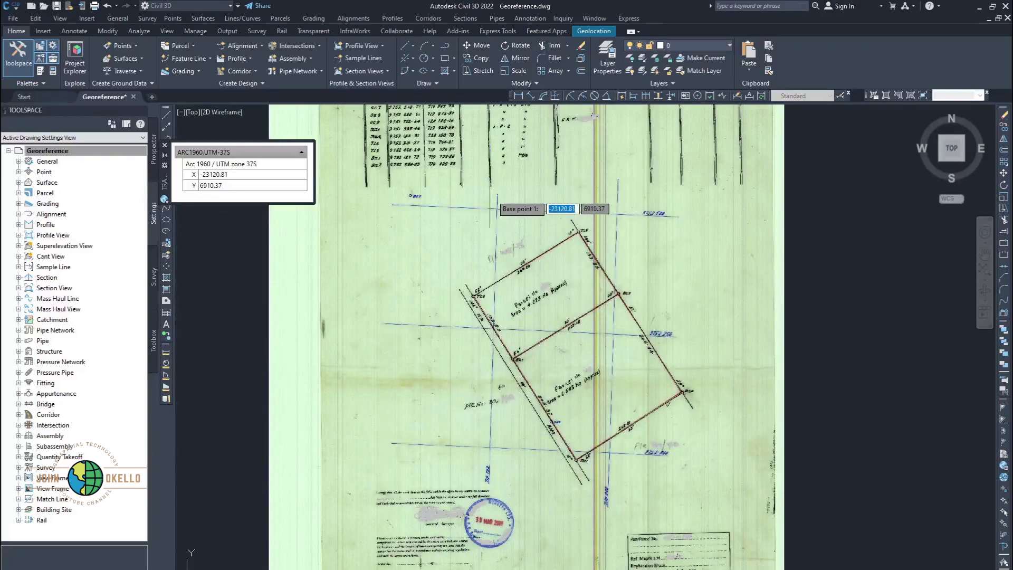
scroll(496, 209, "up", 4)
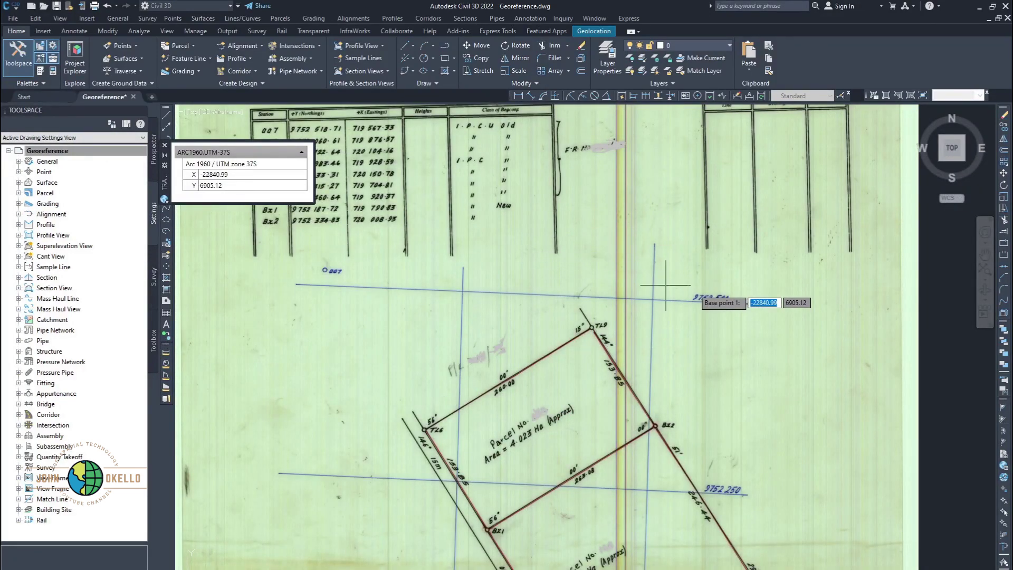
scroll(732, 302, "up", 6)
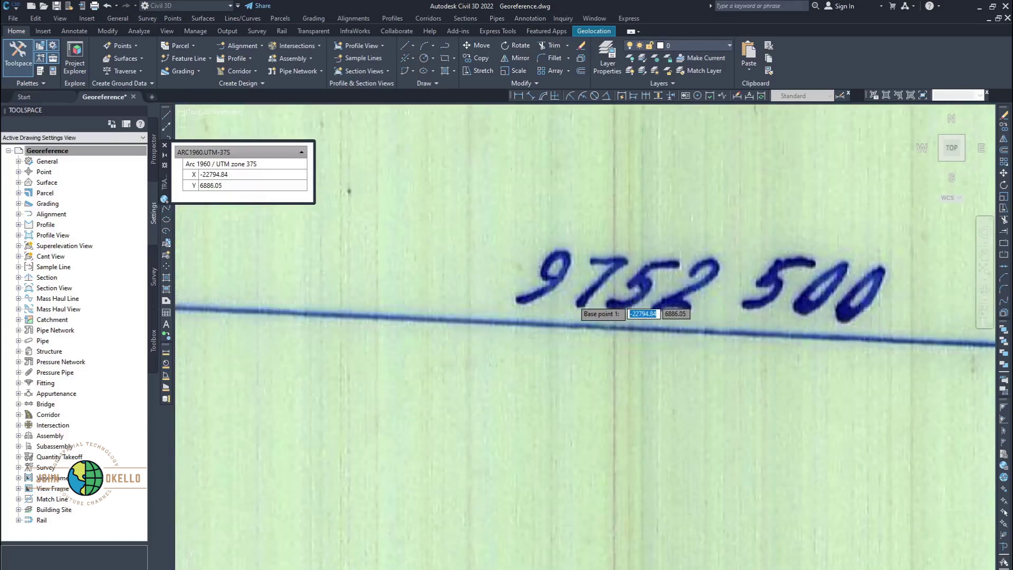
scroll(791, 354, "down", 5)
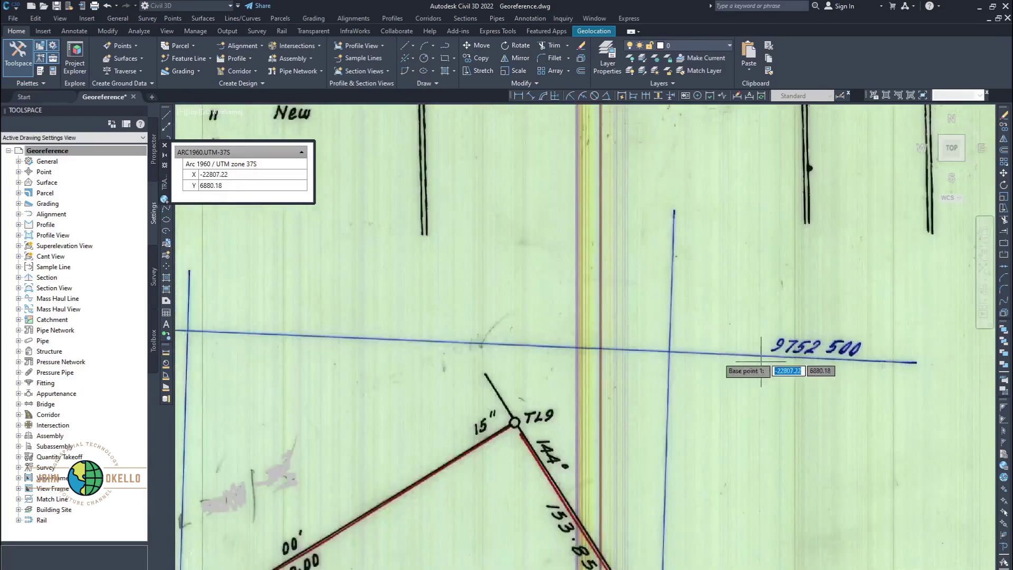
scroll(707, 353, "down", 1)
scroll(322, 314, "down", 2)
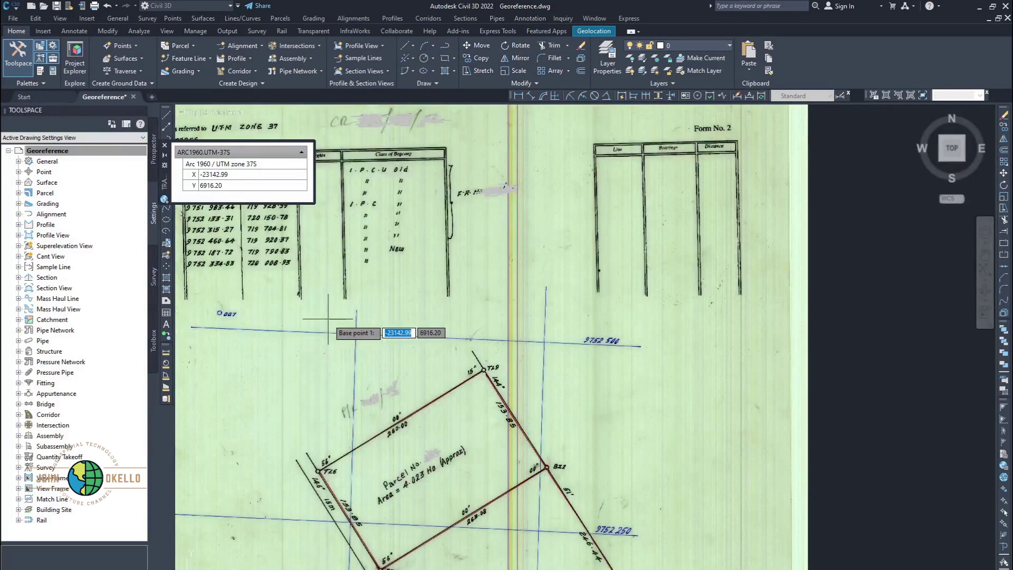
Step: Try to enter X 719750 and Y 9752500 in the coordinate tracker before picking the first base point
double_click(211, 175)
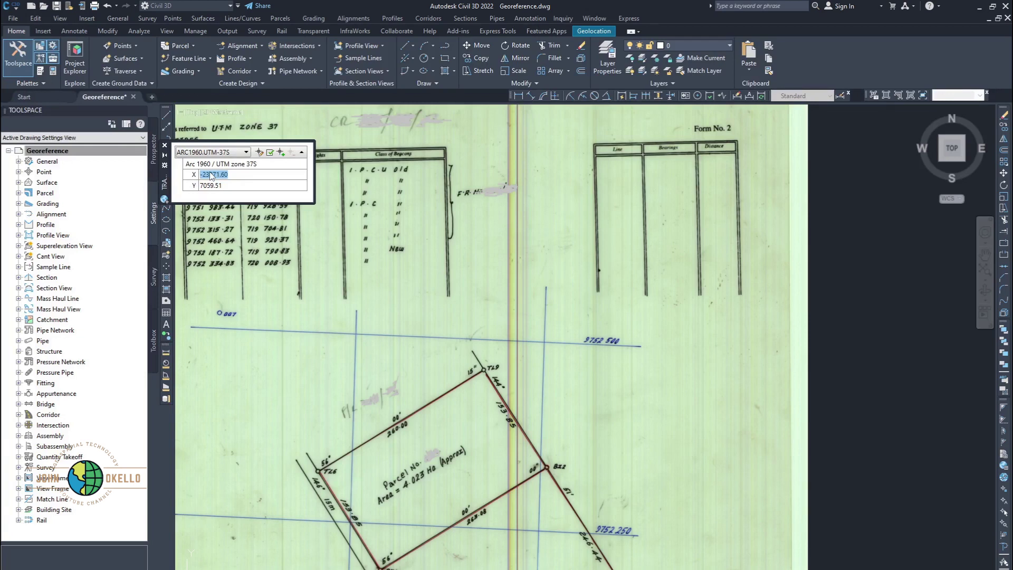
type("719750")
key("Return")
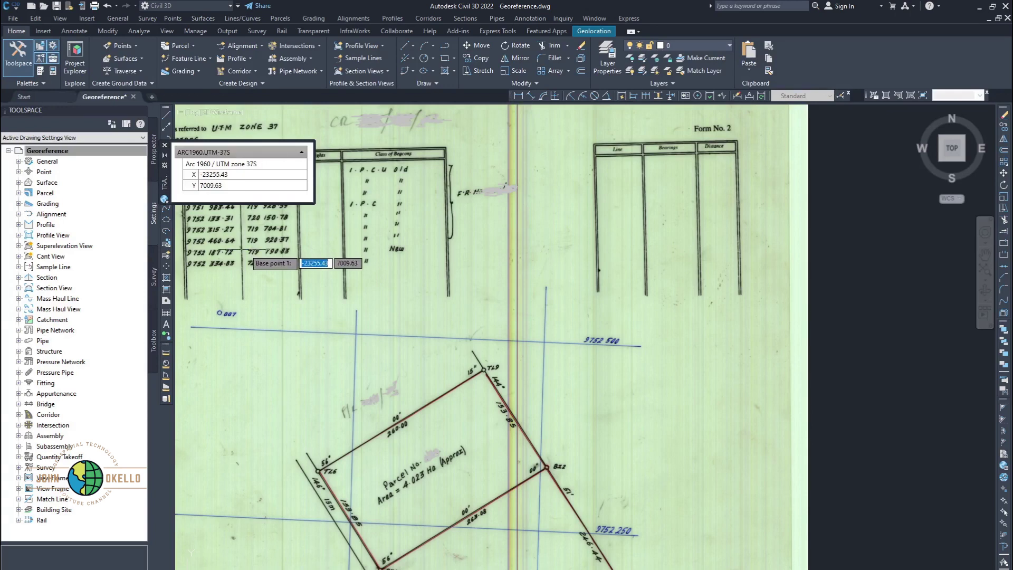
double_click(236, 176)
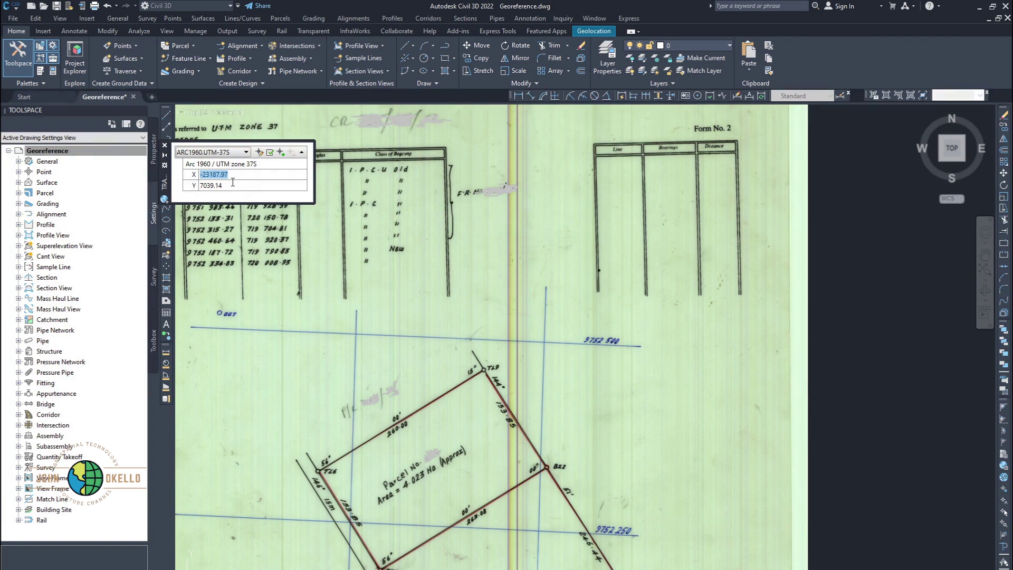
type("719750")
left_click_drag(231, 184, 201, 187)
type("9752")
type("500")
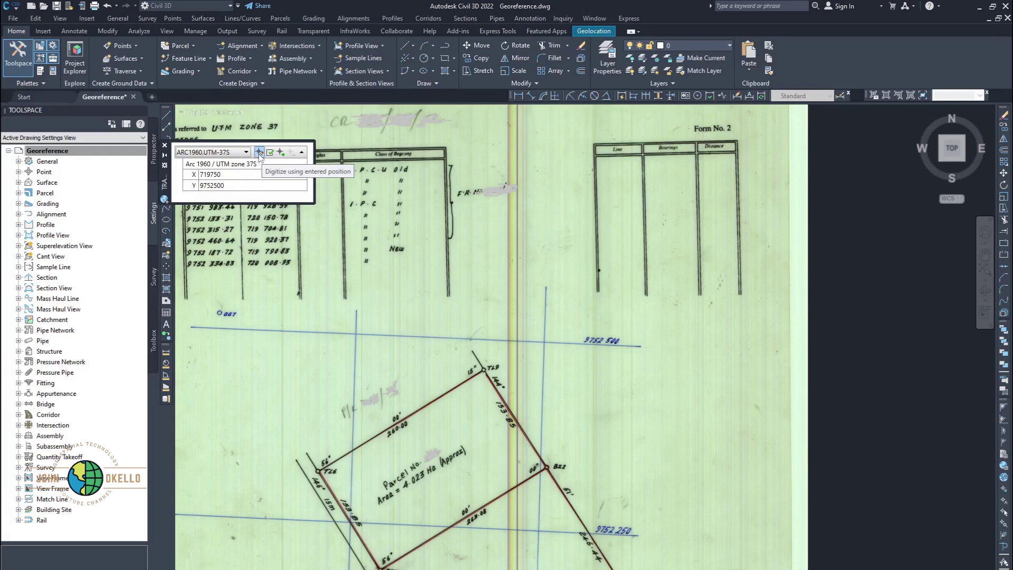
left_click(259, 152)
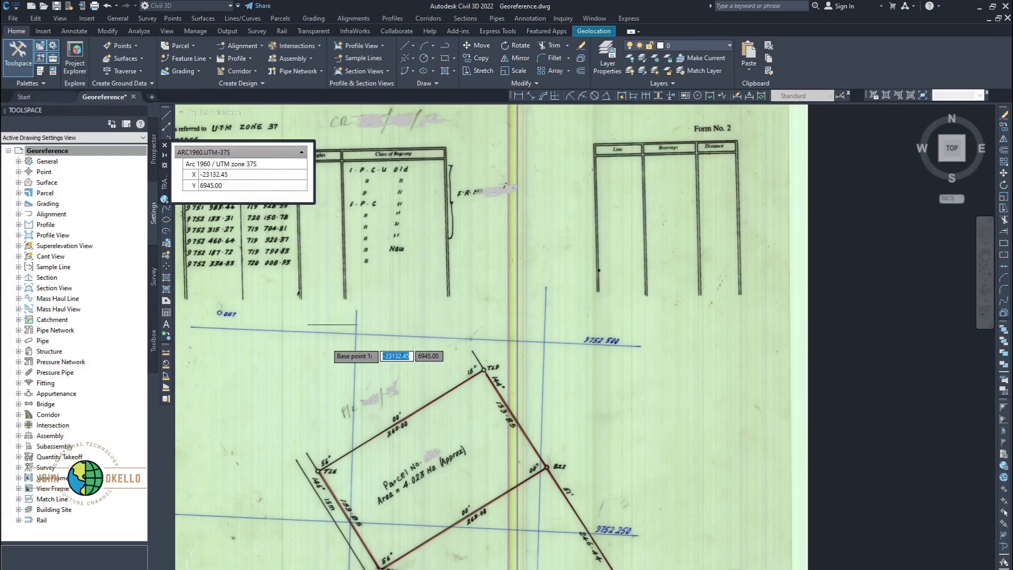
Step: Pick rubber-sheet base point 1 on the scanned map where the easting 719750 and northing 9752500 grid lines cross
scroll(364, 333, "up", 3)
scroll(406, 302, "up", 3)
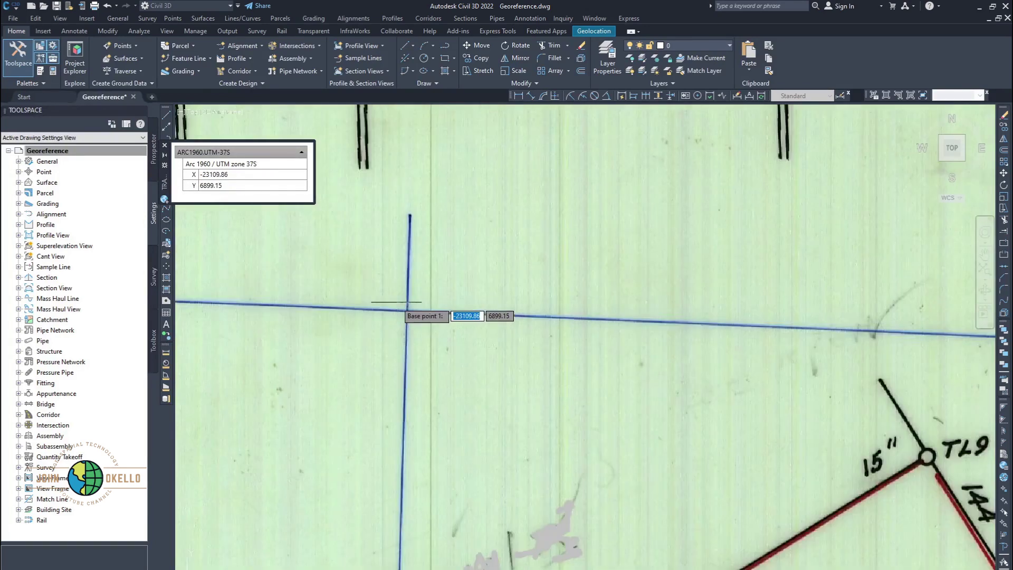
scroll(407, 306, "up", 3)
scroll(422, 322, "up", 3)
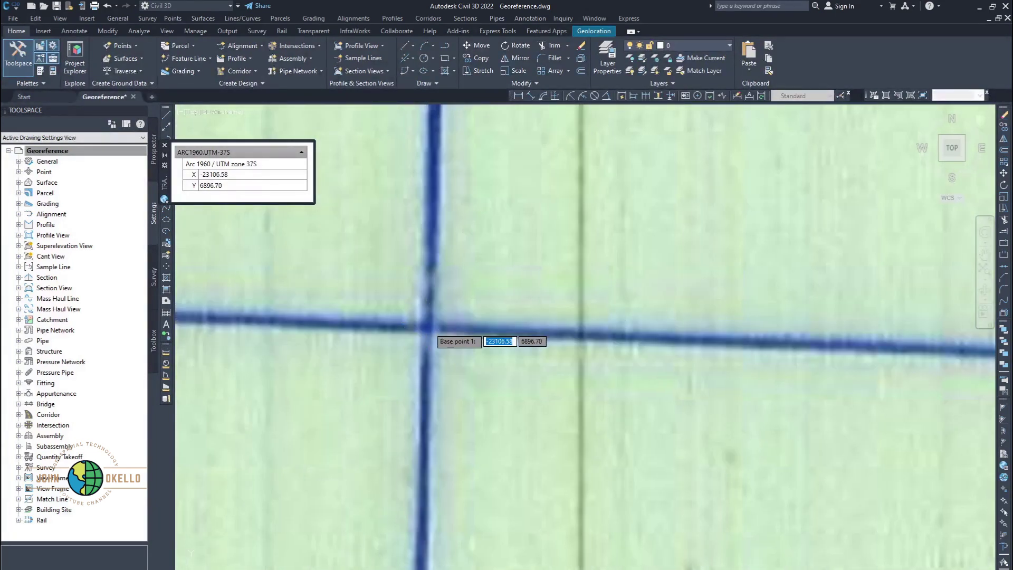
scroll(430, 331, "up", 2)
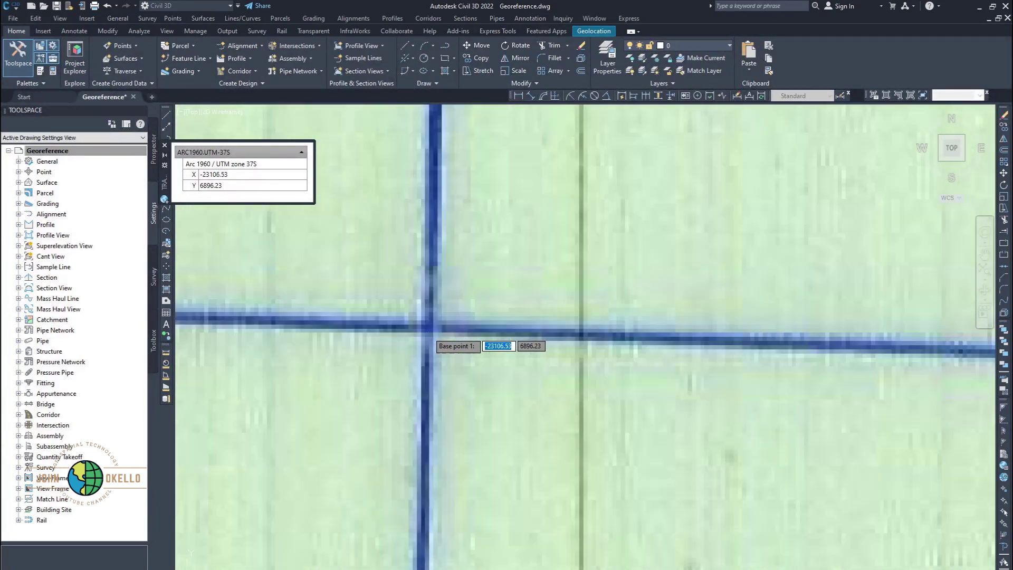
scroll(430, 331, "up", 2)
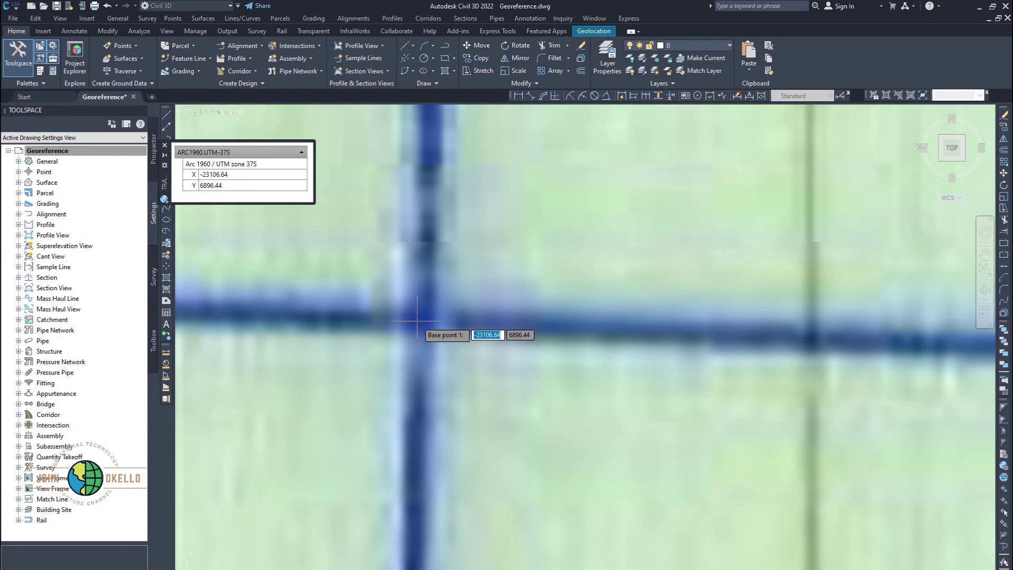
left_click(418, 321)
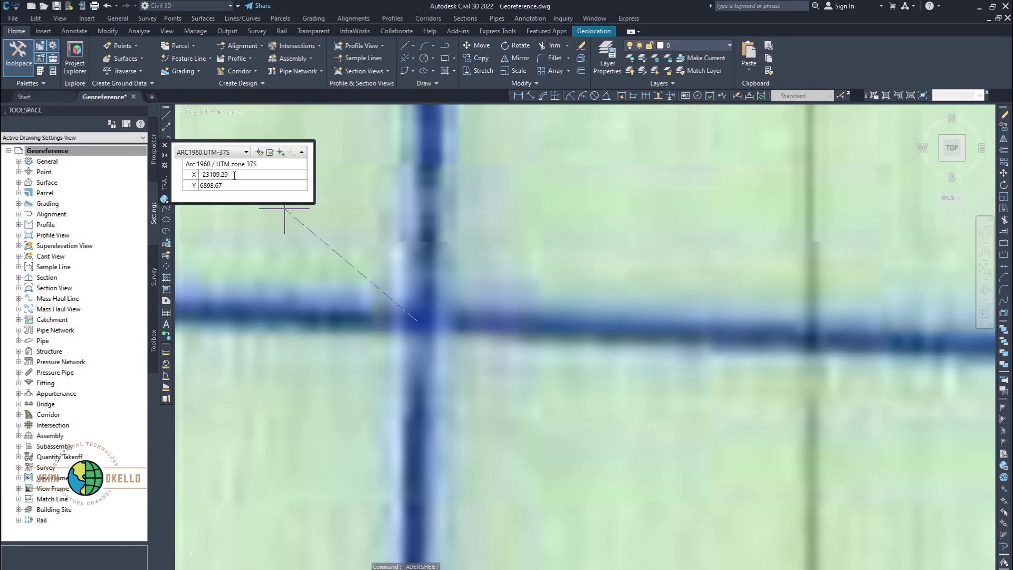
Step: Digitize reference point 1 from the coordinate tracker at X 719750, Y 9752500
left_click_drag(232, 174, 199, 178)
type("719750")
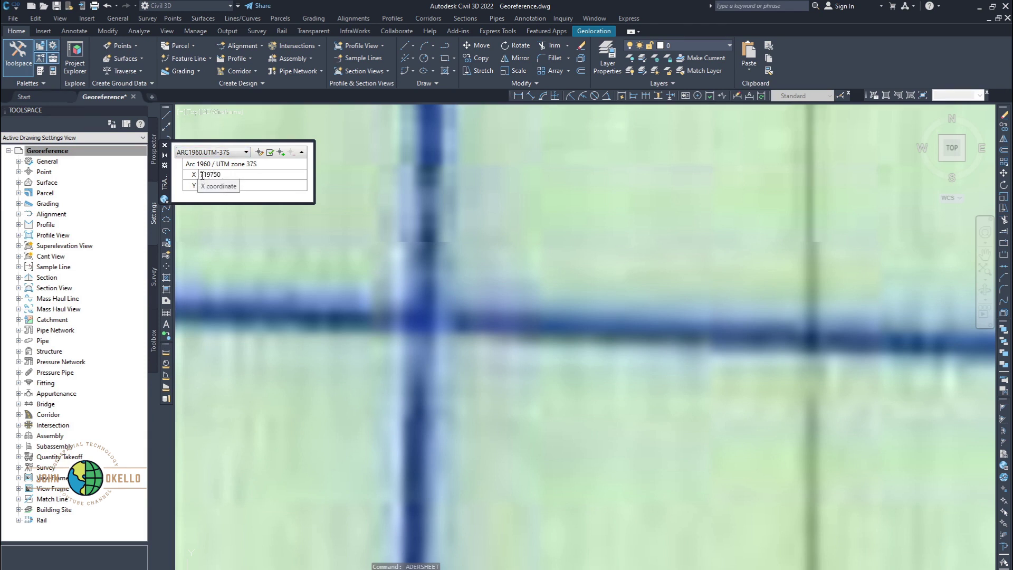
key("Tab")
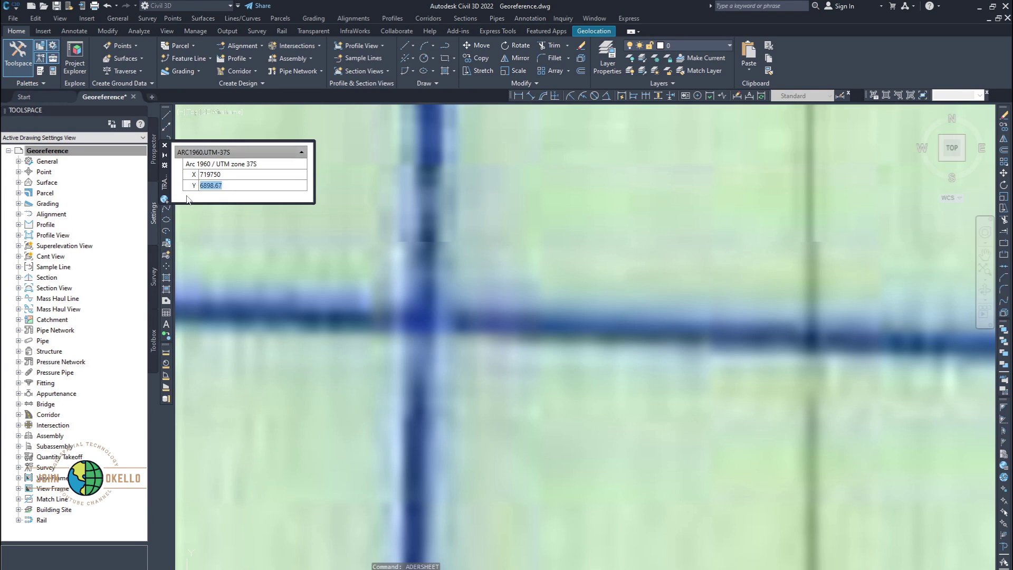
type("9752500")
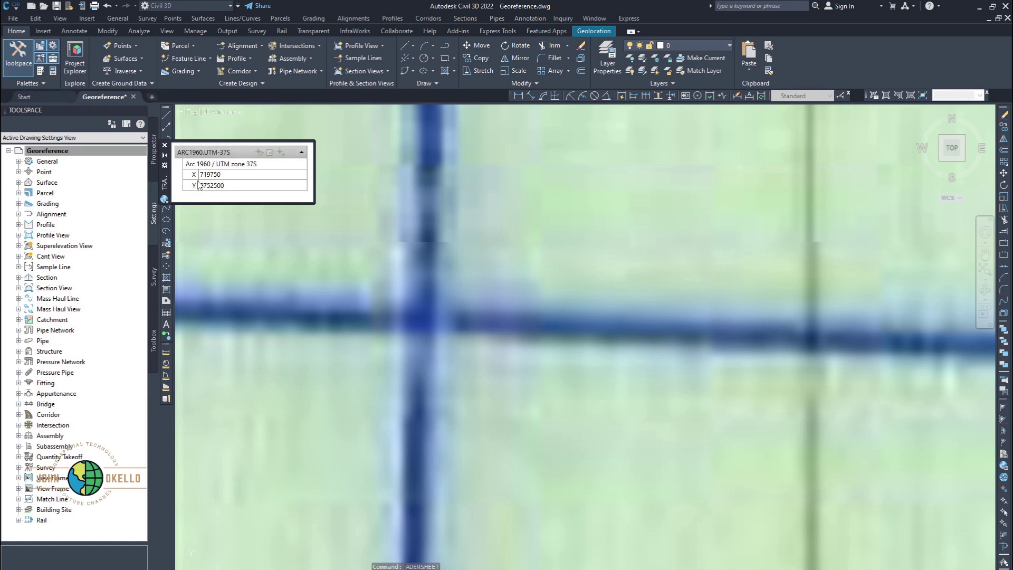
left_click(259, 152)
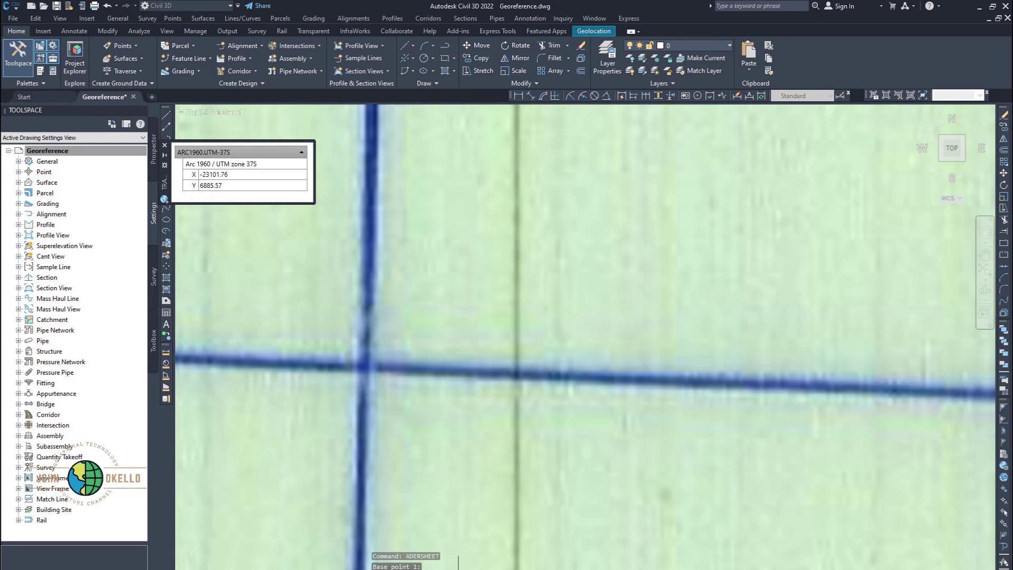
Step: Pick base point 2 on the scanned map where the easting 720000 and northing 9752500 grid lines cross
scroll(422, 522, "down", 6)
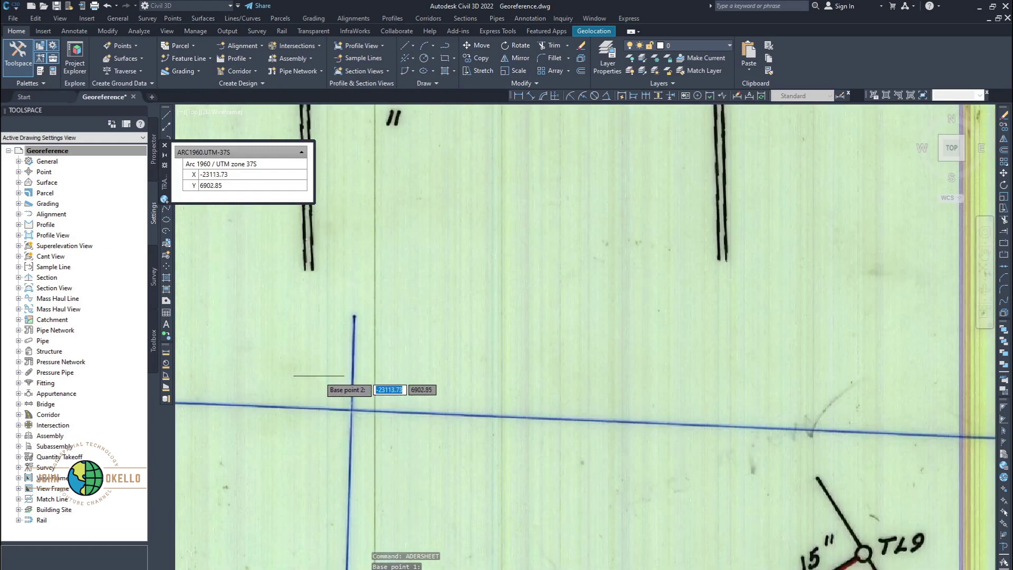
scroll(475, 409, "down", 2)
scroll(751, 437, "up", 2)
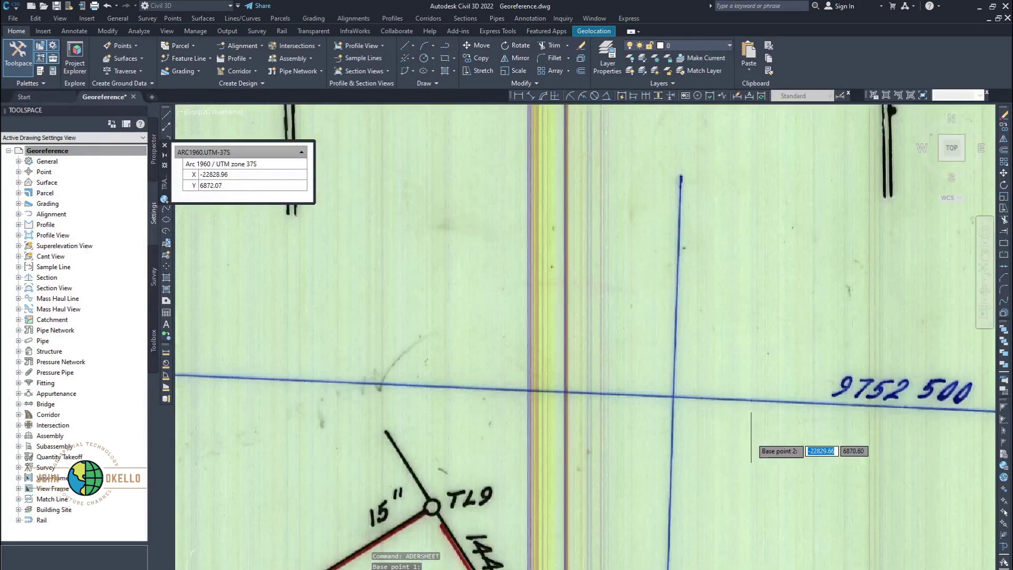
scroll(751, 437, "down", 6)
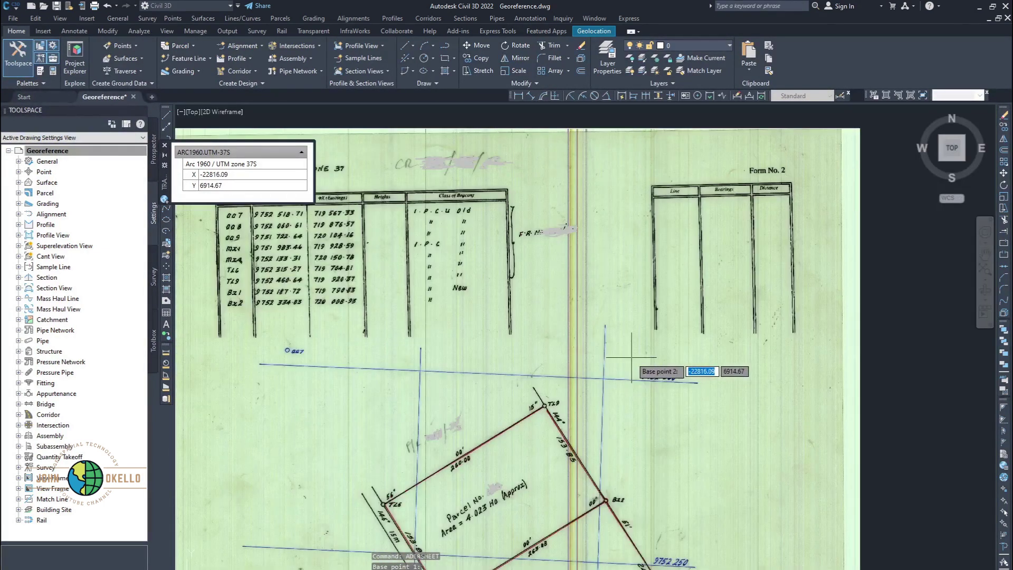
scroll(595, 419, "up", 6)
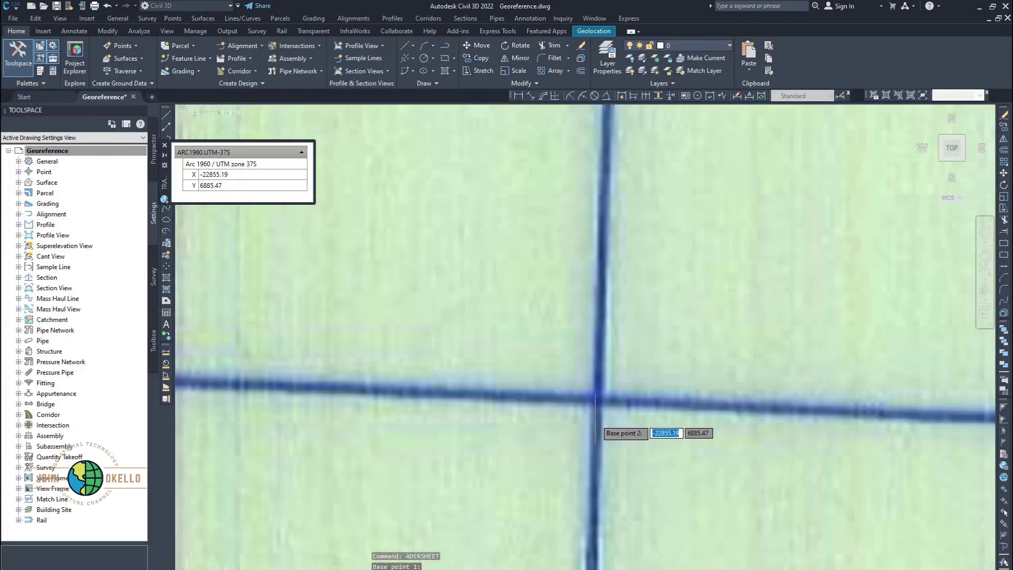
scroll(596, 419, "up", 2)
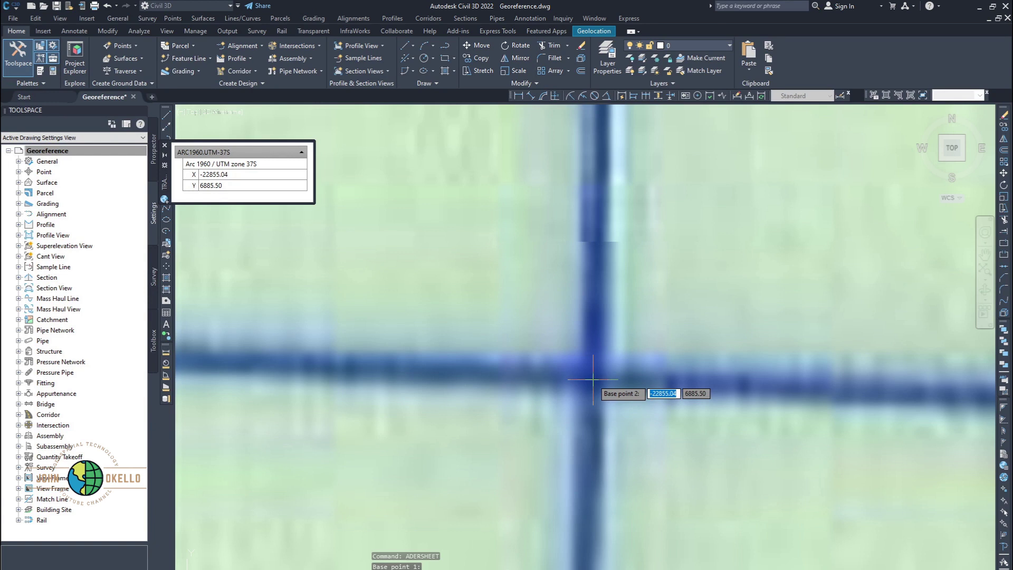
left_click(591, 379)
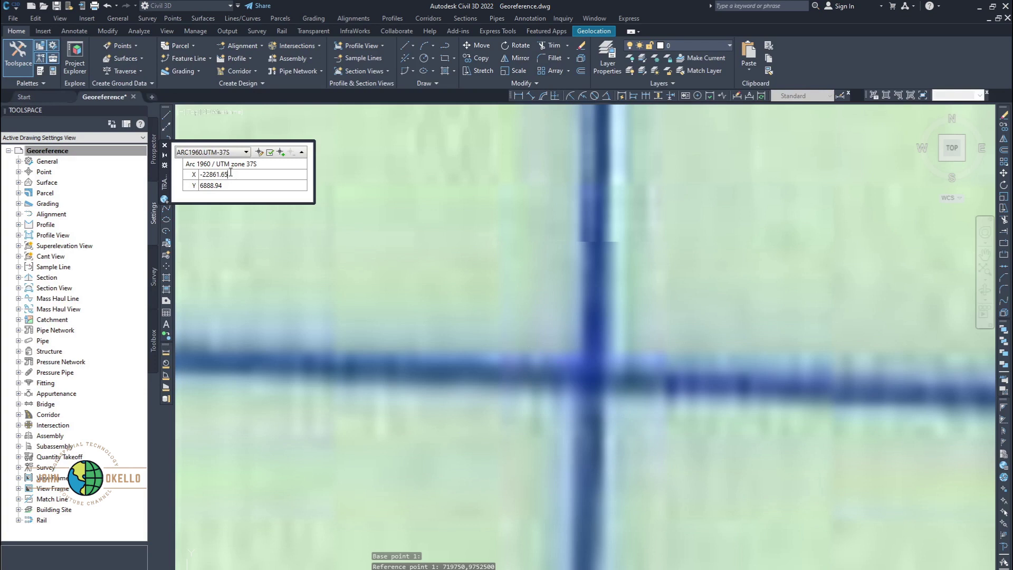
Step: Digitize reference point 2 from the coordinate tracker at X 720000, Y 9752500
left_click_drag(228, 175, 194, 179)
type("720")
type("000")
key("Tab")
type("9752500")
left_click(259, 152)
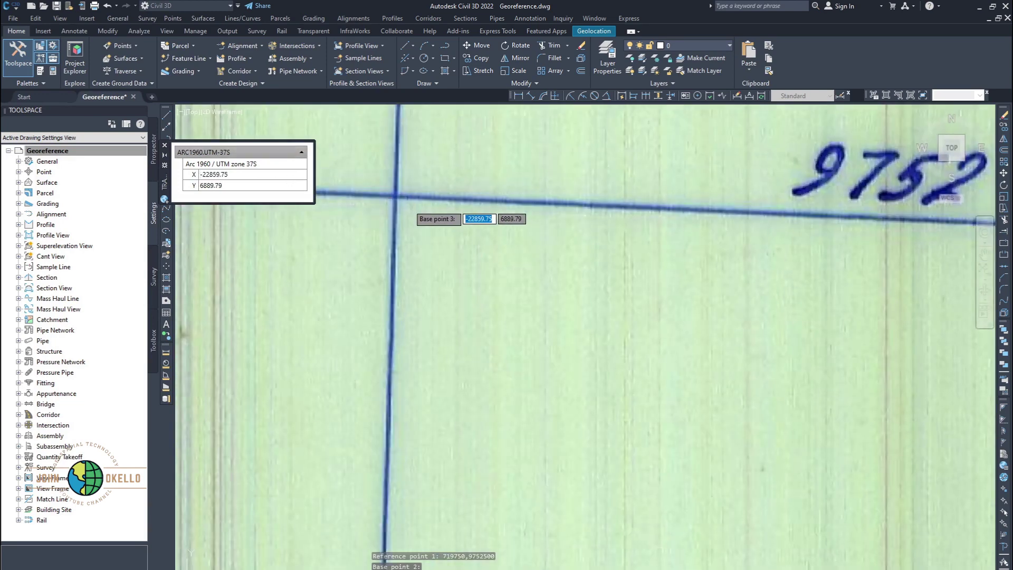
Step: Pick base point 3 on the scanned map where the easting 720000 and northing 9752000 grid lines cross
scroll(441, 206, "down", 5)
scroll(437, 253, "down", 2)
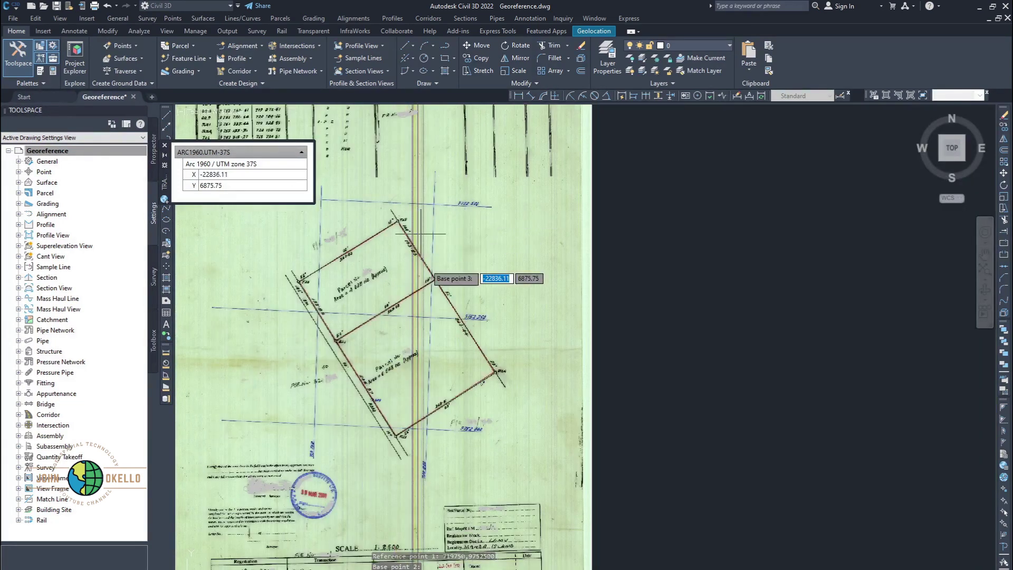
scroll(429, 422, "up", 5)
scroll(428, 430, "up", 2)
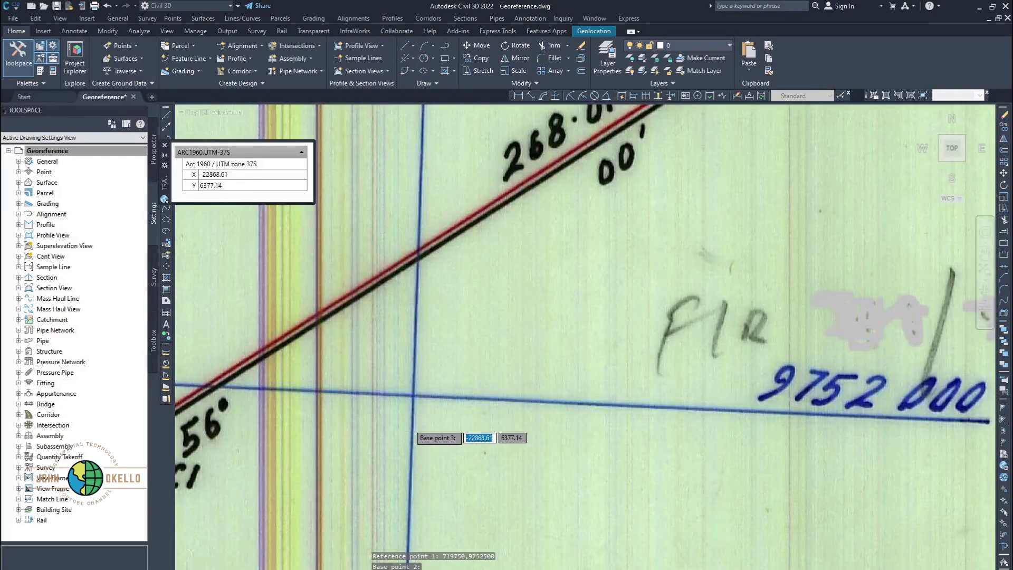
scroll(446, 409, "up", 4)
scroll(454, 379, "up", 2)
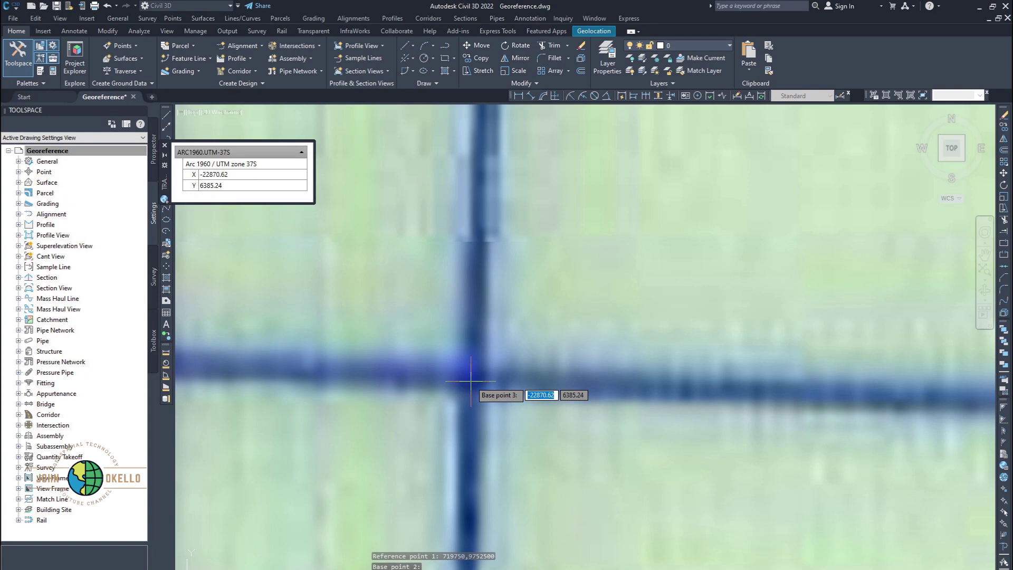
left_click(471, 380)
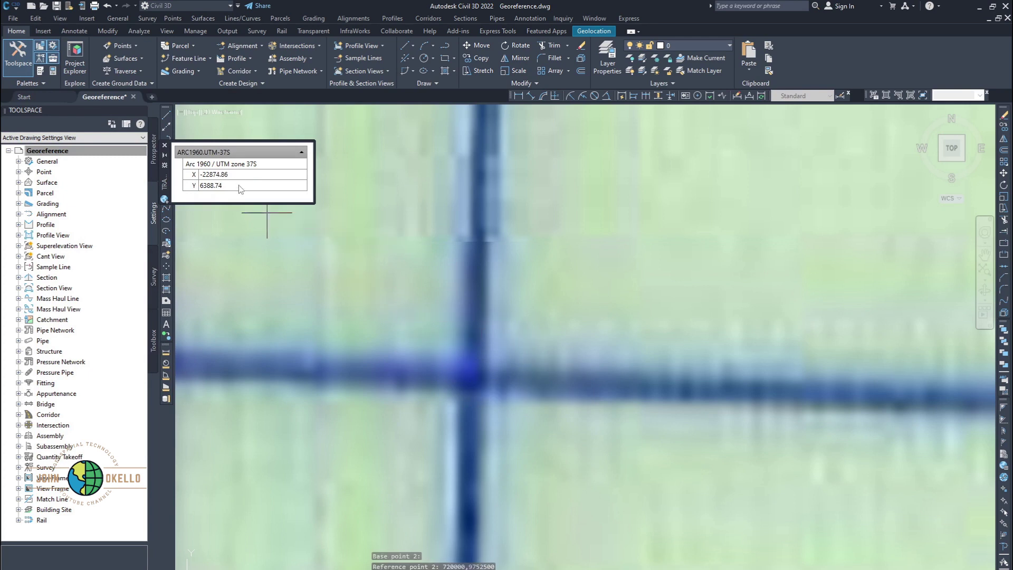
Step: Digitize reference point 3 from the coordinate tracker at X 720000, Y 9752000
left_click(221, 174)
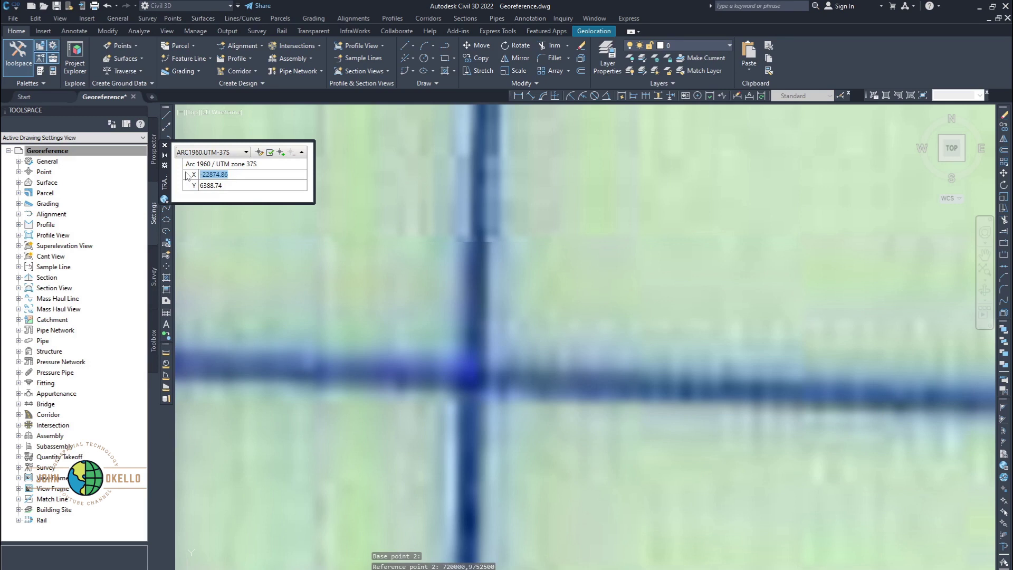
type("720000")
left_click_drag(226, 184, 188, 188)
type("9752000")
left_click(259, 152)
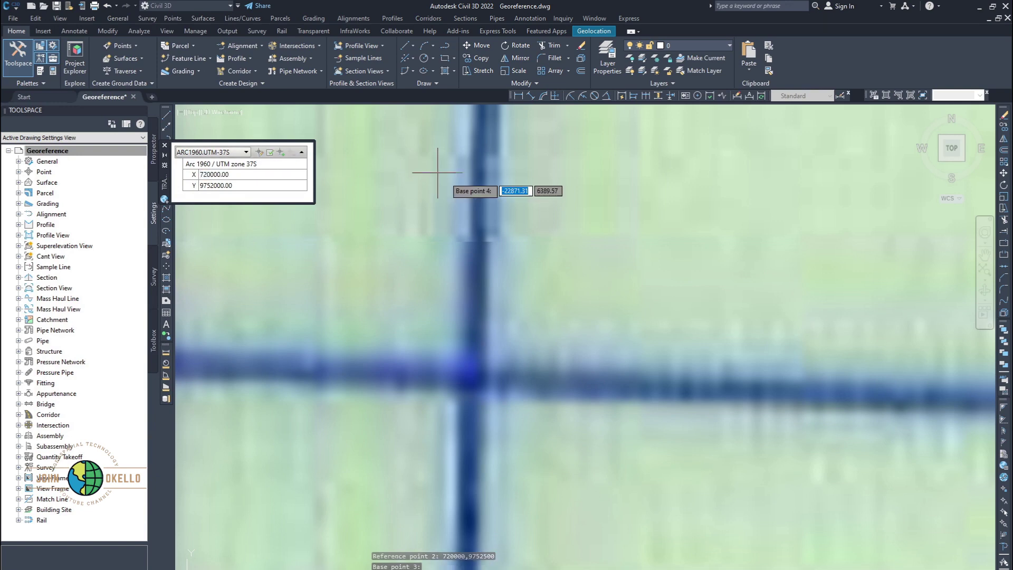
Step: Pick base point 4 on the scanned map where the easting 719750 and northing 9752000 grid lines cross
scroll(534, 232, "down", 3)
scroll(534, 231, "down", 8)
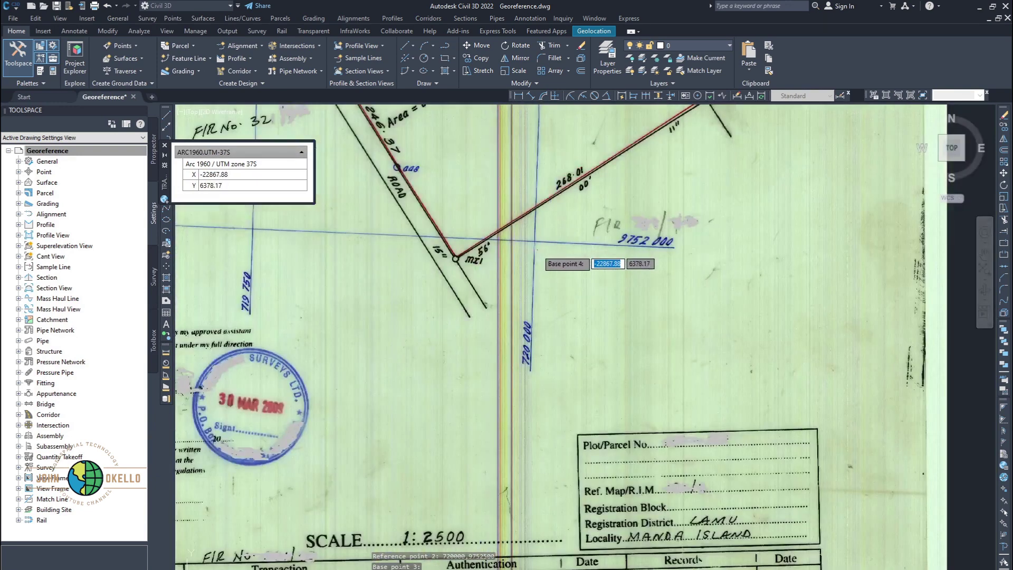
scroll(522, 248, "up", 10)
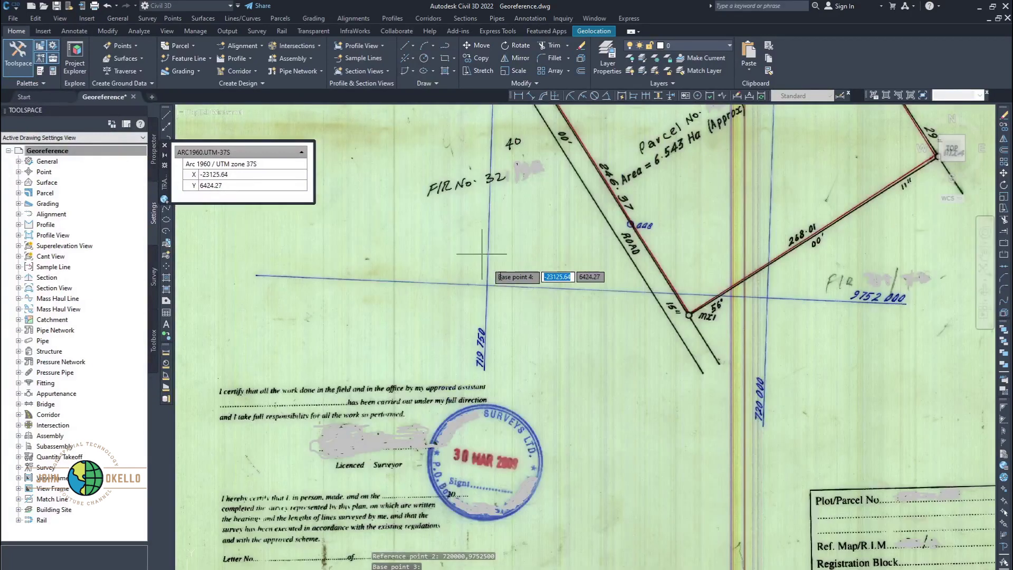
scroll(471, 296, "up", 5)
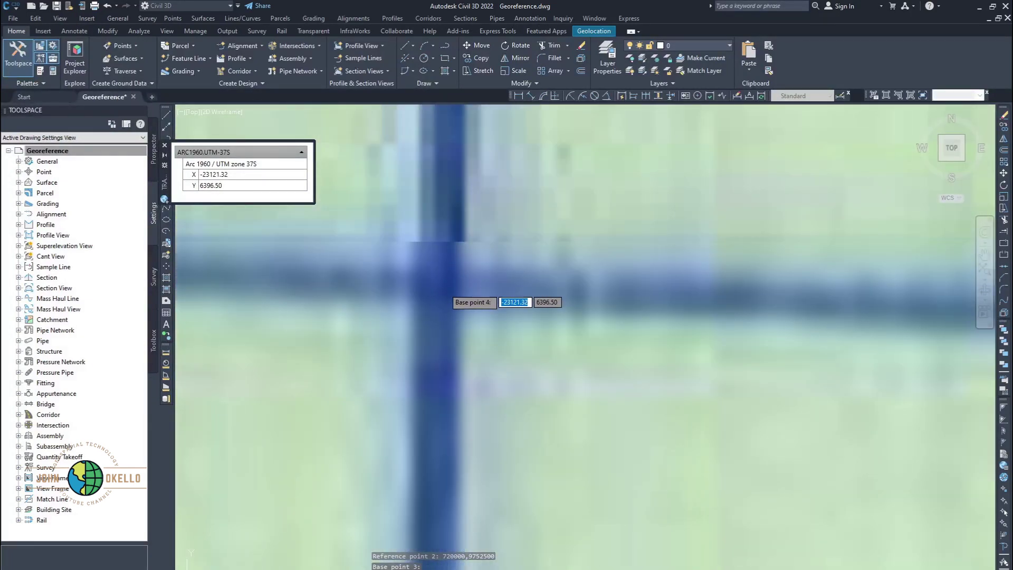
left_click(440, 281)
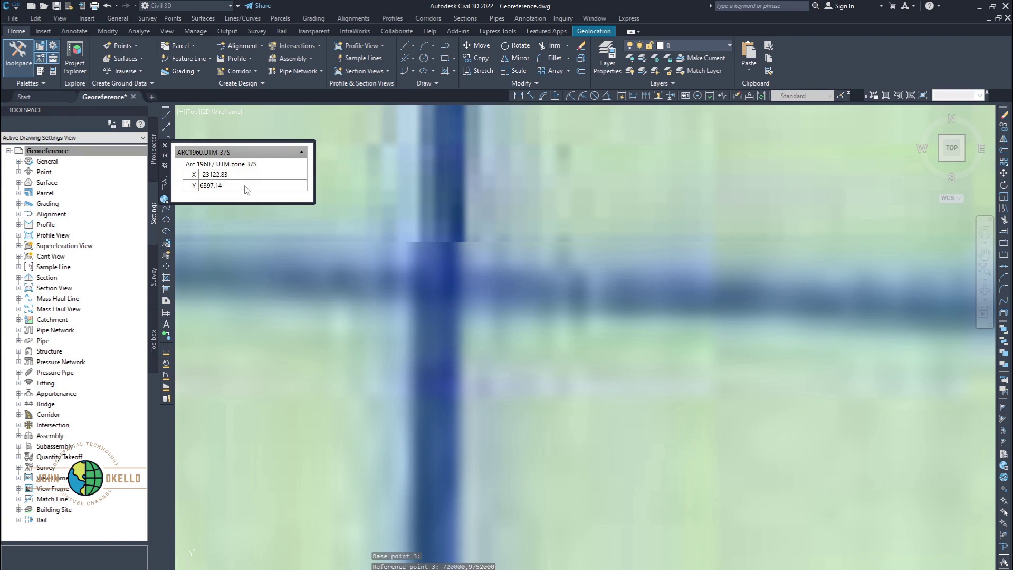
Step: Digitize reference point 4 from the coordinate tracker at X 719750, Y 9752000
left_click_drag(232, 176, 198, 175)
type("719750")
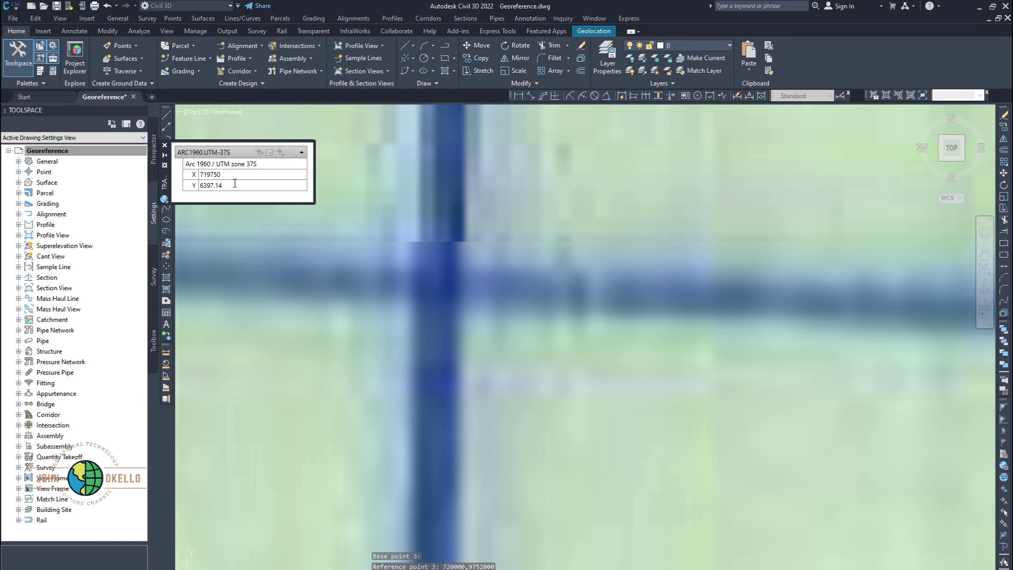
key("Tab")
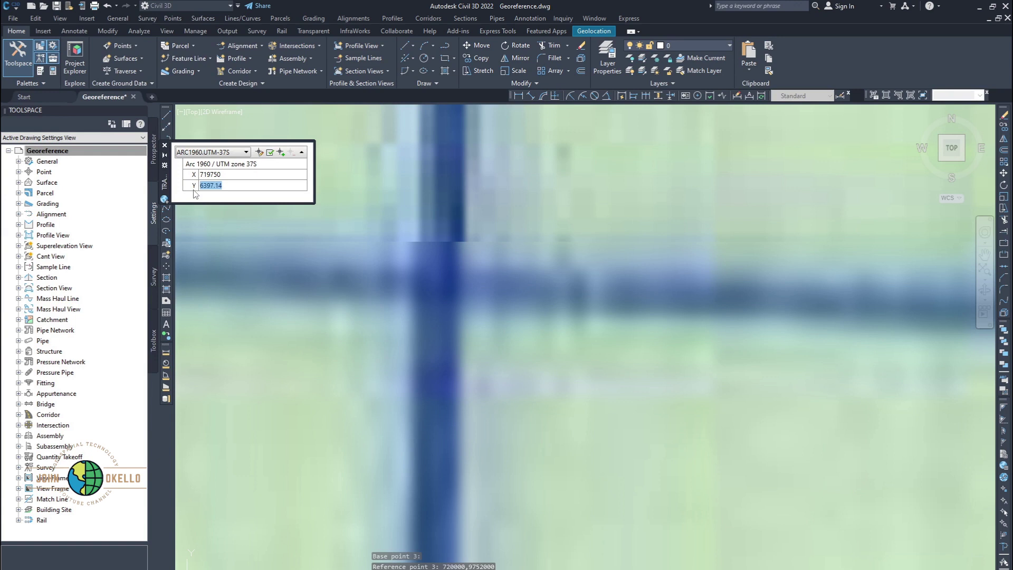
type("9752000")
left_click(259, 153)
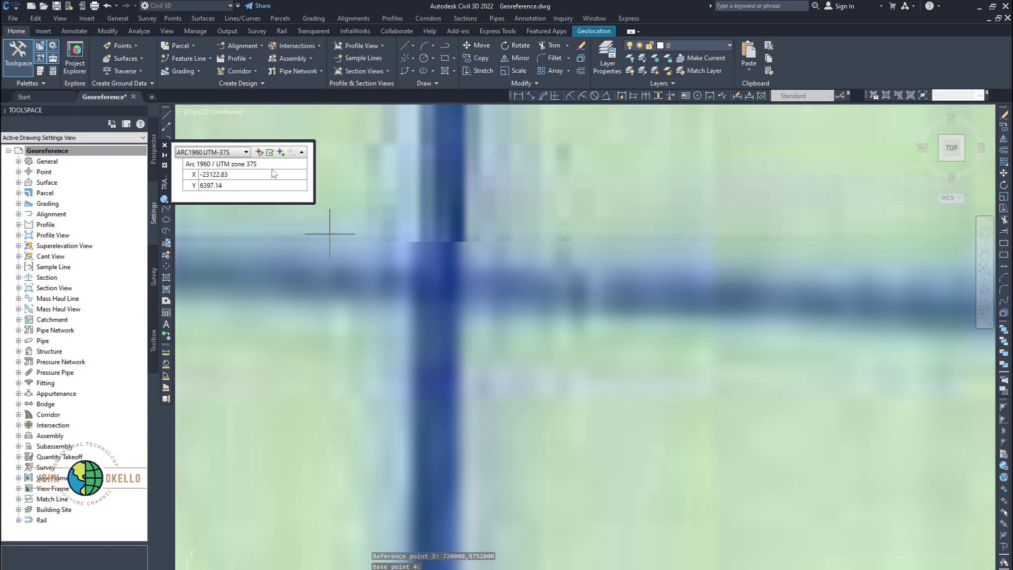
Step: End the control point entry and apply the rubber sheet to the scanned map image, using the Select option to choose it by its frame
scroll(464, 351, "down", 5)
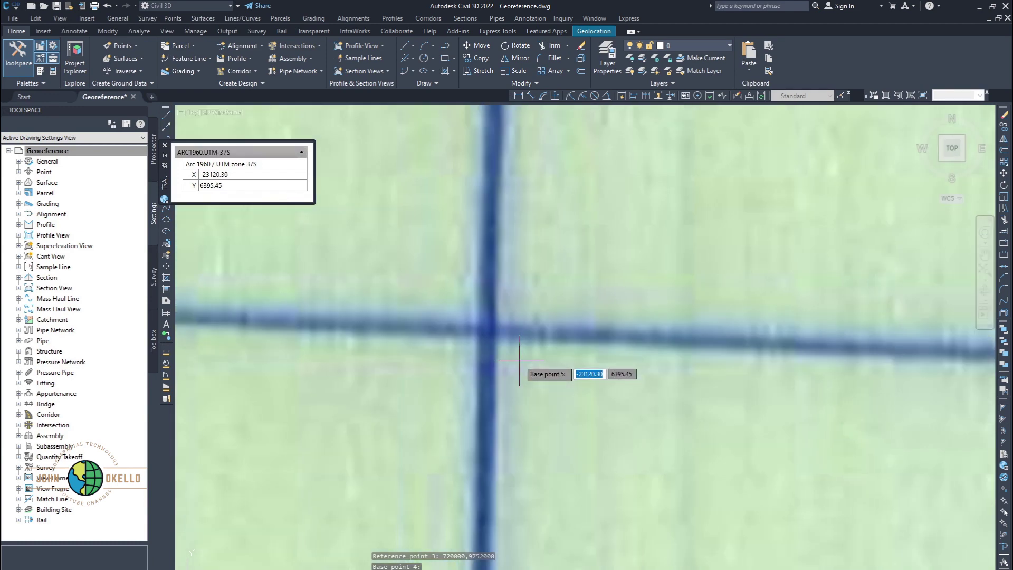
scroll(519, 351, "down", 6)
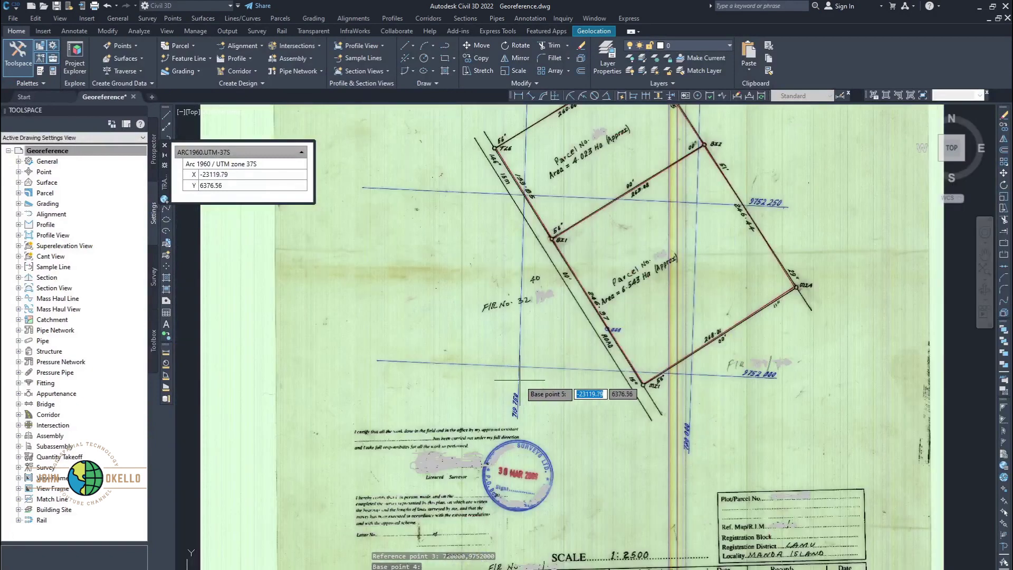
scroll(521, 370, "down", 2)
scroll(523, 379, "down", 2)
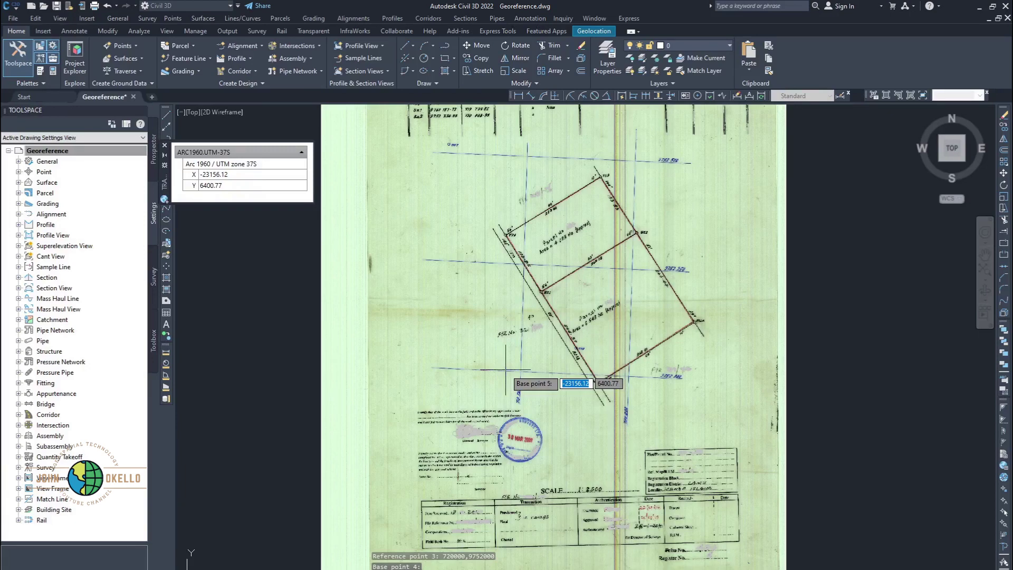
key("Return")
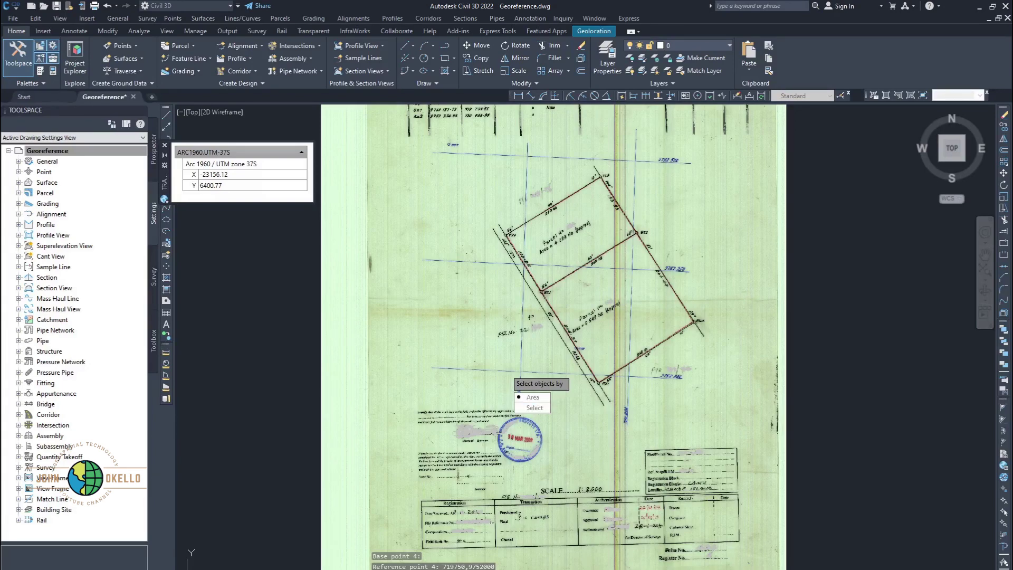
type("s")
key("Return")
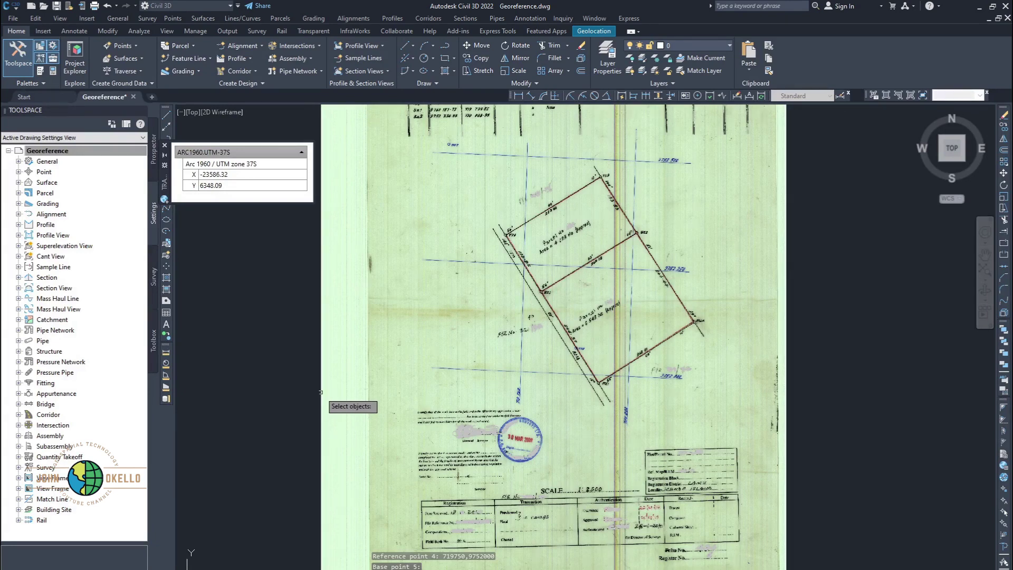
left_click(320, 393)
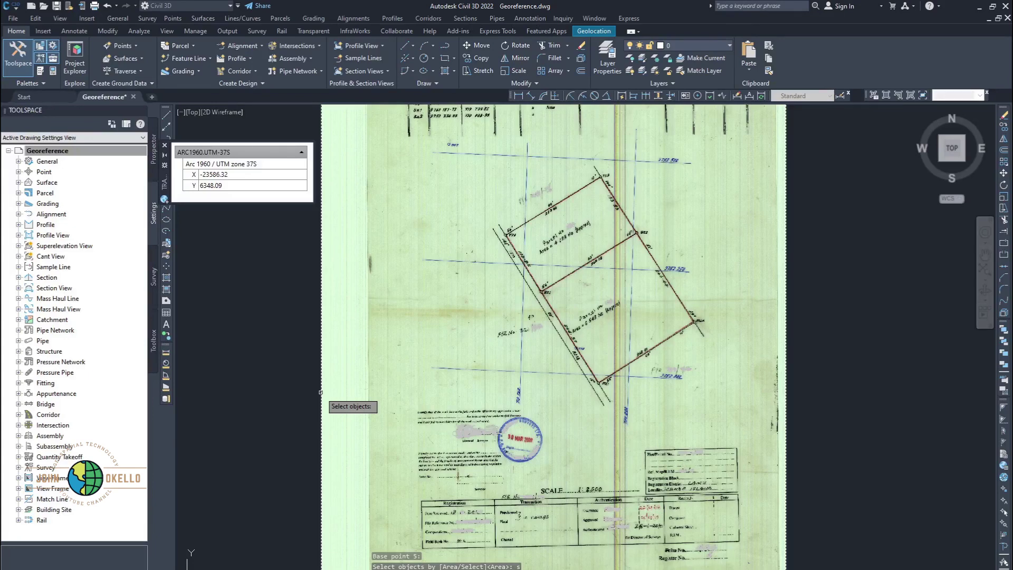
key("Escape")
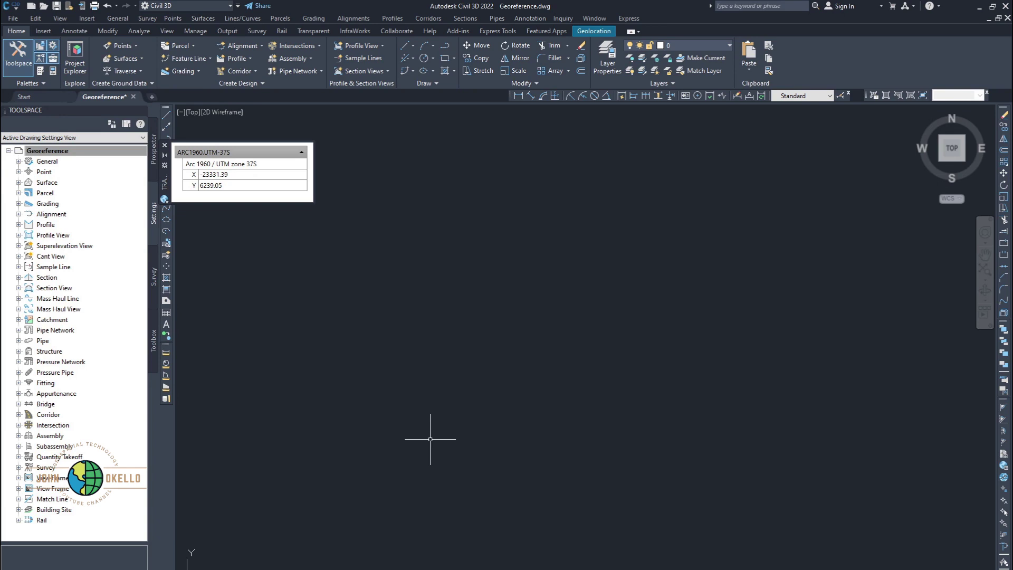
Step: Zoom to the drawing extents to bring the transformed map into view, and close the coordinate tracker
type("ZE")
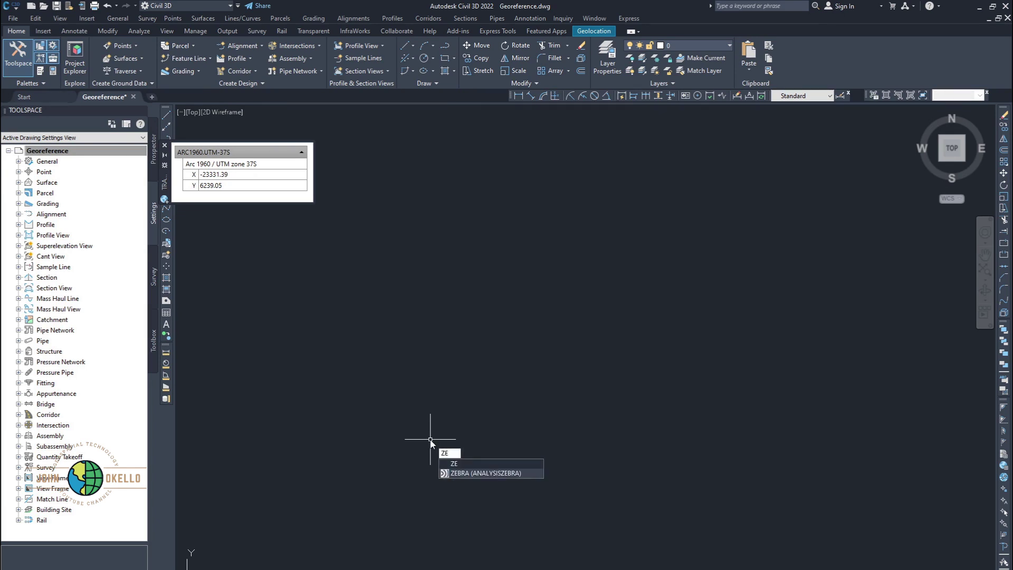
key("Return")
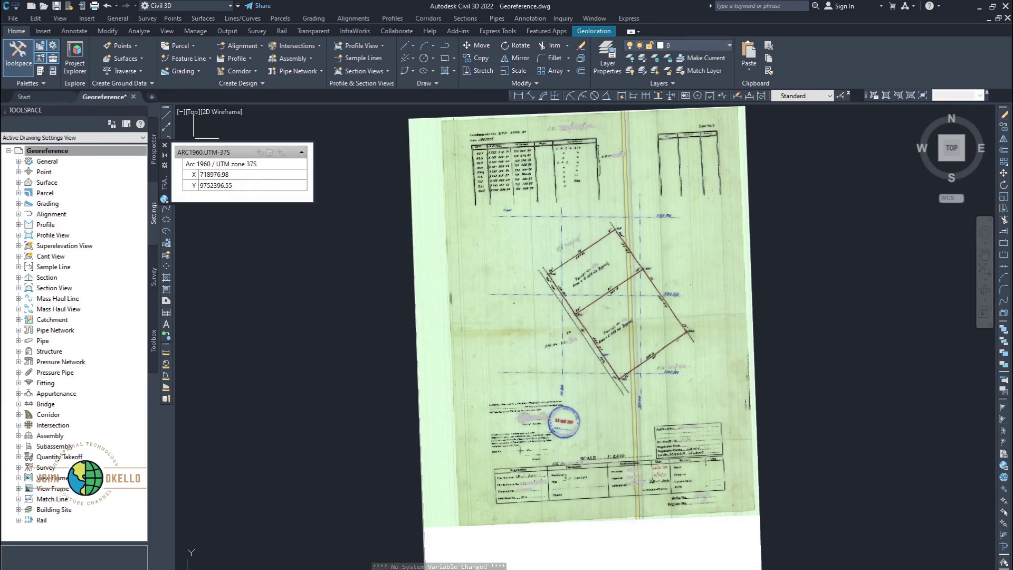
left_click(166, 147)
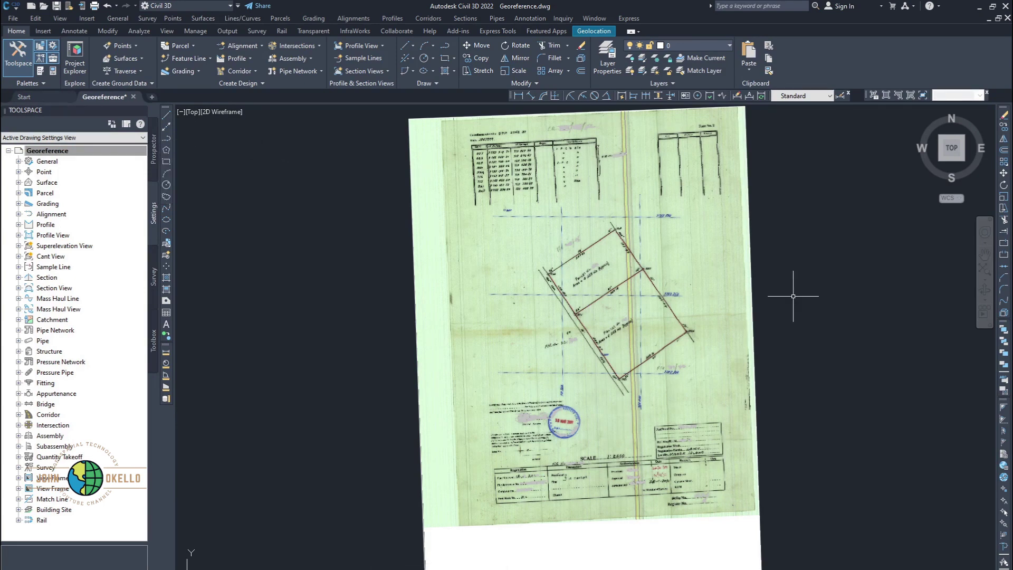
Step: Measure the distance between beacons TL6 and TL9 along the upper boundary of the 4.023 Ha parcel
scroll(602, 226, "up", 6)
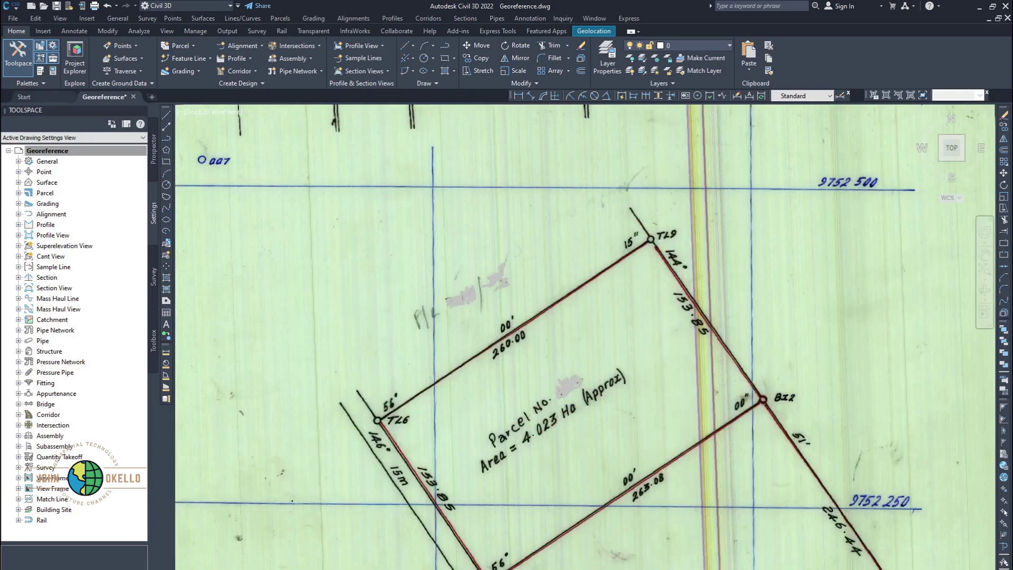
scroll(610, 267, "up", 3)
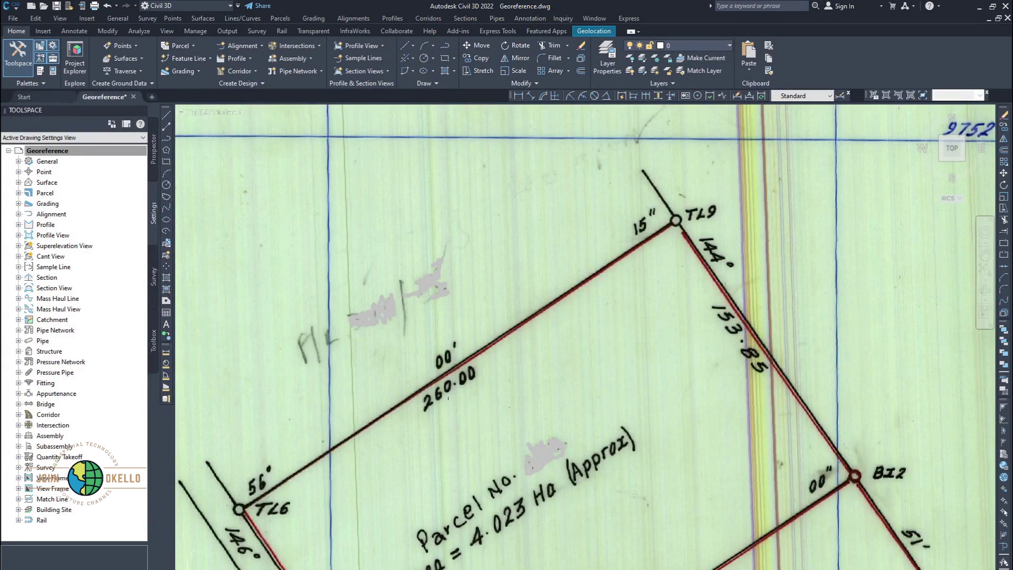
left_click(165, 362)
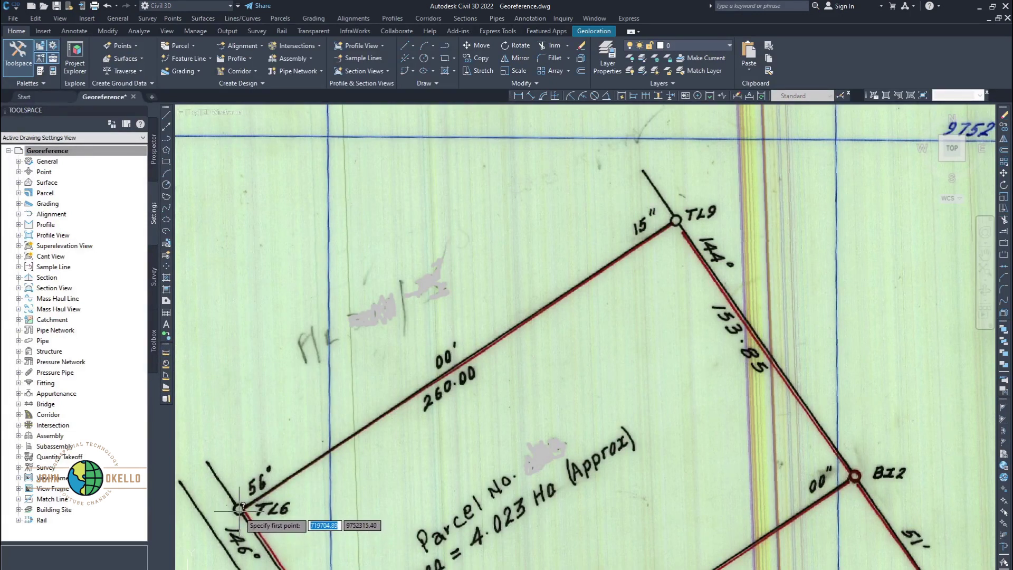
left_click(239, 507)
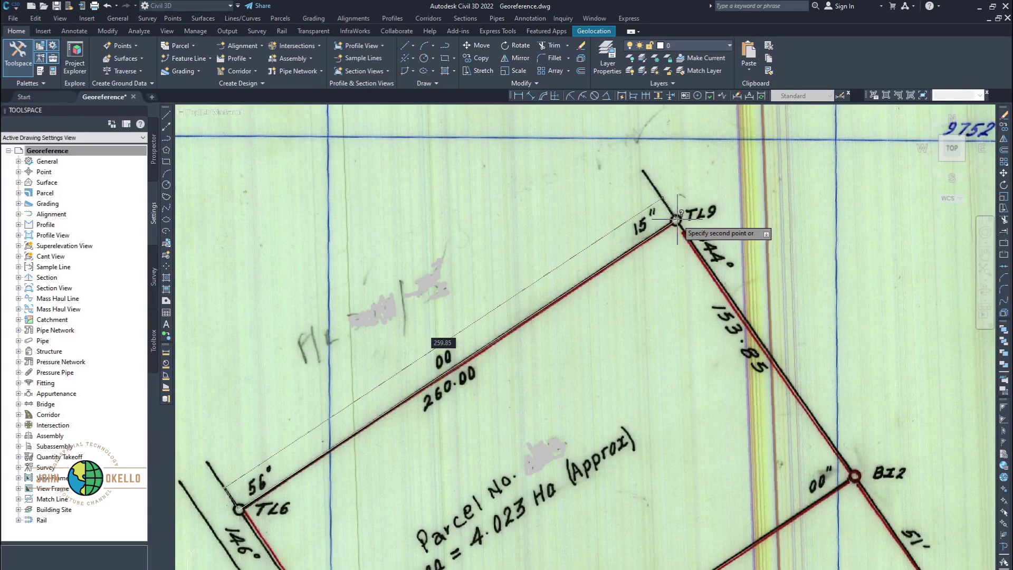
left_click(678, 219)
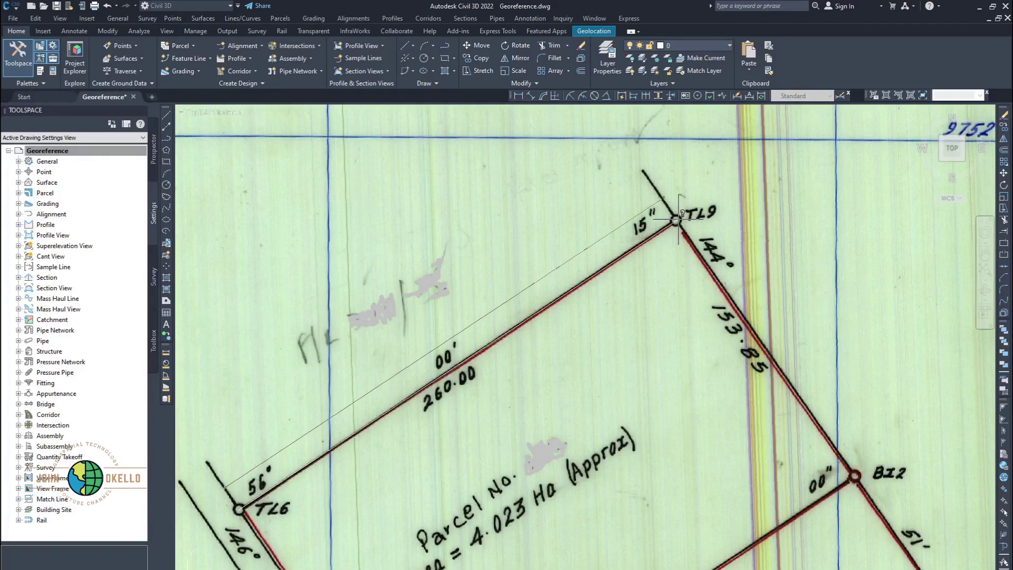
key("Return")
left_click(678, 220)
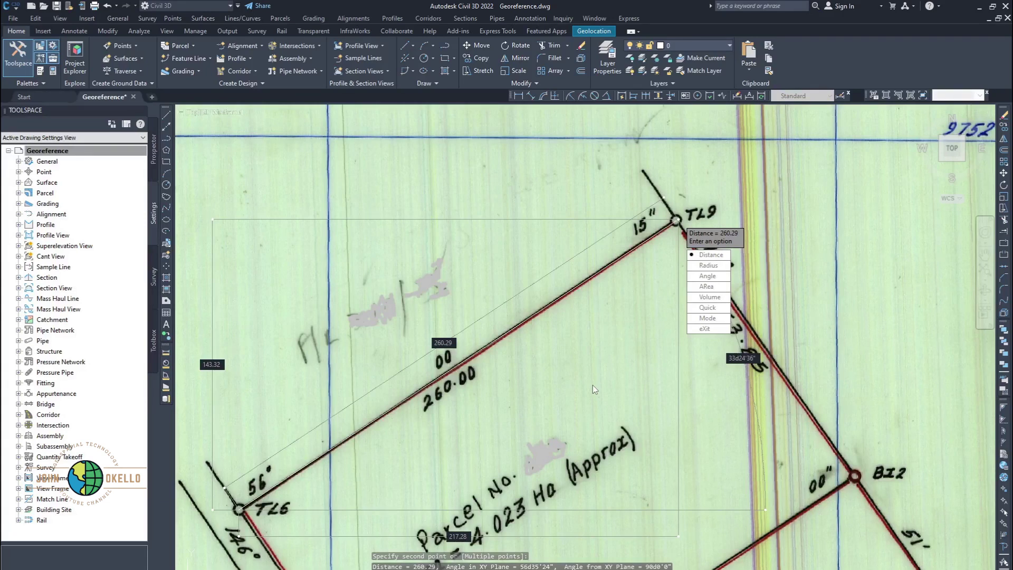
scroll(593, 385, "down", 2)
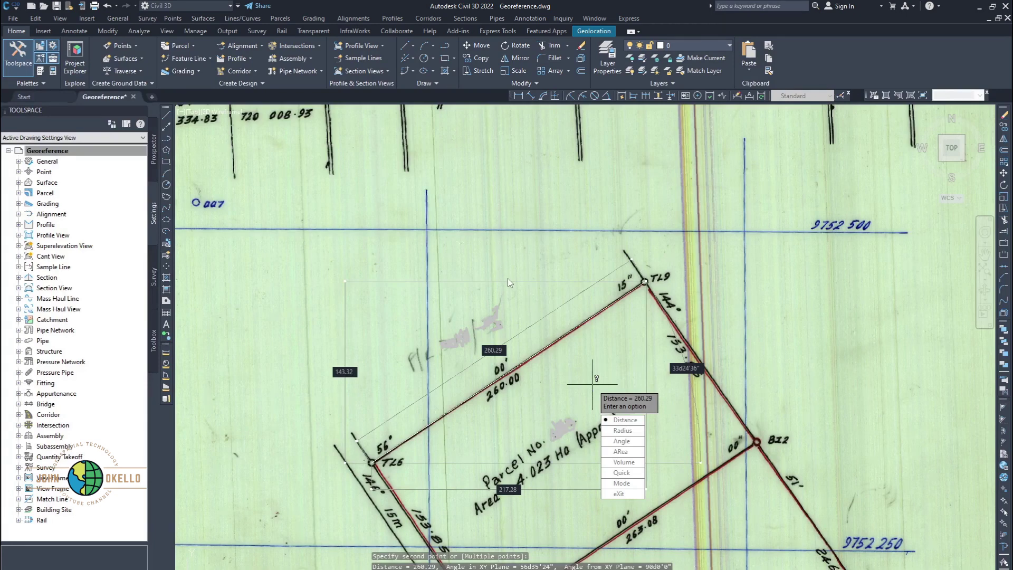
scroll(508, 278, "down", 2)
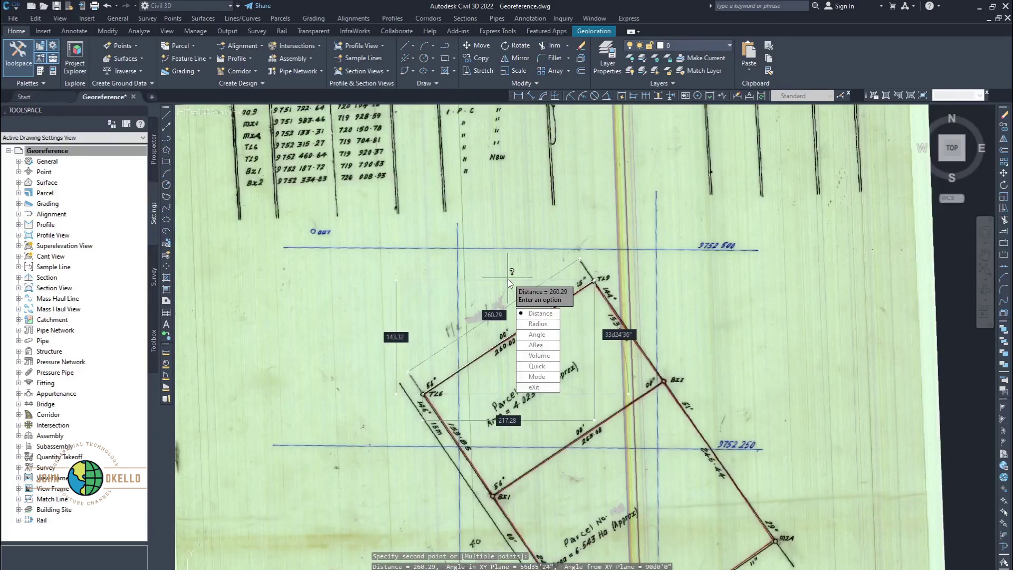